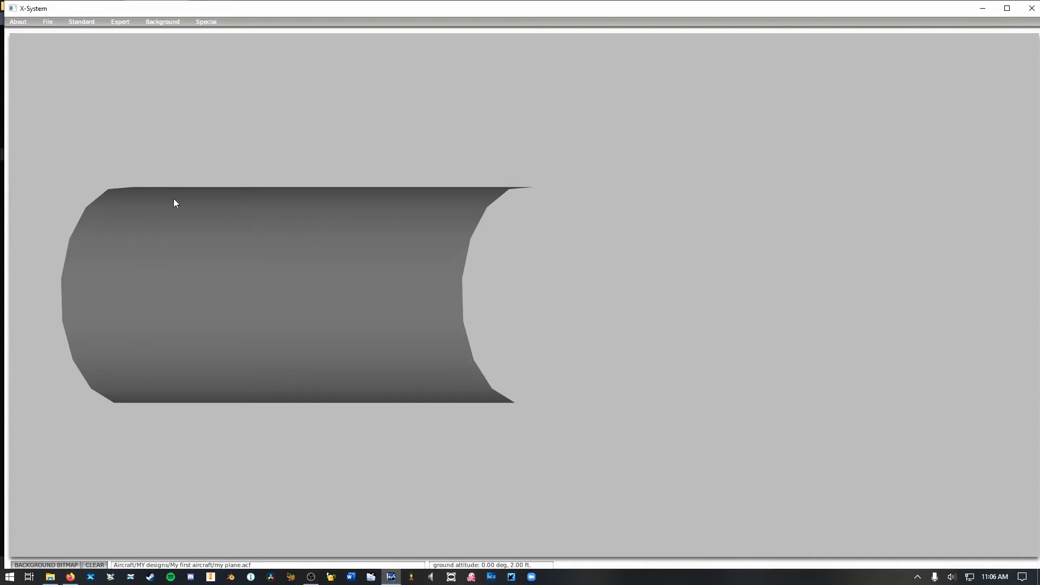
# Rotate the view around the solid-shaded fuselage to examine its shape from all sides.
pyautogui.press('Right')
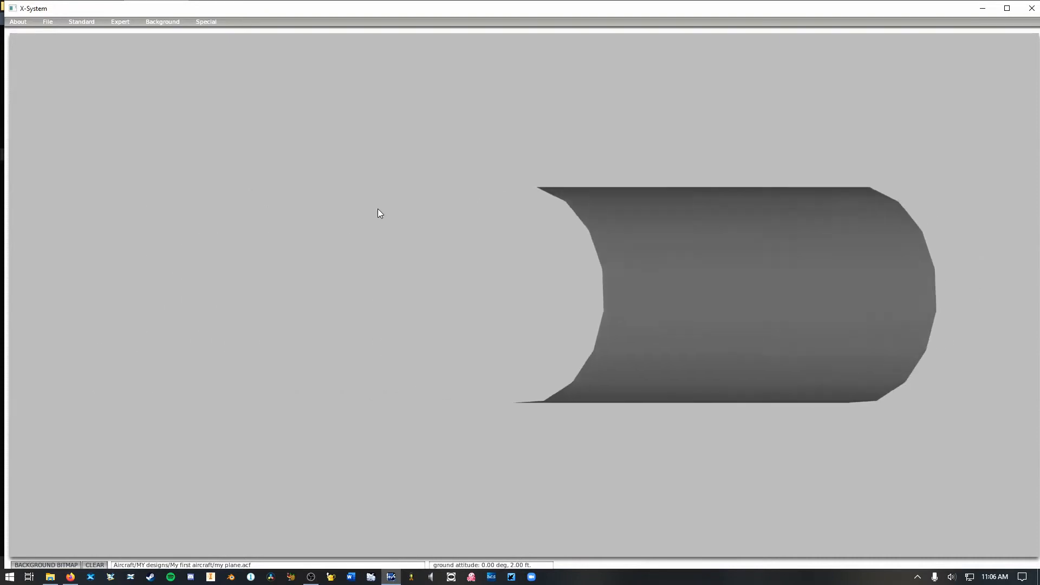
pyautogui.press('Right')
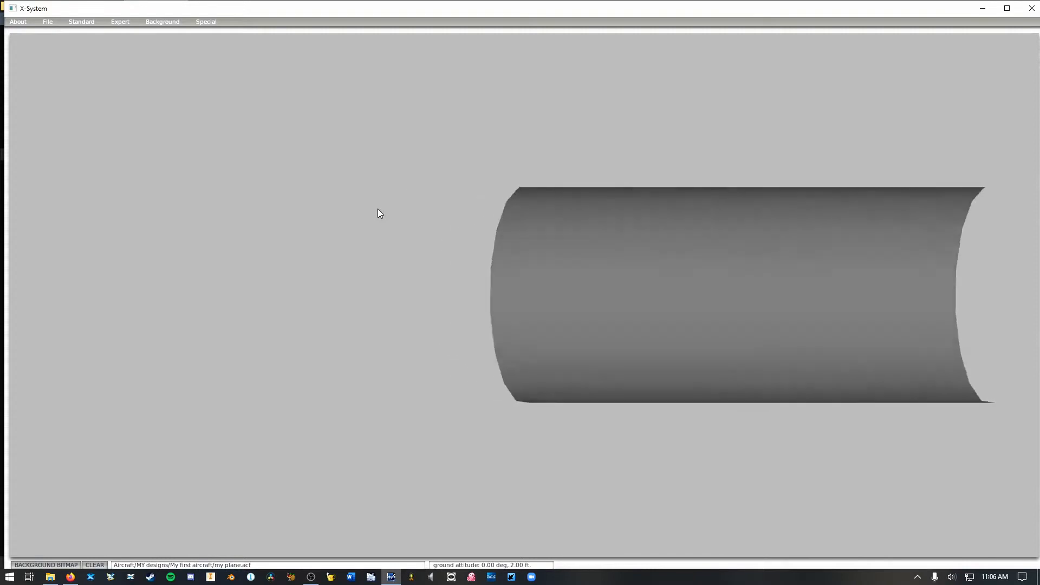
pyautogui.press('Right')
pyautogui.press('Left')
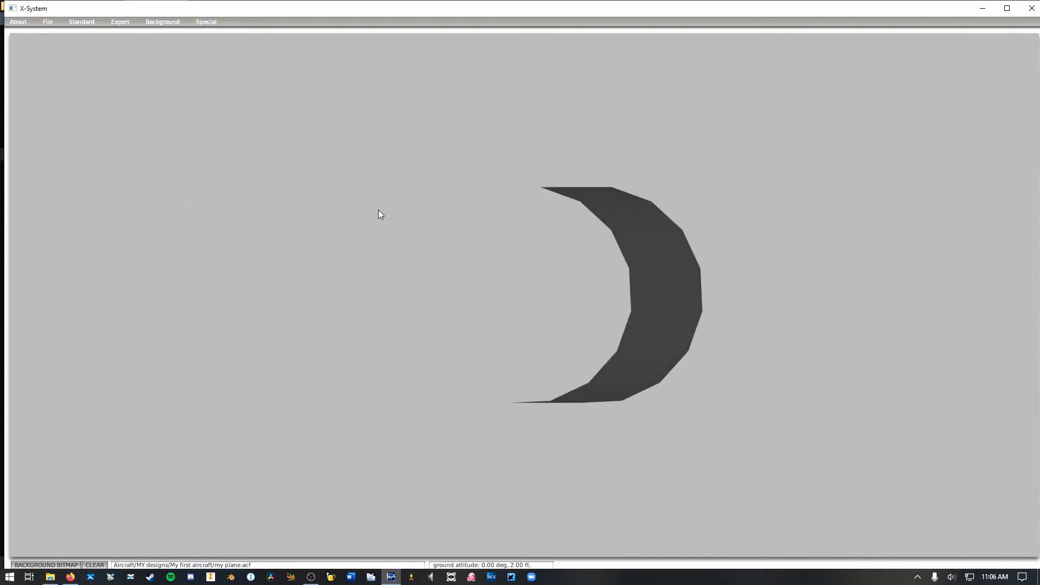
pyautogui.press('Right')
pyautogui.press('Left')
pyautogui.press('Right')
pyautogui.press('Left')
pyautogui.press('Right')
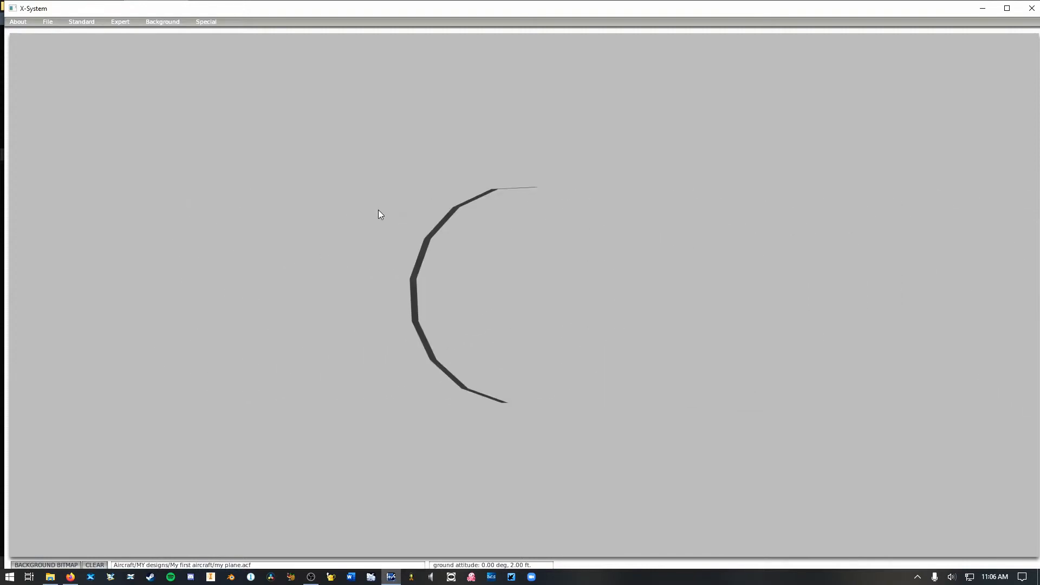
pyautogui.press('Right')
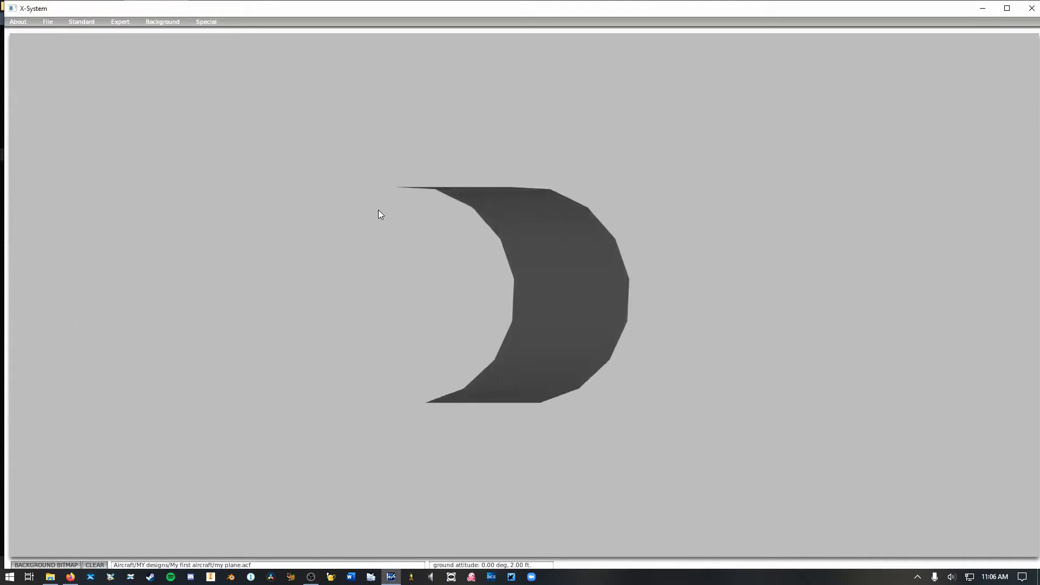
pyautogui.press('Right')
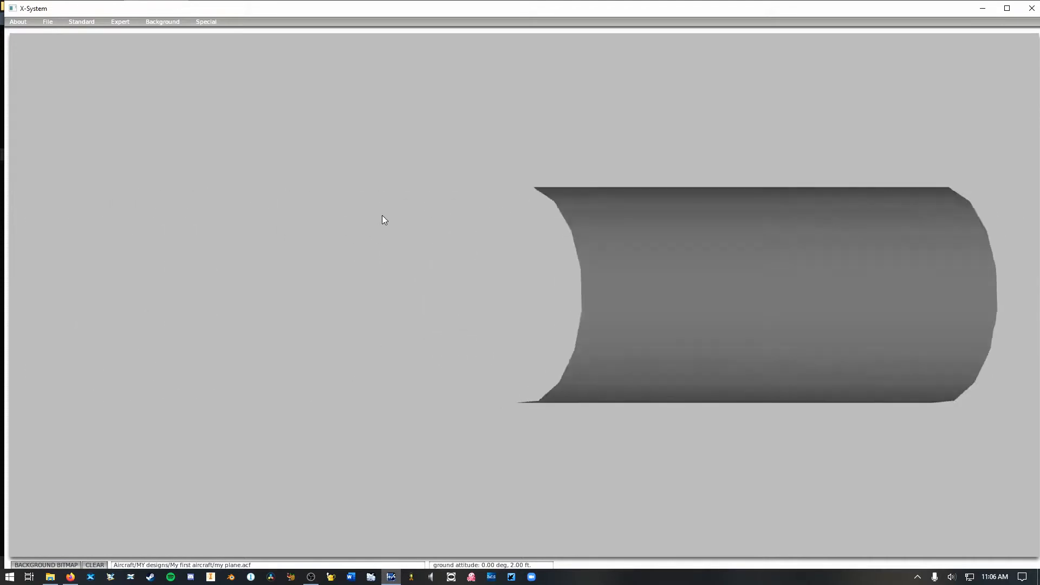
pyautogui.press('Right')
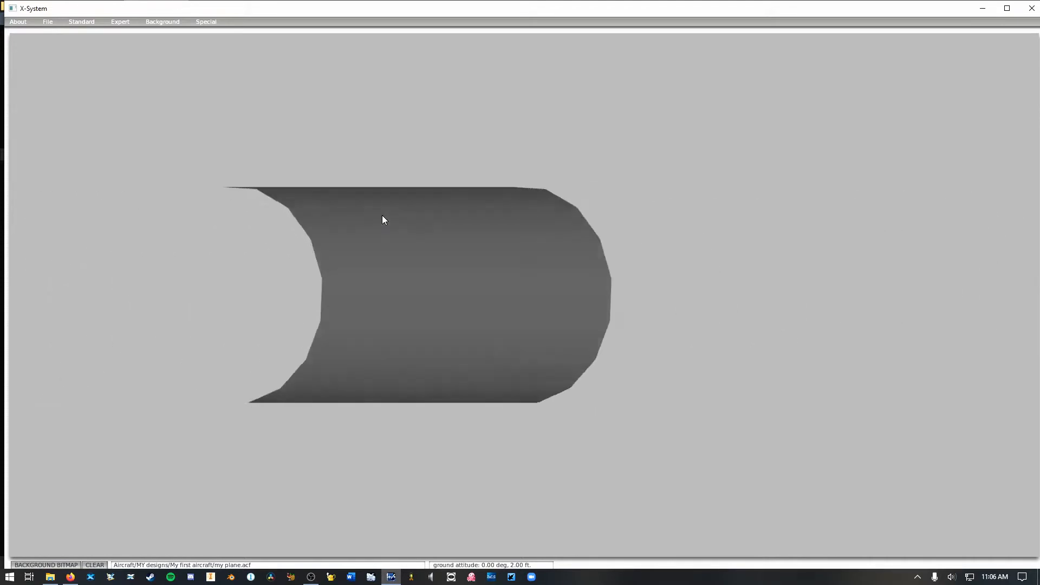
pyautogui.press('Right')
pyautogui.press('Right')
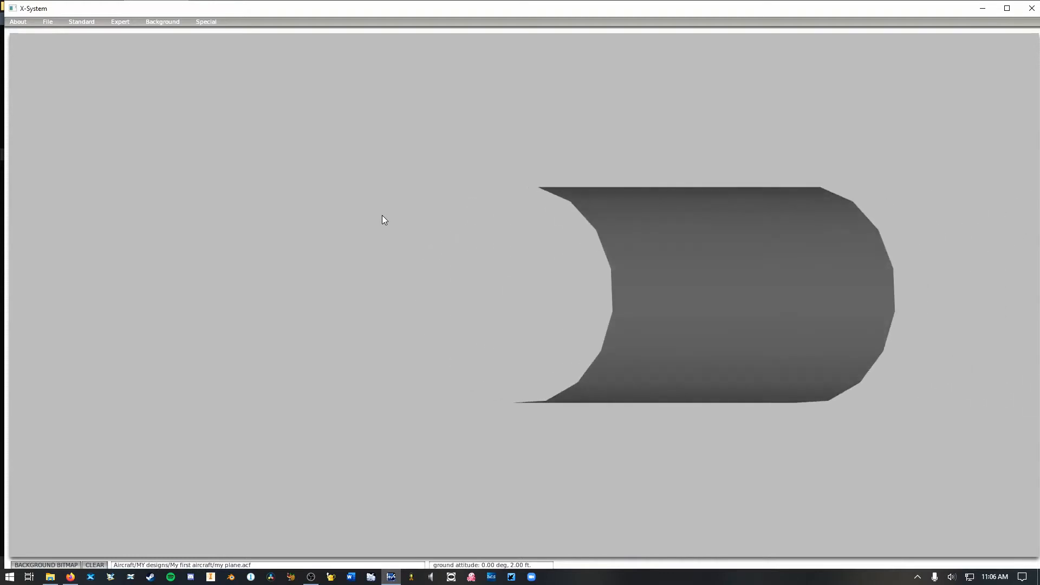
pyautogui.press('Right')
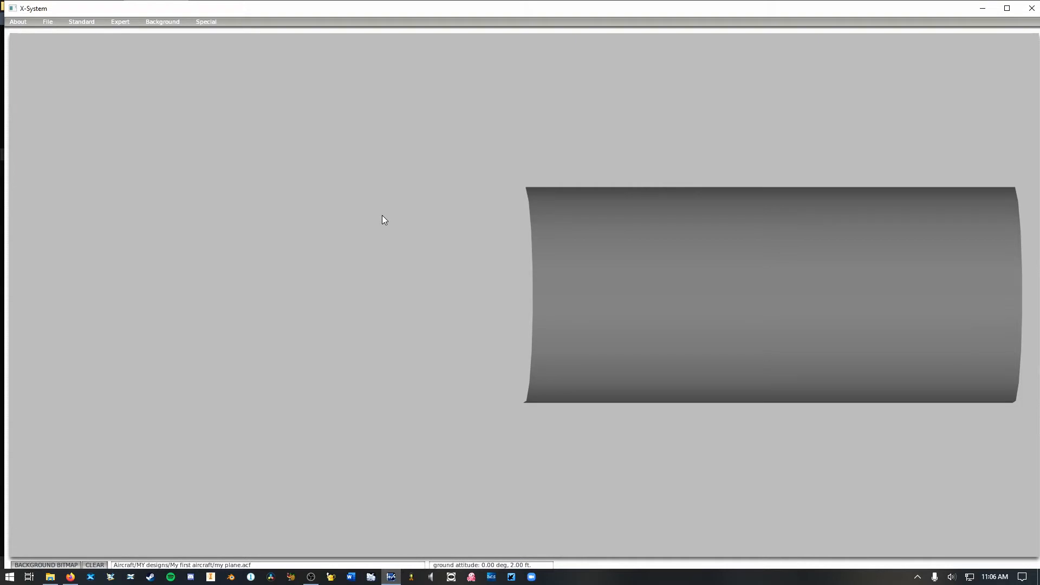
# Show the fuselage as a wireframe, examine its mesh from several sides, and return to solid shading.
pyautogui.press('space')
pyautogui.press('Right')
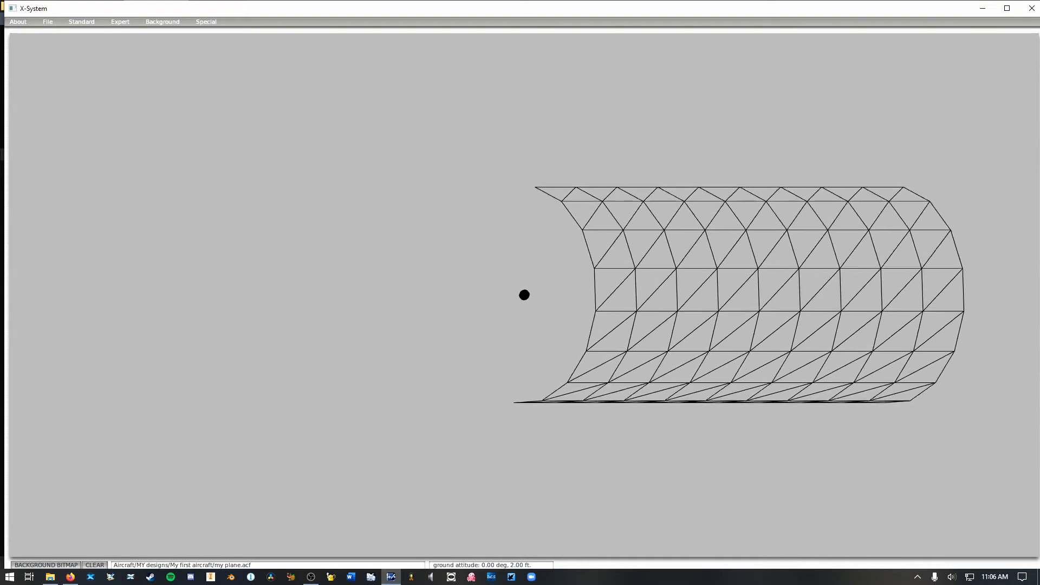
pyautogui.press('Right')
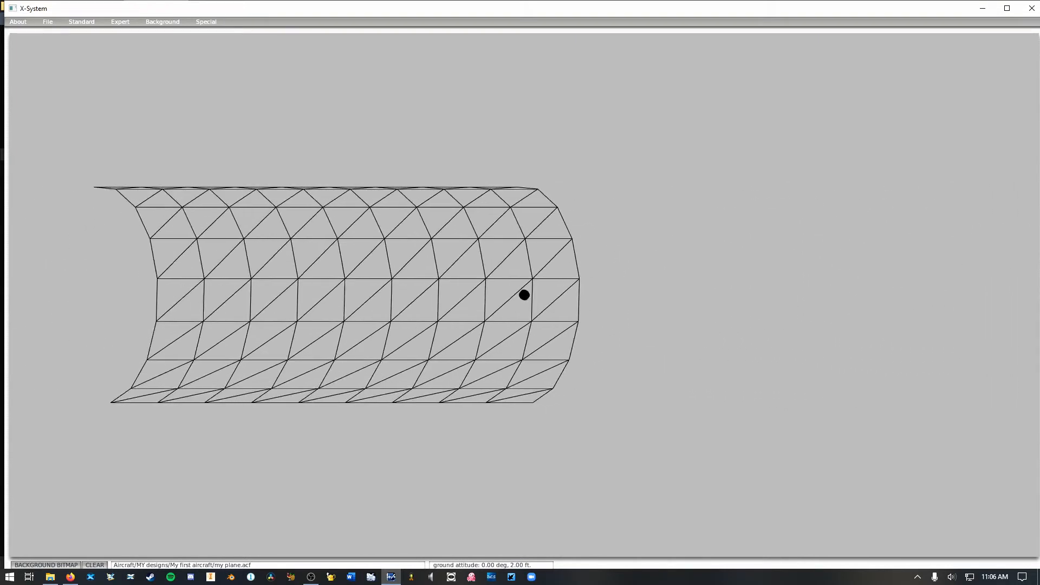
pyautogui.press('Right')
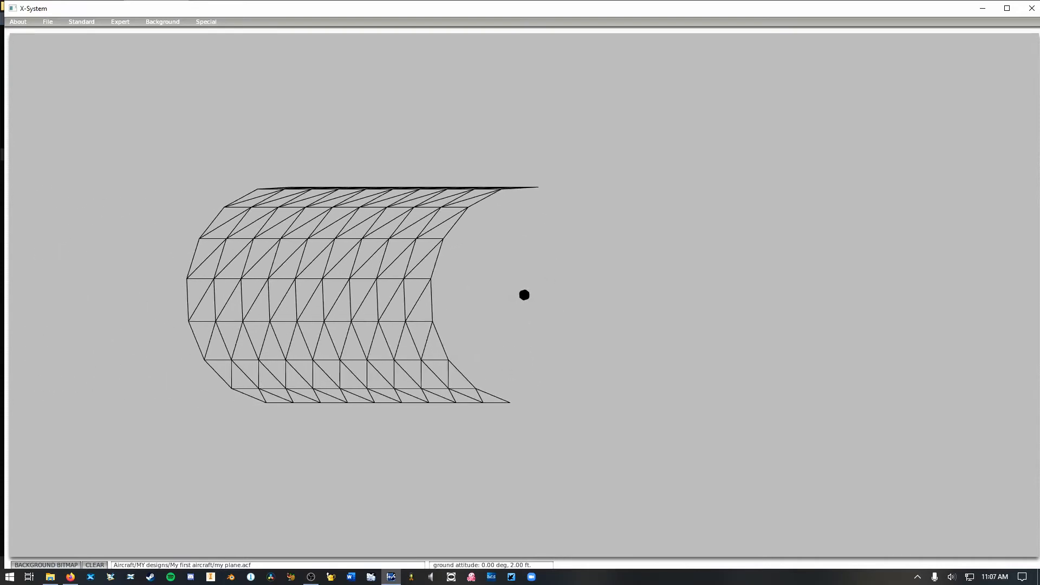
pyautogui.press('Right')
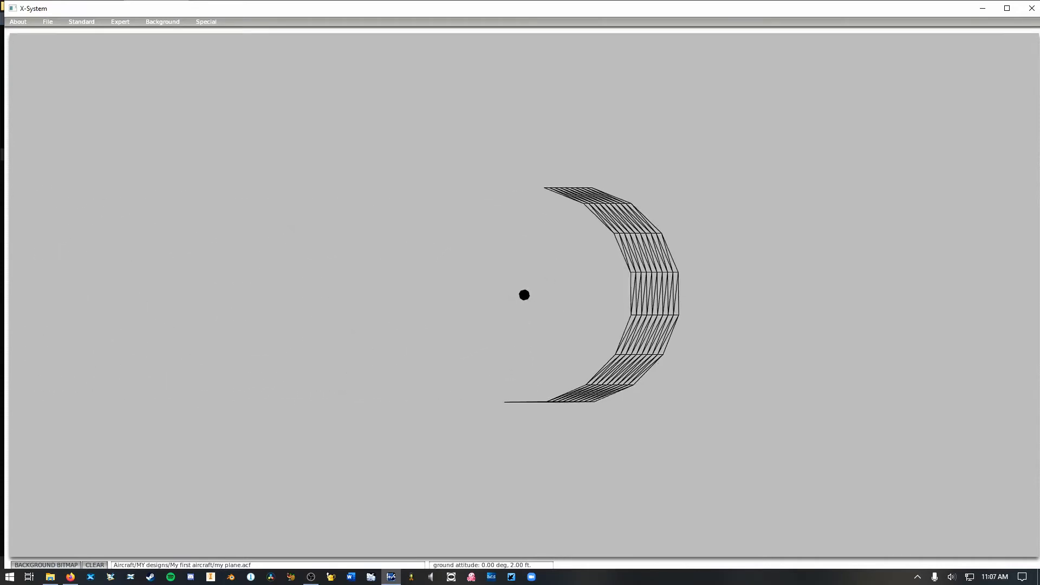
pyautogui.press('Right')
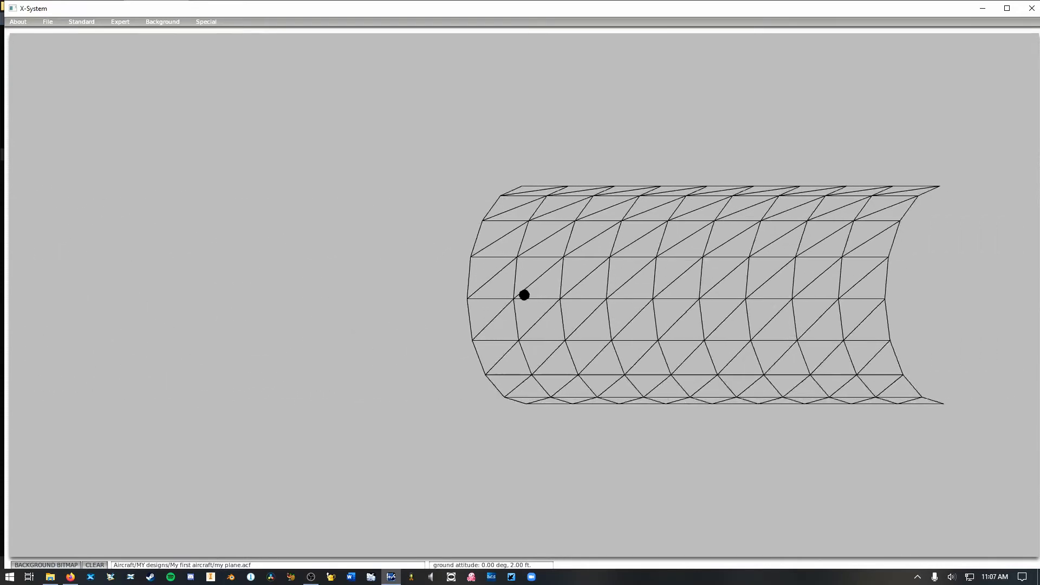
pyautogui.press('space')
pyautogui.press('Right')
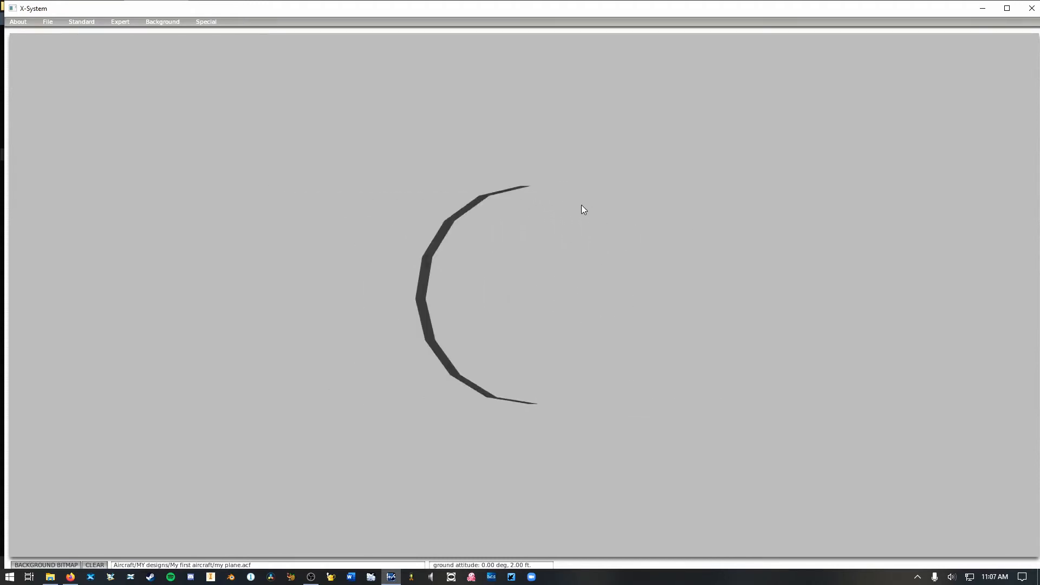
pyautogui.press('Right')
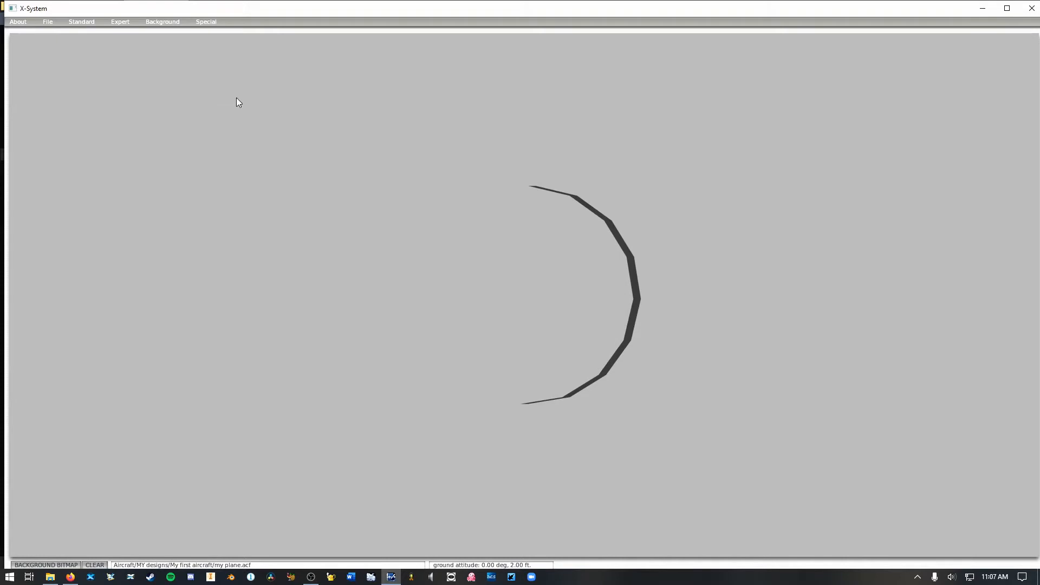
# Open the Fuselage editor and examine its Top/Bottom, Front/Back and Section views.
pyautogui.click(81, 22)
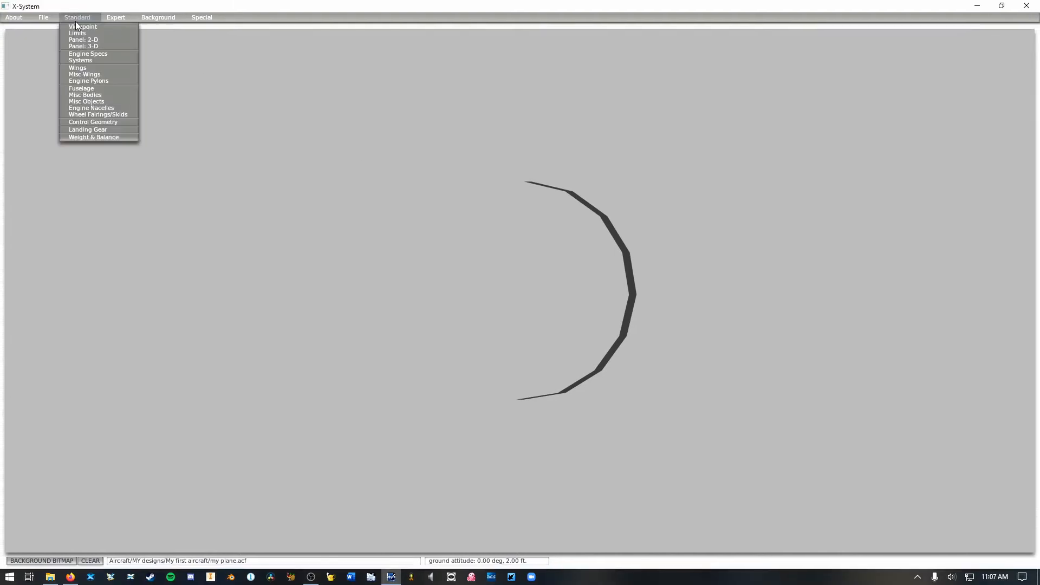
pyautogui.click(81, 89)
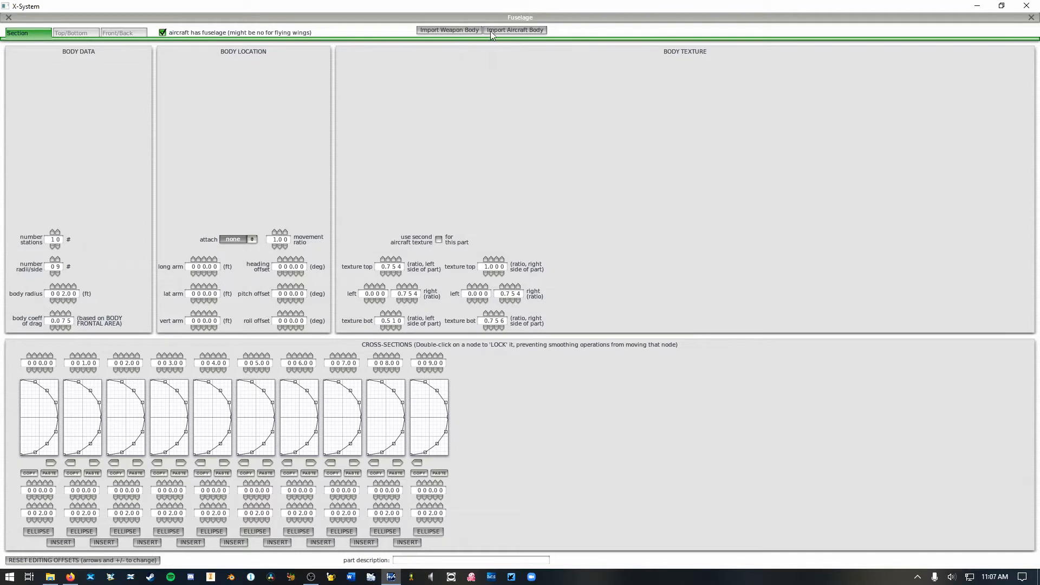
pyautogui.click(73, 32)
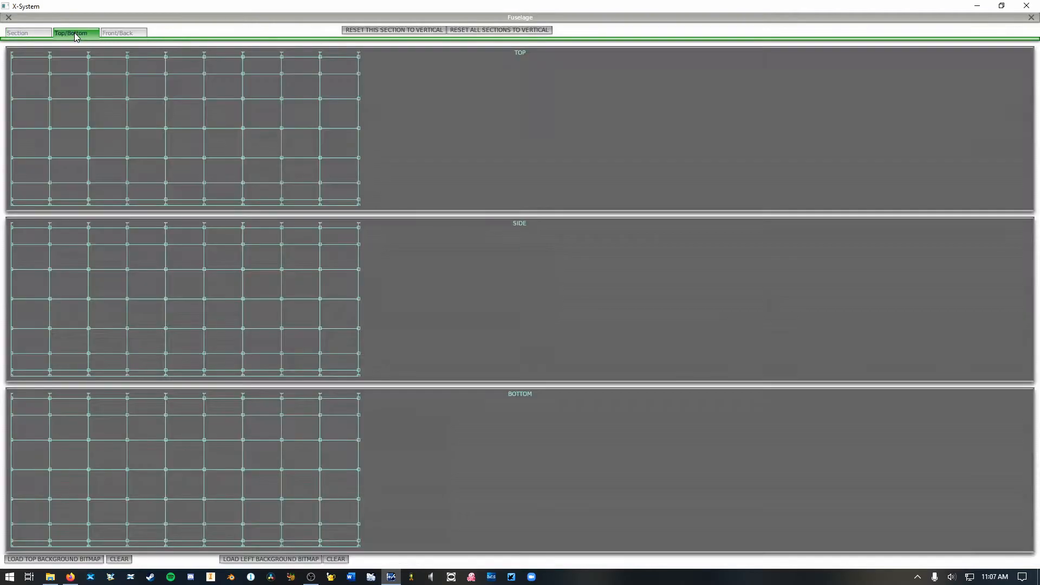
pyautogui.click(117, 34)
pyautogui.click(85, 35)
pyautogui.click(27, 35)
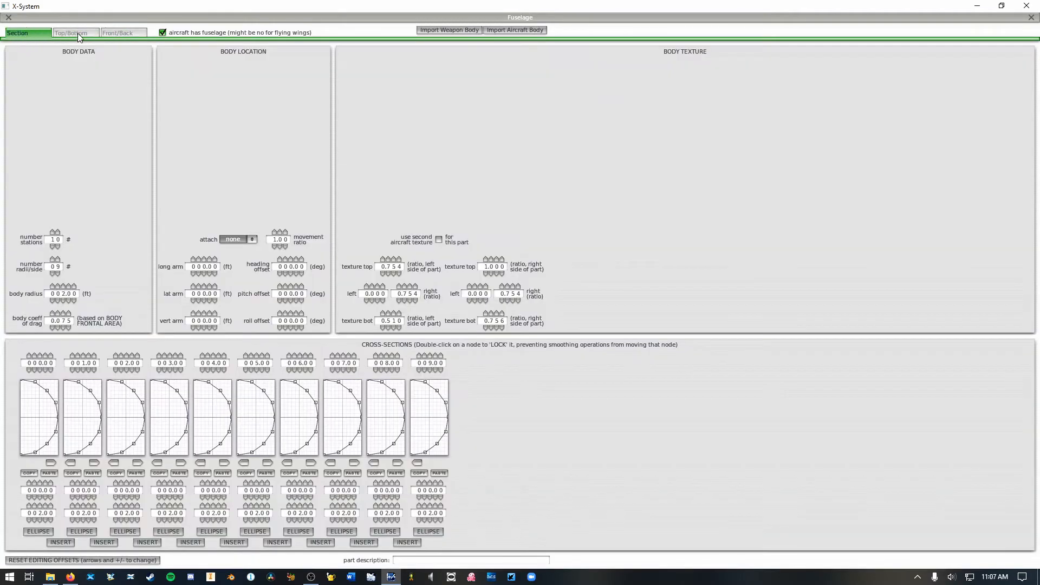
pyautogui.click(77, 34)
pyautogui.click(106, 33)
pyautogui.click(62, 34)
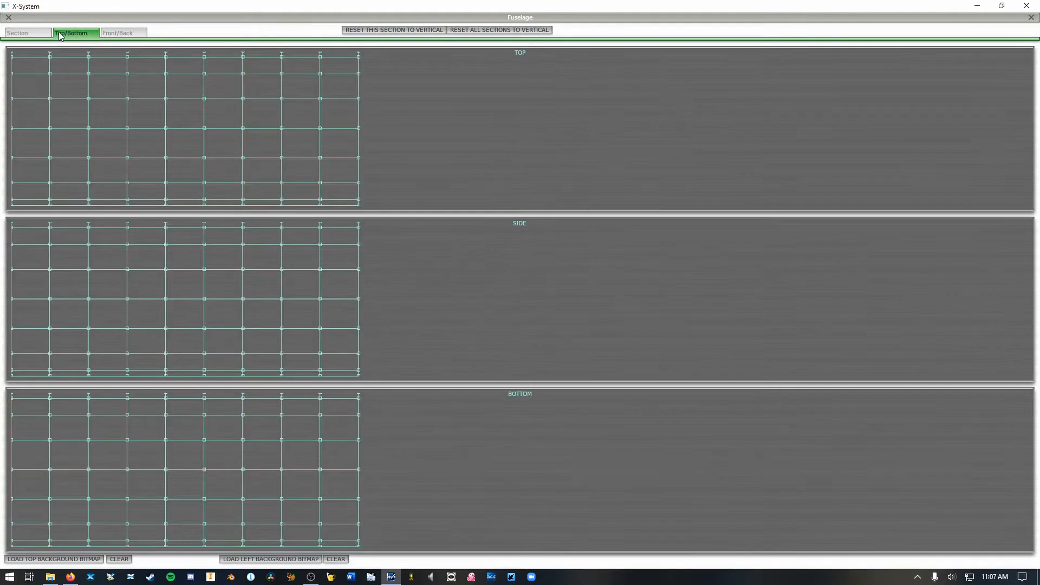
pyautogui.click(41, 33)
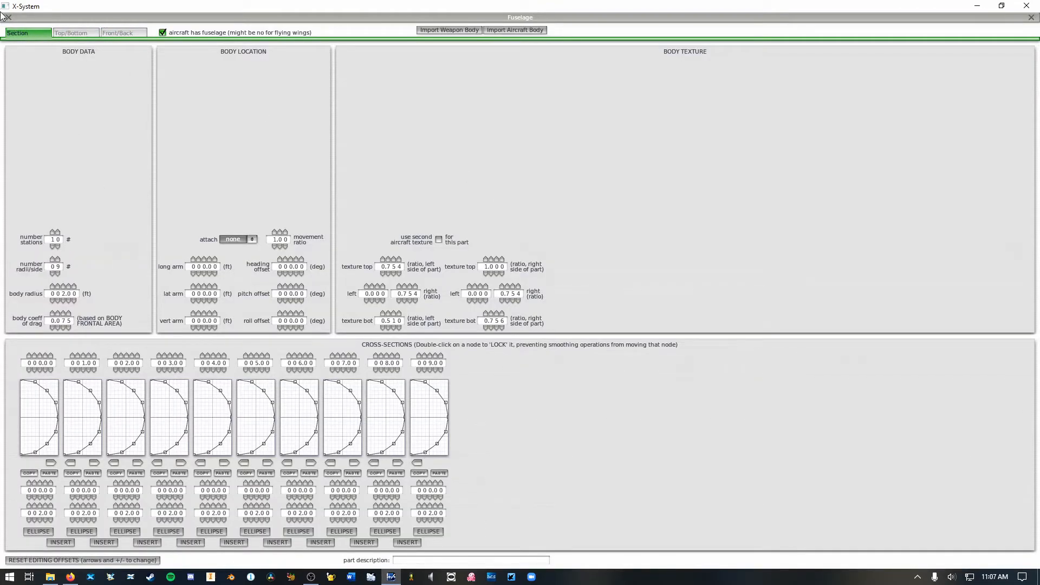
pyautogui.click(75, 34)
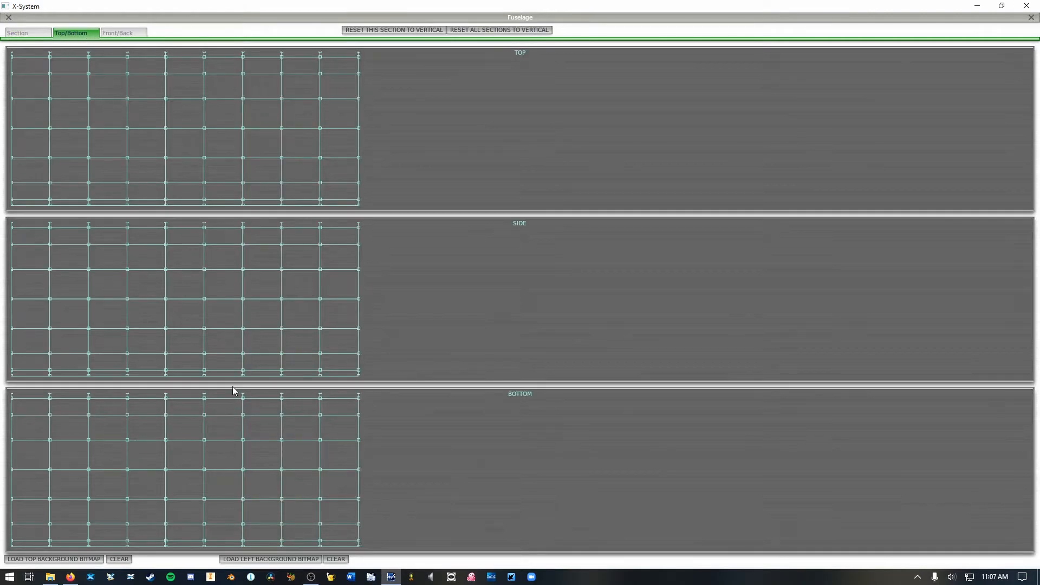
pyautogui.click(112, 34)
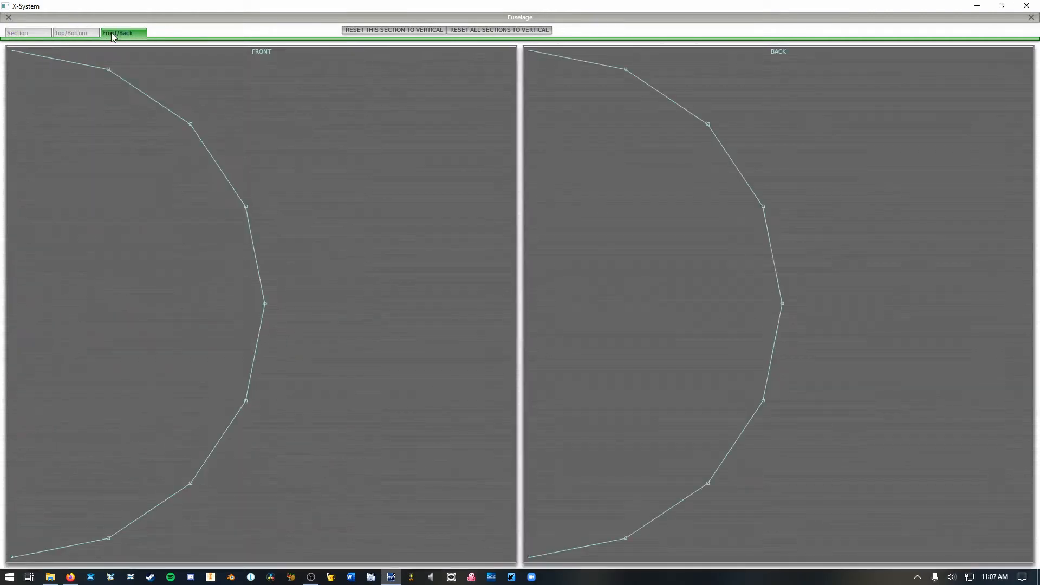
pyautogui.click(71, 34)
pyautogui.click(108, 33)
pyautogui.click(79, 34)
pyautogui.click(16, 34)
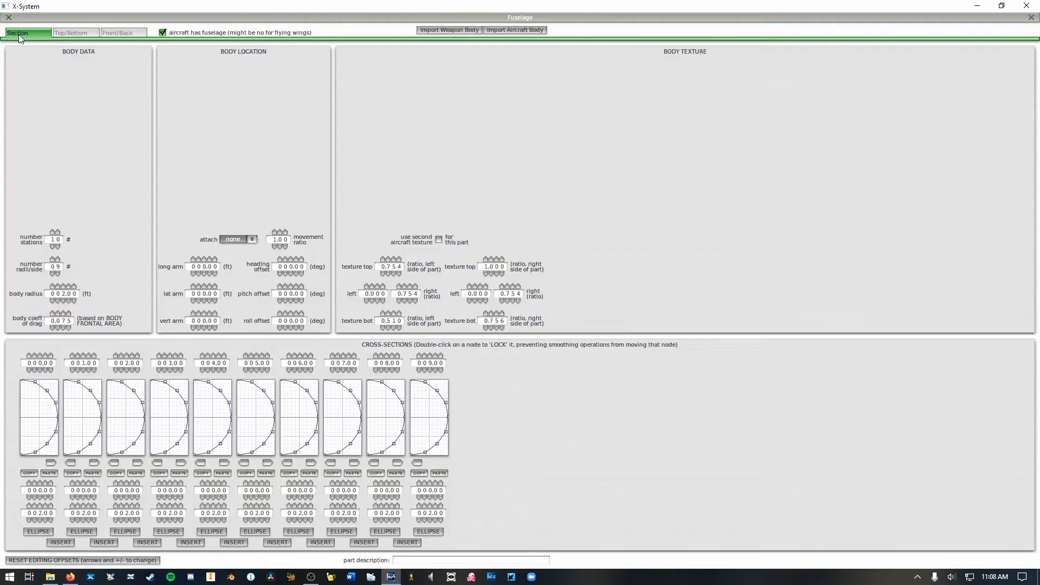
# Turn off the aircraft's fuselage, check the model without it, and turn the fuselage back on.
pyautogui.click(162, 33)
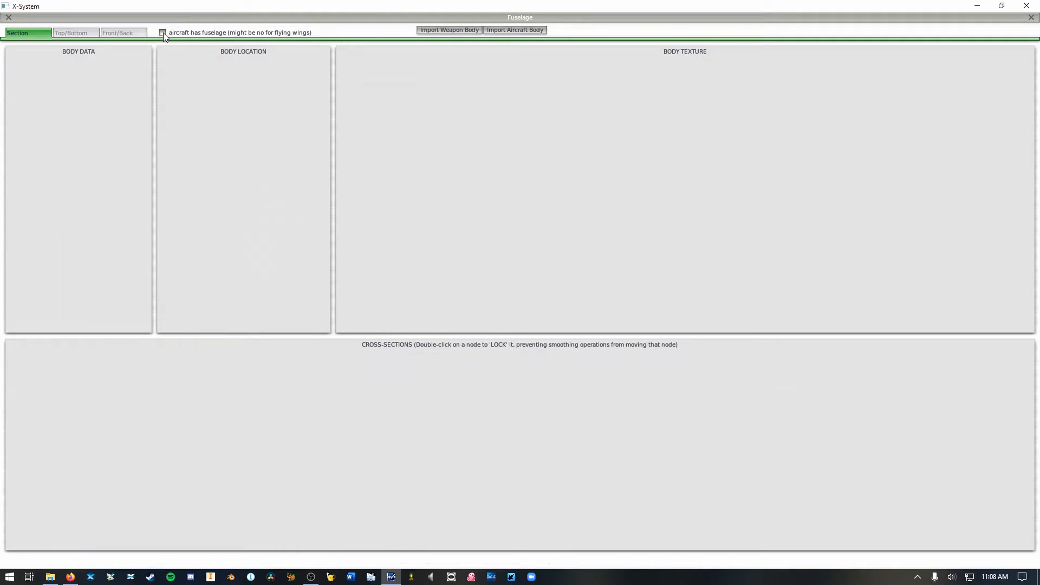
pyautogui.click(8, 18)
pyautogui.click(91, 20)
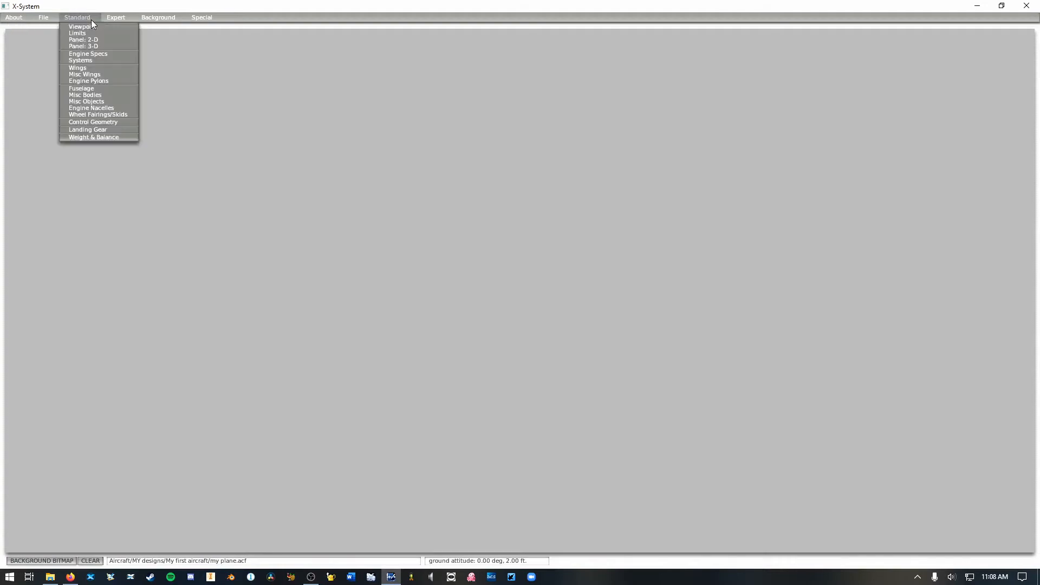
pyautogui.click(103, 89)
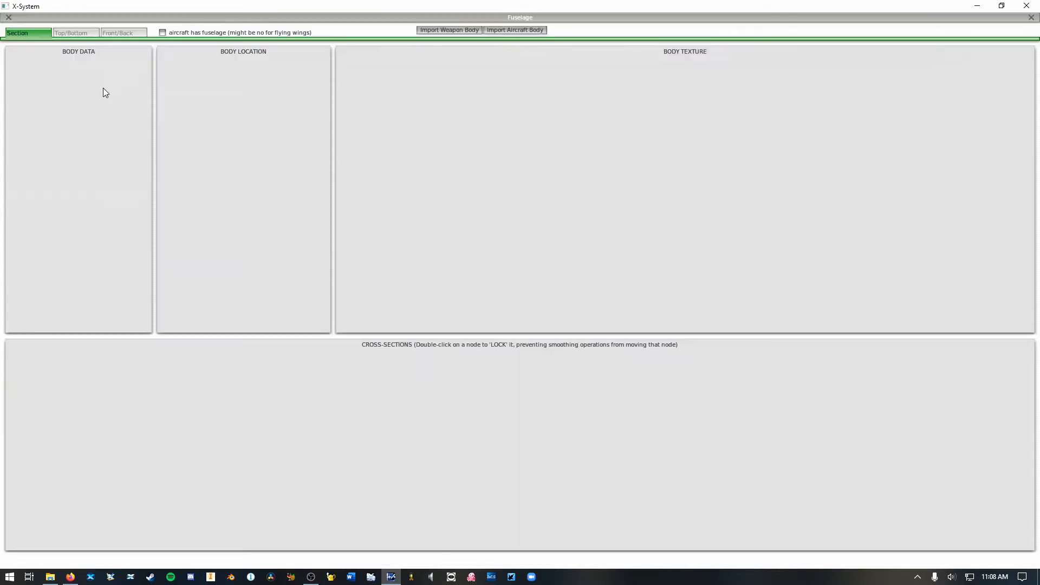
pyautogui.click(162, 33)
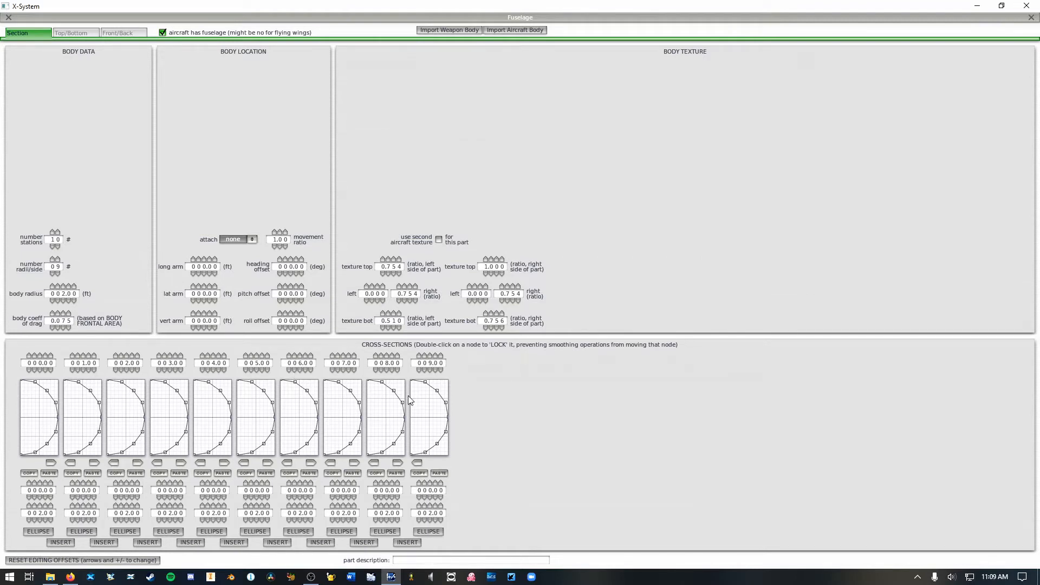
# Return to the model view to inspect the fuselage, and reopen the Fuselage editor.
pyautogui.click(9, 17)
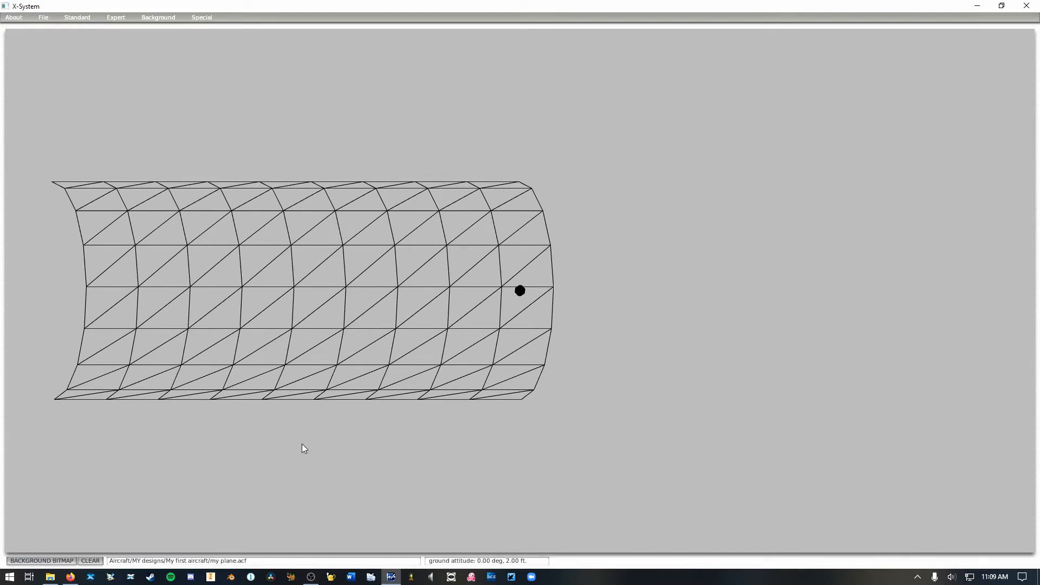
pyautogui.click(81, 18)
pyautogui.click(92, 85)
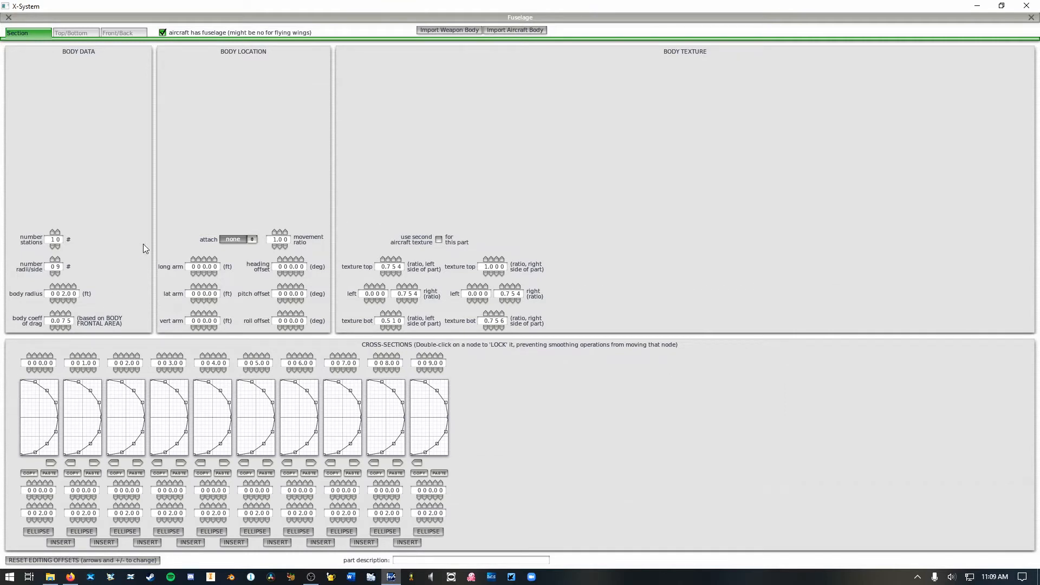
# Set the fuselage's number of stations to 20 and look through the added cross-sections.
pyautogui.click(53, 248)
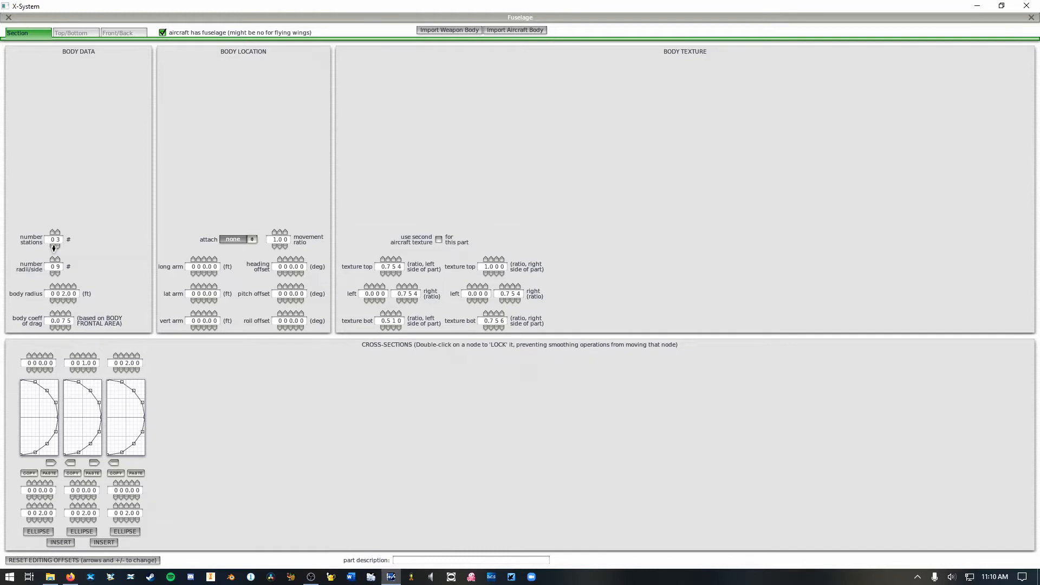
pyautogui.click(52, 234)
pyautogui.click(52, 233)
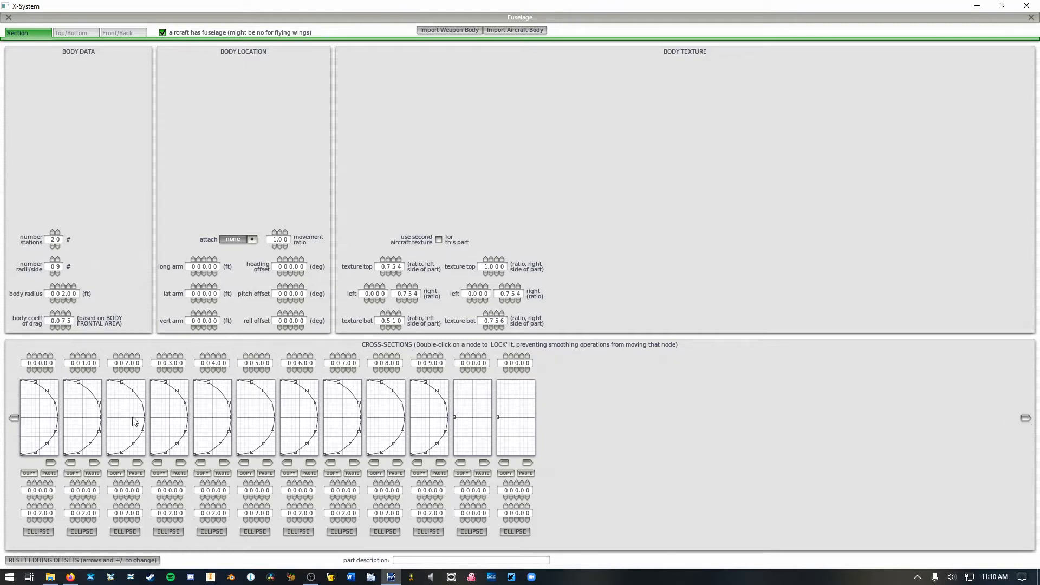
pyautogui.click(1025, 417)
pyautogui.click(1027, 418)
pyautogui.click(1027, 418)
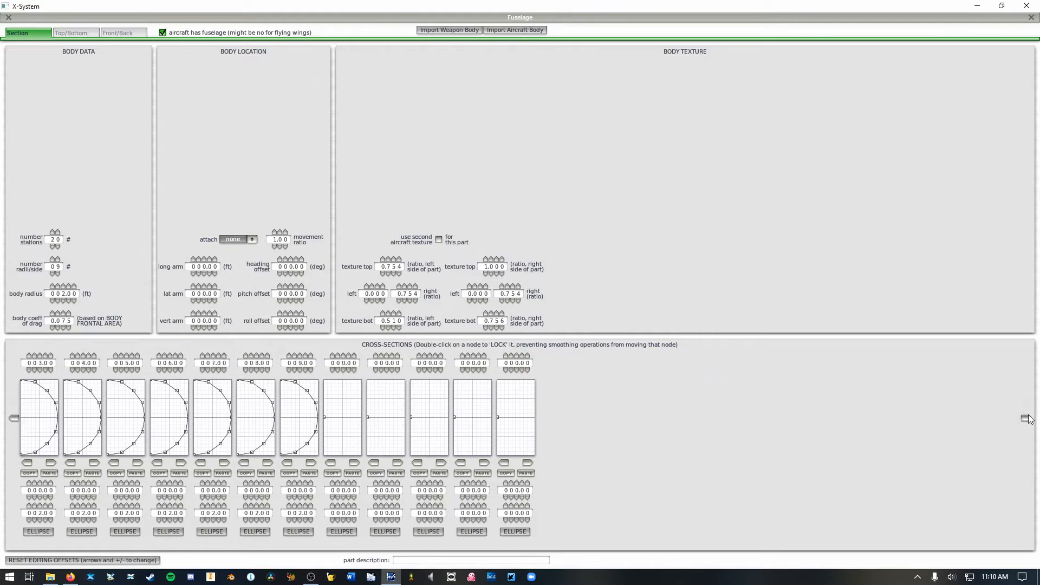
pyautogui.click(1026, 418)
pyautogui.click(1027, 418)
pyautogui.click(1026, 418)
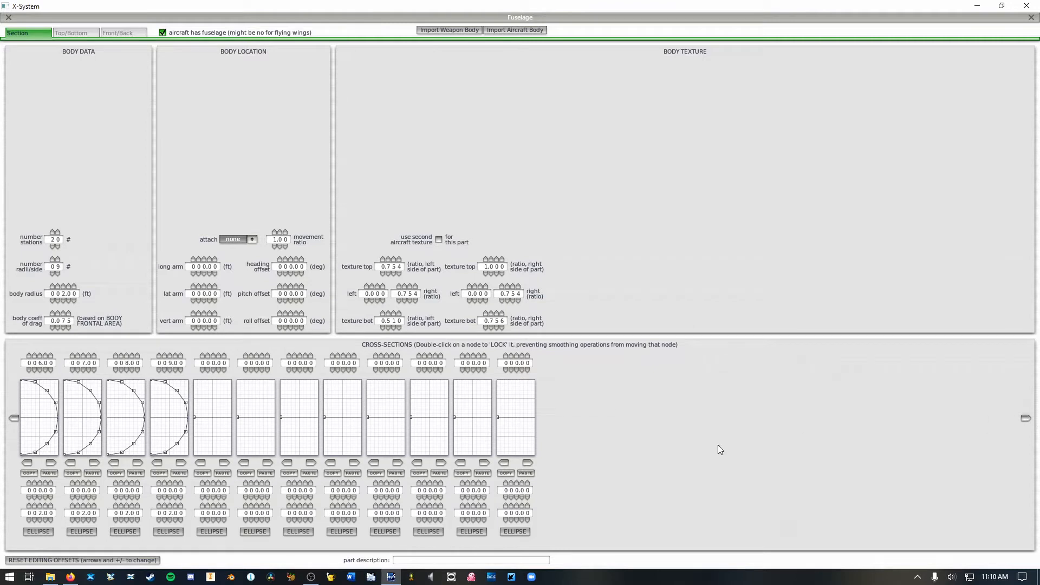
# Set the fuselage's number of radii per side to 5.
pyautogui.click(15, 418)
pyautogui.click(14, 418)
pyautogui.click(14, 418)
pyautogui.click(14, 418)
pyautogui.click(14, 418)
pyautogui.click(14, 418)
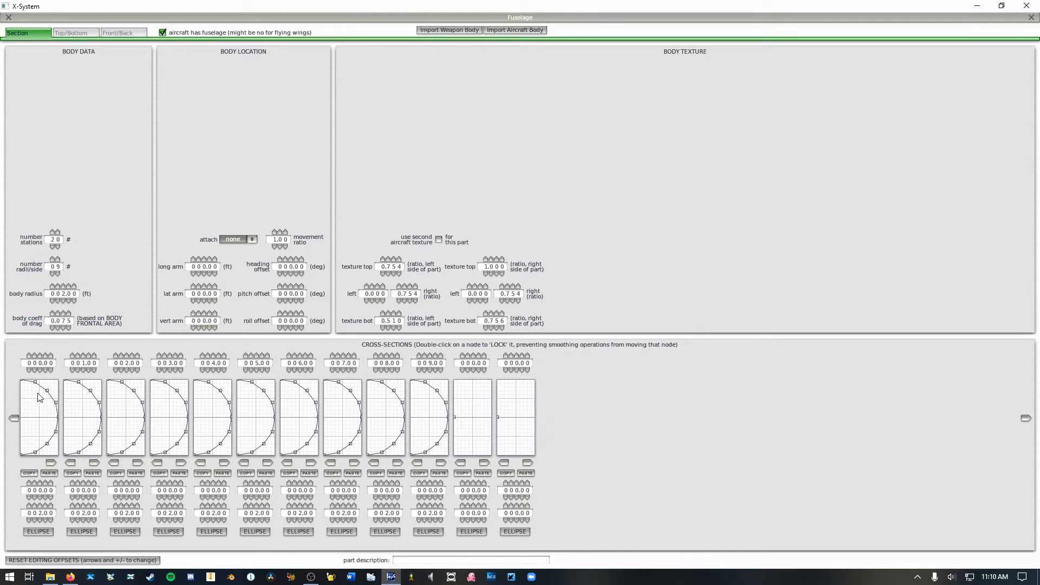
pyautogui.click(53, 274)
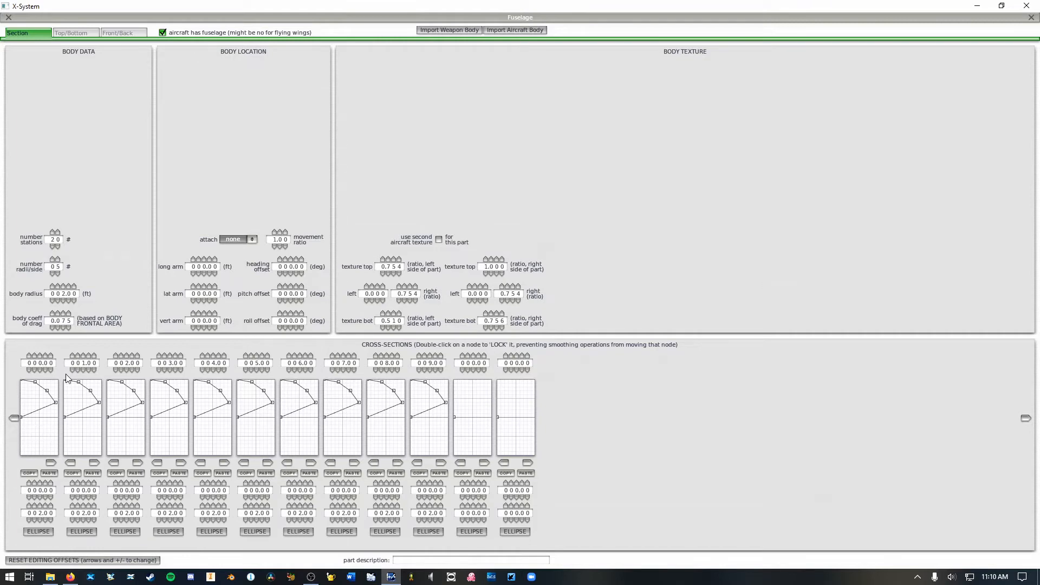
# Restore the number of radii per side to 9.
pyautogui.click(56, 260)
pyautogui.click(56, 259)
pyautogui.click(56, 260)
pyautogui.click(56, 259)
# Check the Front/Back and Top/Bottom views, and set the fuselage's number of stations to 10.
pyautogui.click(111, 33)
pyautogui.click(74, 33)
pyautogui.click(24, 33)
pyautogui.click(54, 247)
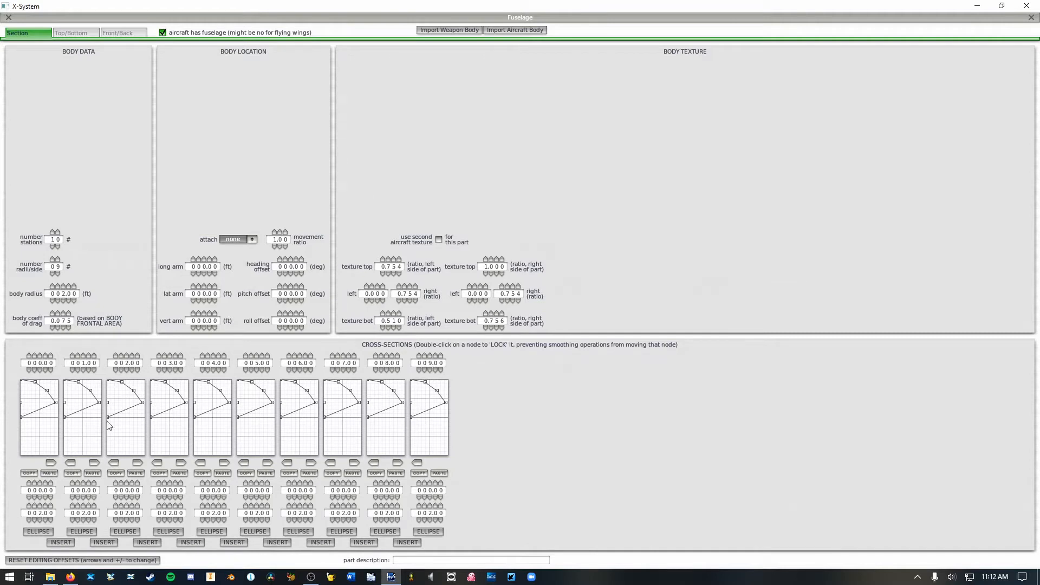
# Collapse the first and last cross-sections to points, pull out the second section's lower nodes, and check the Top/Bottom view.
pyautogui.click(39, 418)
pyautogui.moveTo(41, 423)
pyautogui.mouseDown()
pyautogui.moveTo(27, 436)
pyautogui.moveTo(36, 406)
pyautogui.moveTo(33, 419)
pyautogui.mouseUp()
pyautogui.click(424, 418)
pyautogui.moveTo(23, 415); pyautogui.dragTo(72, 444)
pyautogui.click(65, 34)
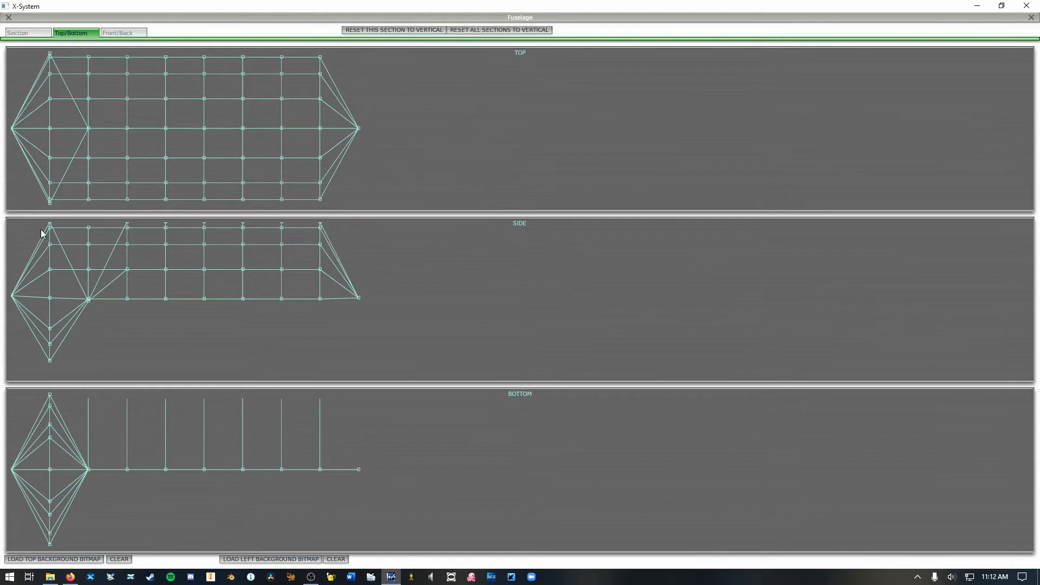
pyautogui.click(27, 33)
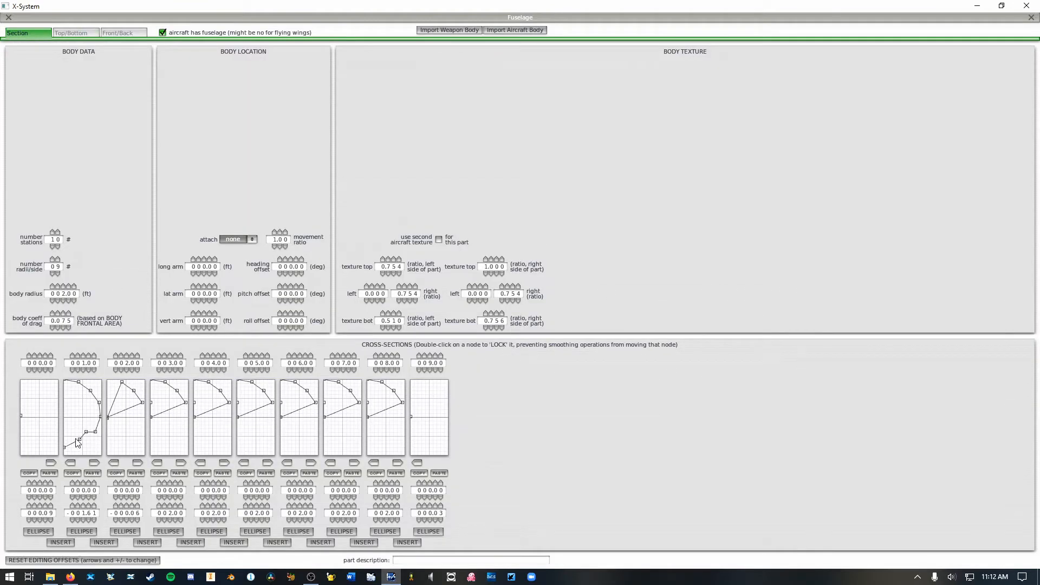
# Move the second cross-section's bottom node and set its vertical offset to -1.30 ft.
pyautogui.moveTo(65, 448); pyautogui.dragTo(70, 414)
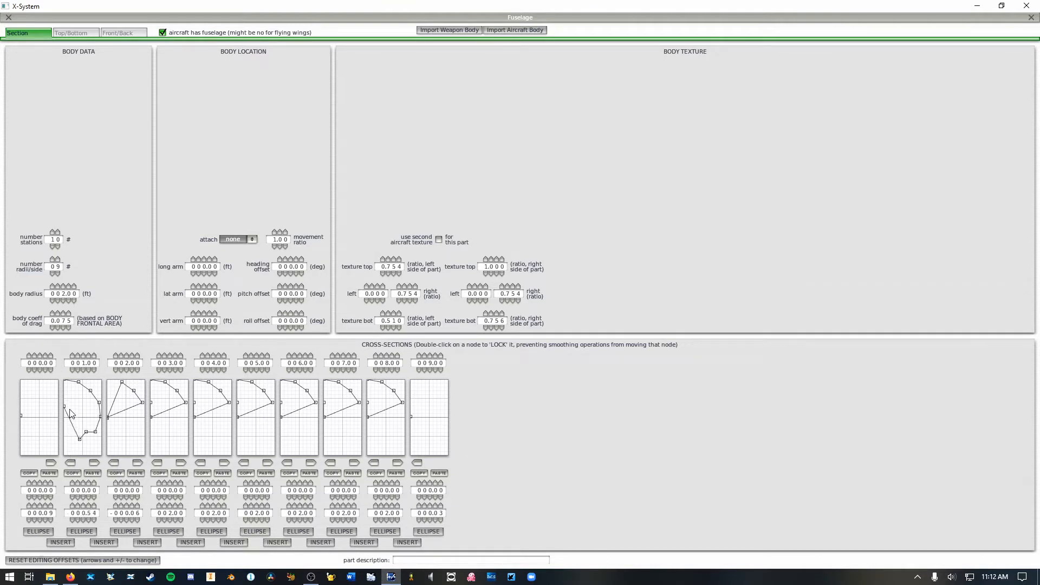
pyautogui.click(81, 506)
pyautogui.click(81, 507)
pyautogui.click(90, 507)
pyautogui.click(88, 519)
pyautogui.click(89, 519)
pyautogui.click(88, 519)
pyautogui.click(86, 505)
# Try body radii of 4.00 ft and 3.00 ft, and return the body radius to 2.00 ft.
pyautogui.click(63, 287)
pyautogui.click(64, 287)
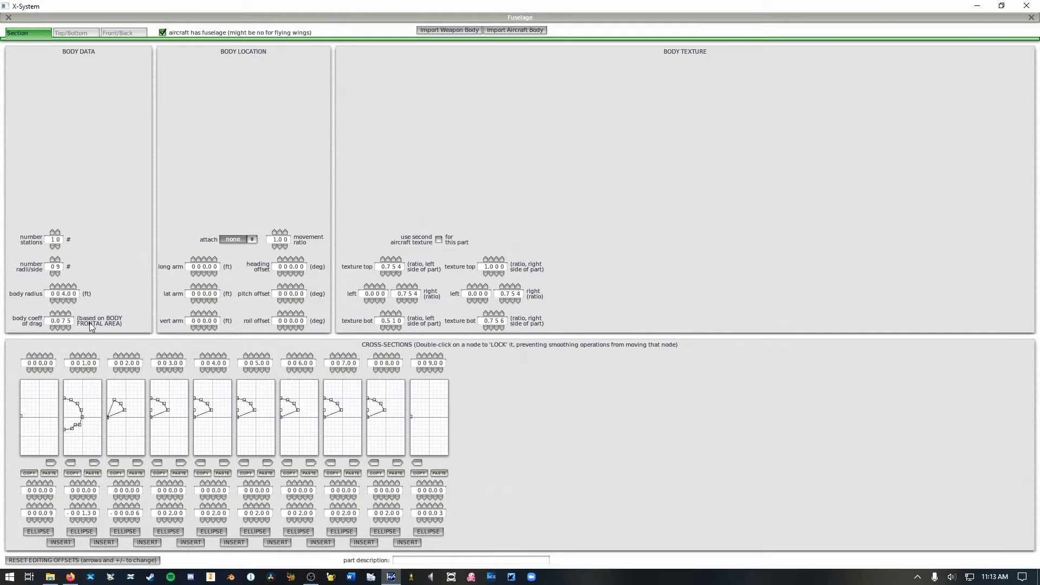
pyautogui.click(64, 298)
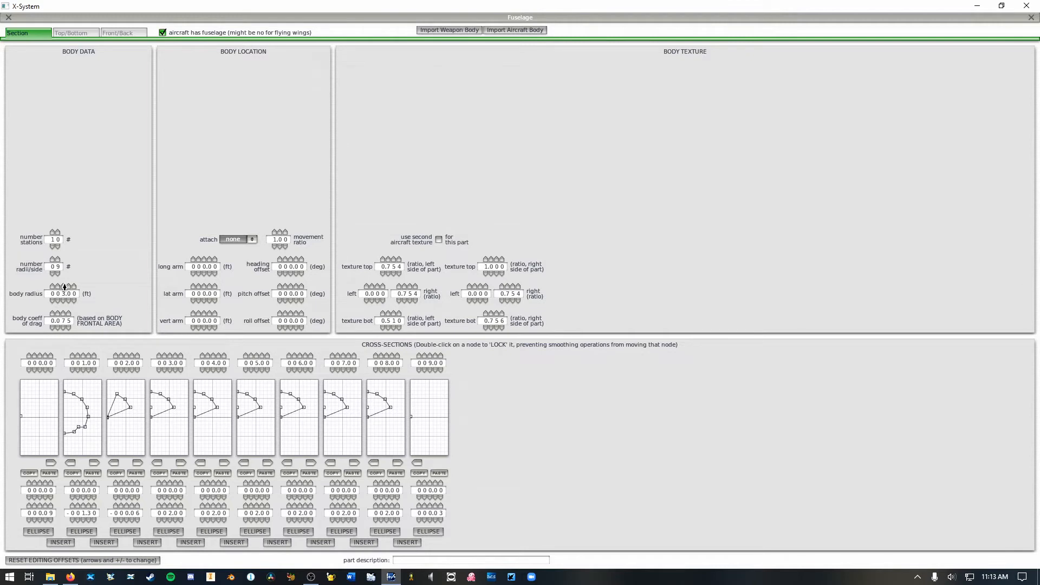
pyautogui.click(63, 286)
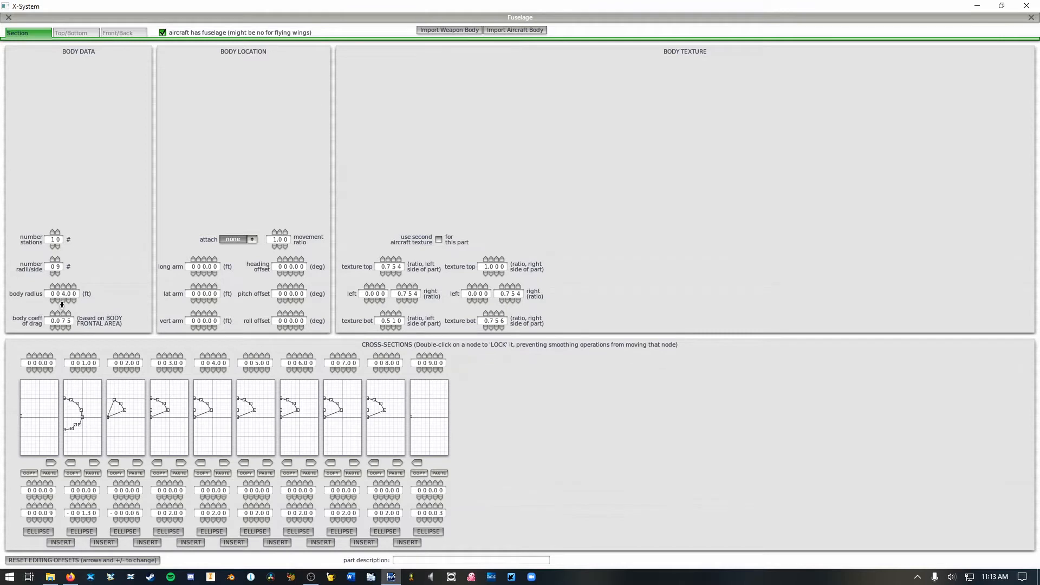
pyautogui.click(62, 301)
pyautogui.click(61, 302)
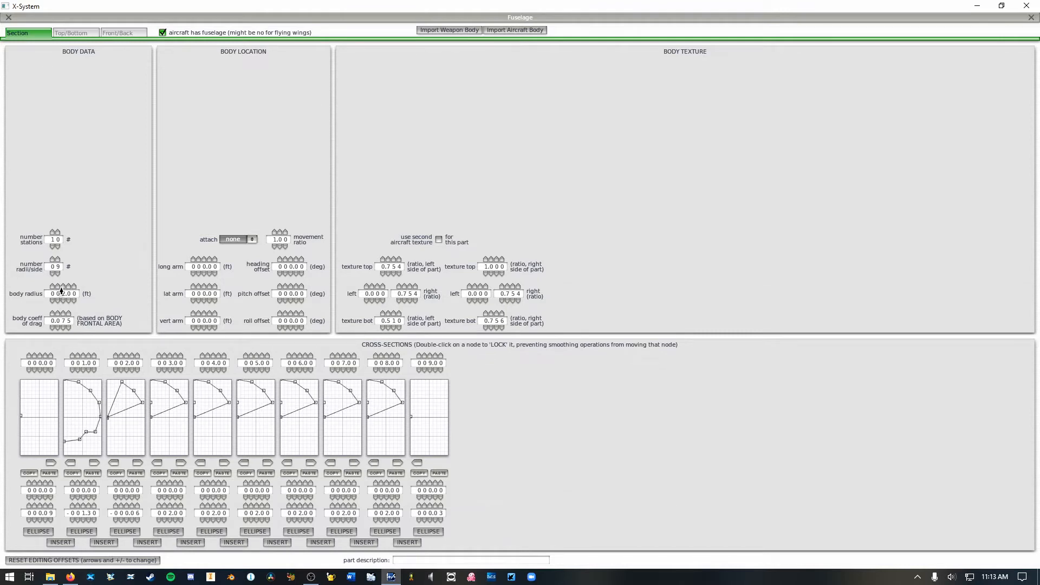
pyautogui.click(62, 287)
pyautogui.click(62, 301)
# Reposition a lower node of the second cross-section and fine-tune its lateral offset.
pyautogui.moveTo(85, 433)
pyautogui.mouseDown()
pyautogui.moveTo(92, 441)
pyautogui.moveTo(79, 440)
pyautogui.moveTo(81, 429)
pyautogui.mouseUp()
pyautogui.moveTo(81, 430)
pyautogui.mouseDown()
pyautogui.moveTo(70, 431)
pyautogui.moveTo(76, 437)
pyautogui.mouseUp()
pyautogui.click(87, 482)
pyautogui.click(87, 483)
pyautogui.click(87, 483)
pyautogui.click(87, 482)
pyautogui.click(87, 482)
pyautogui.click(87, 482)
pyautogui.click(87, 483)
pyautogui.click(87, 483)
pyautogui.click(86, 497)
pyautogui.click(88, 497)
pyautogui.click(88, 498)
# Fine-tune the vertical offset of the second cross-section's lower node.
pyautogui.click(87, 521)
pyautogui.click(88, 521)
pyautogui.click(88, 521)
pyautogui.click(88, 521)
pyautogui.click(88, 521)
pyautogui.click(88, 521)
pyautogui.click(88, 508)
pyautogui.click(87, 506)
pyautogui.click(88, 484)
pyautogui.click(93, 505)
pyautogui.click(93, 497)
pyautogui.click(94, 505)
pyautogui.click(94, 505)
pyautogui.click(94, 506)
pyautogui.click(94, 506)
pyautogui.click(94, 505)
# Reshape the second cross-section's lower half into a rounder curve, with its bottom node at a vertical offset of -2.00 ft.
pyautogui.click(78, 383)
pyautogui.moveTo(80, 442); pyautogui.dragTo(88, 443)
pyautogui.moveTo(68, 420); pyautogui.dragTo(69, 437)
pyautogui.click(90, 419)
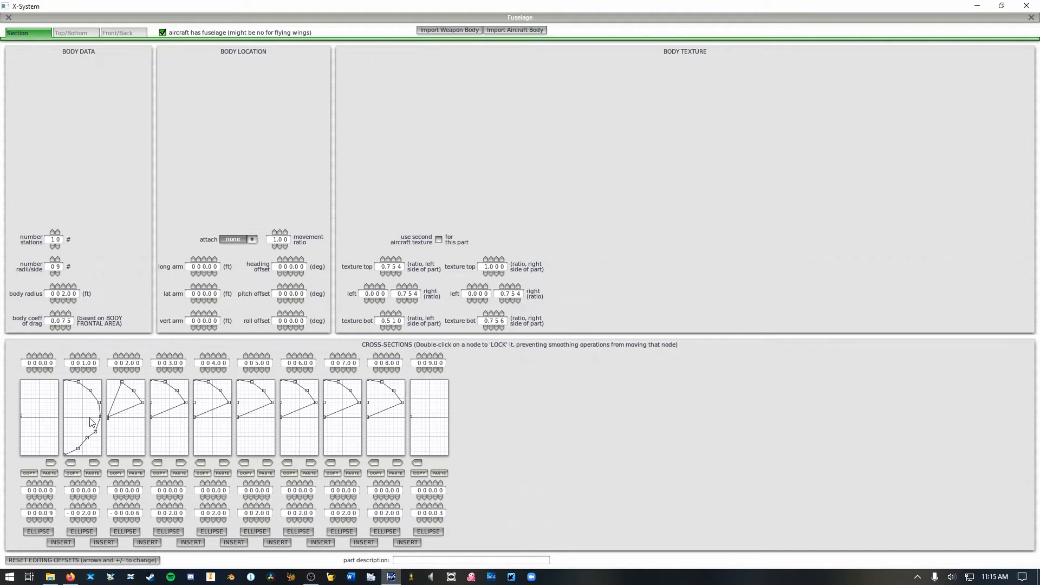
pyautogui.click(94, 517)
pyautogui.click(94, 518)
pyautogui.click(78, 482)
# Move the second cross-section's widest node in and out, and try locking it against smoothing.
pyautogui.moveTo(99, 418); pyautogui.dragTo(93, 422)
pyautogui.doubleClick(96, 416)
pyautogui.doubleClick(96, 417)
pyautogui.moveTo(90, 421); pyautogui.dragTo(98, 422)
pyautogui.click(68, 455)
pyautogui.moveTo(94, 425); pyautogui.dragTo(79, 427)
# Turn the second cross-section into an ellipse and check it in the Top/Bottom view.
pyautogui.click(81, 531)
pyautogui.click(82, 532)
pyautogui.click(81, 532)
pyautogui.moveTo(82, 418); pyautogui.dragTo(100, 420)
pyautogui.click(83, 532)
pyautogui.click(72, 34)
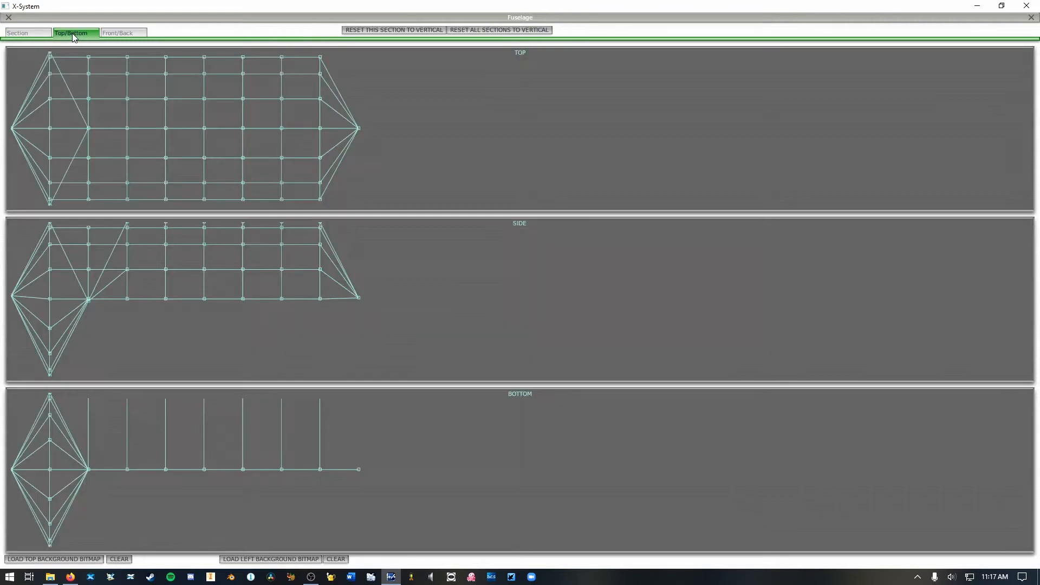
pyautogui.click(31, 34)
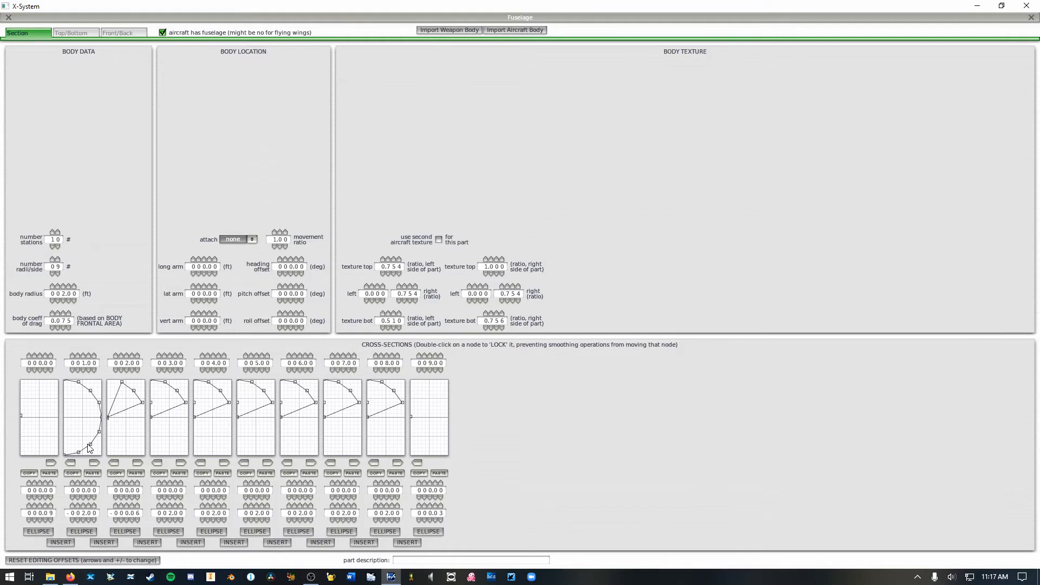
# Displace several nodes of the second cross-section and reapply the ellipse shape to it.
pyautogui.moveTo(88, 444); pyautogui.dragTo(94, 448)
pyautogui.moveTo(98, 403); pyautogui.dragTo(64, 380)
pyautogui.click(89, 532)
pyautogui.click(89, 529)
pyautogui.click(87, 530)
pyautogui.moveTo(70, 398); pyautogui.dragTo(70, 390)
pyautogui.click(83, 528)
pyautogui.click(83, 528)
pyautogui.click(85, 530)
# Copy the second cross-section's shape onto the third through ninth stations and check the body in the Top/Bottom view.
pyautogui.click(93, 461)
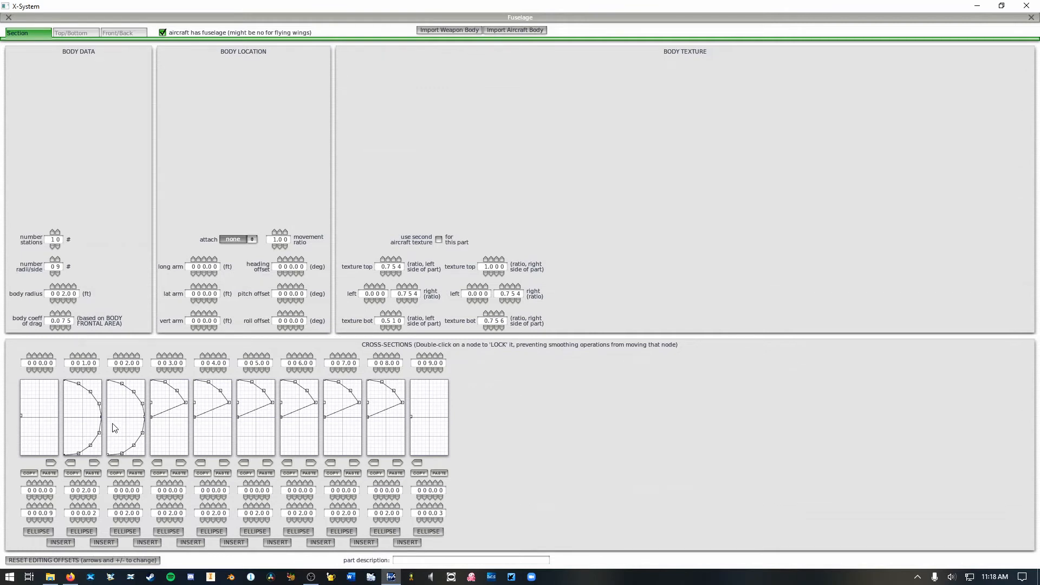
pyautogui.click(158, 463)
pyautogui.click(95, 463)
pyautogui.click(179, 473)
pyautogui.click(179, 462)
pyautogui.click(223, 463)
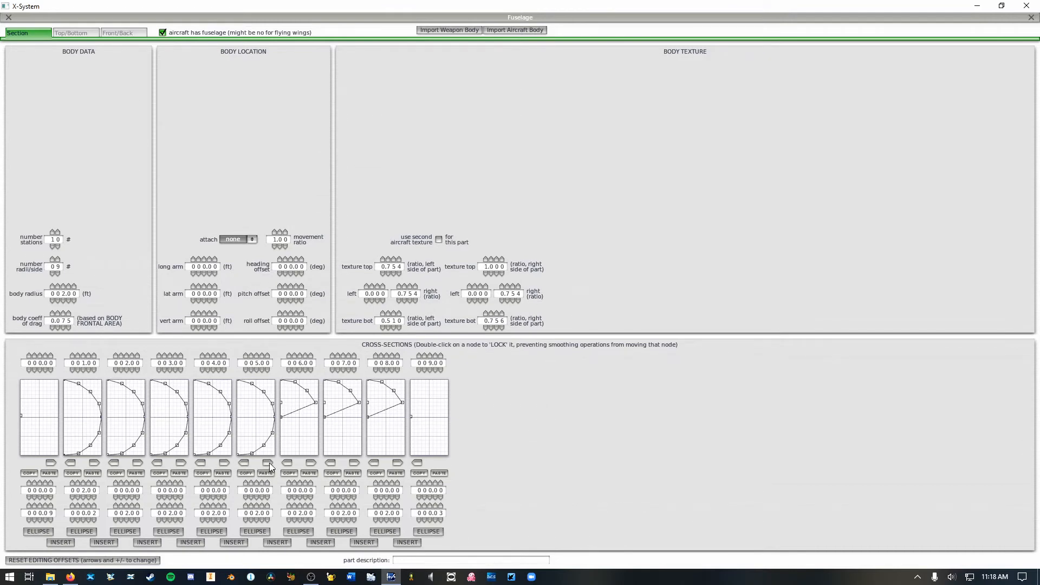
pyautogui.click(268, 463)
pyautogui.click(312, 462)
pyautogui.click(356, 462)
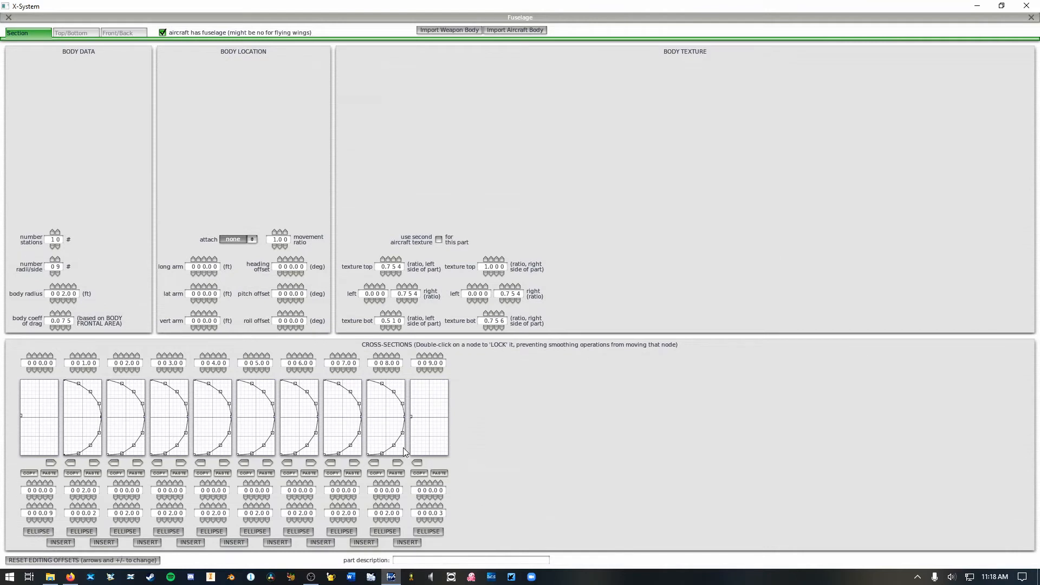
pyautogui.click(63, 33)
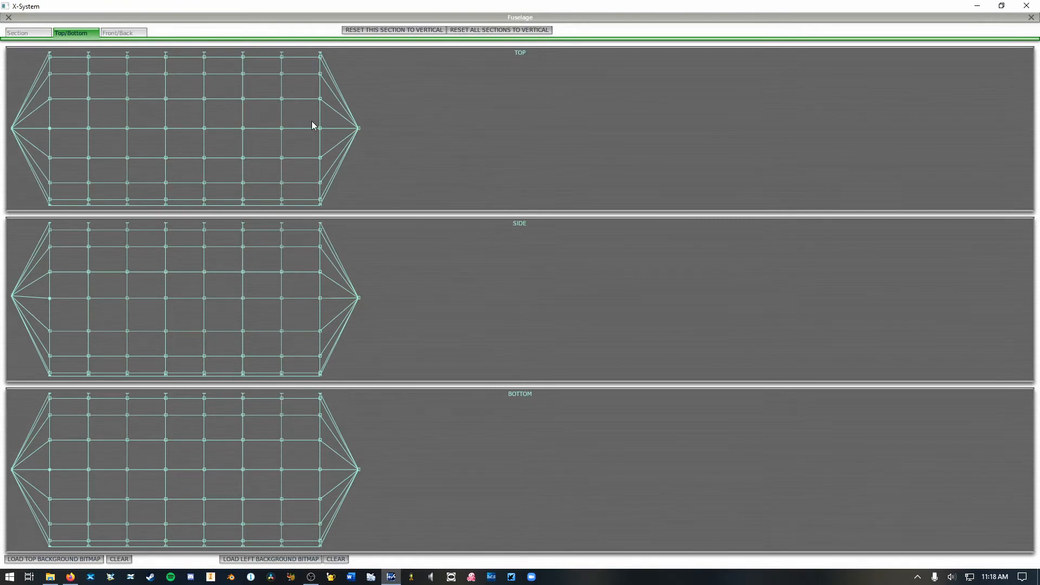
pyautogui.click(30, 35)
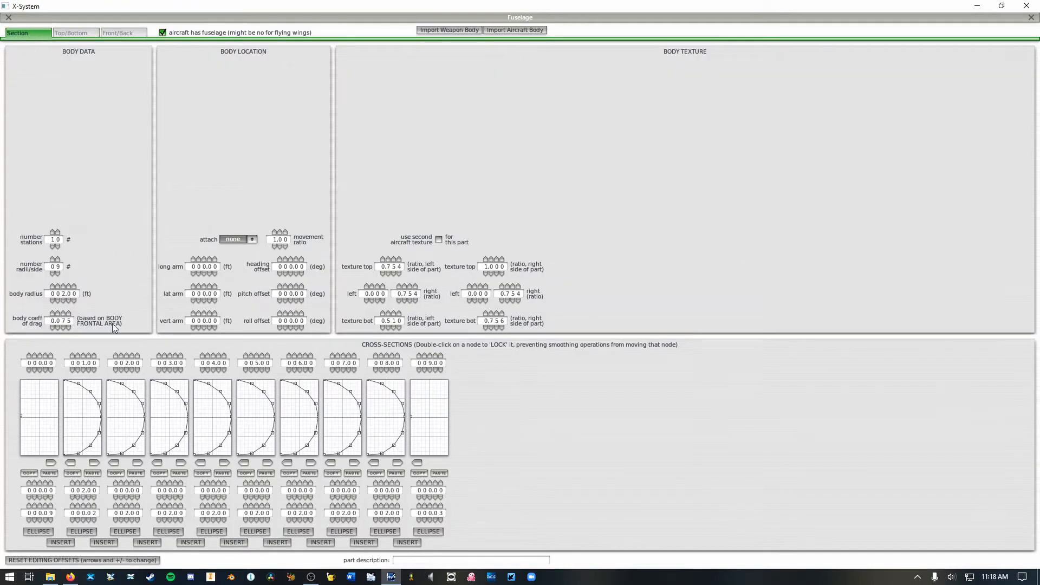
# Set the last station's longitudinal position to 50.00 ft and check the lengthened body in the Top/Bottom view.
pyautogui.click(77, 33)
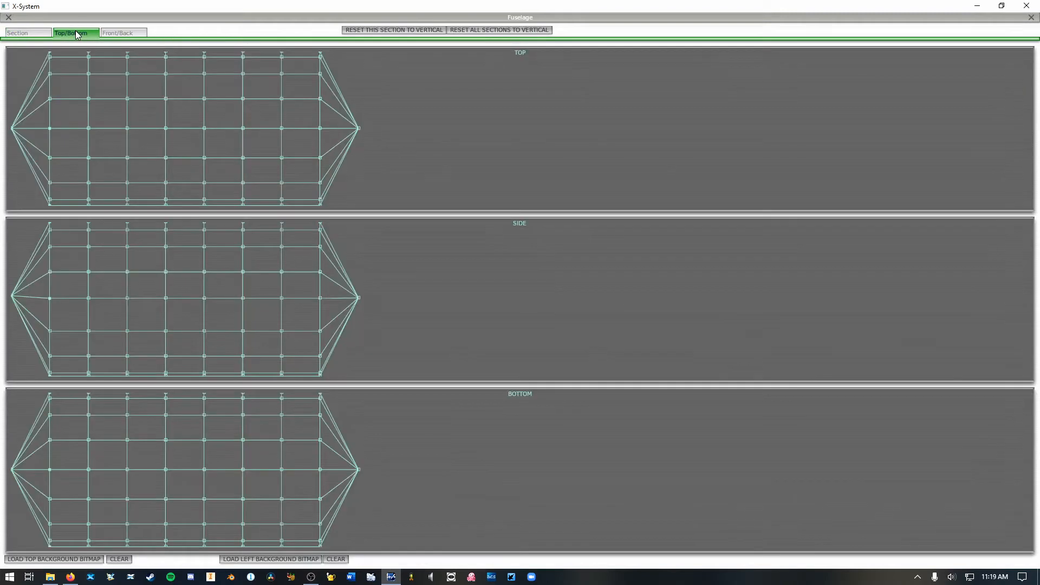
pyautogui.click(18, 35)
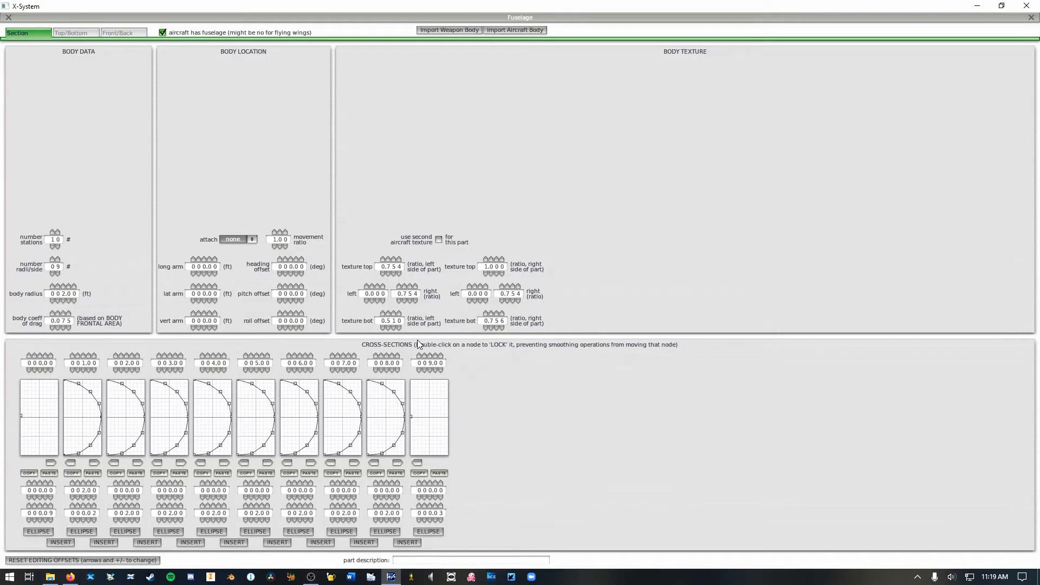
pyautogui.click(74, 34)
pyautogui.click(26, 40)
pyautogui.click(430, 356)
pyautogui.click(425, 356)
pyautogui.click(68, 34)
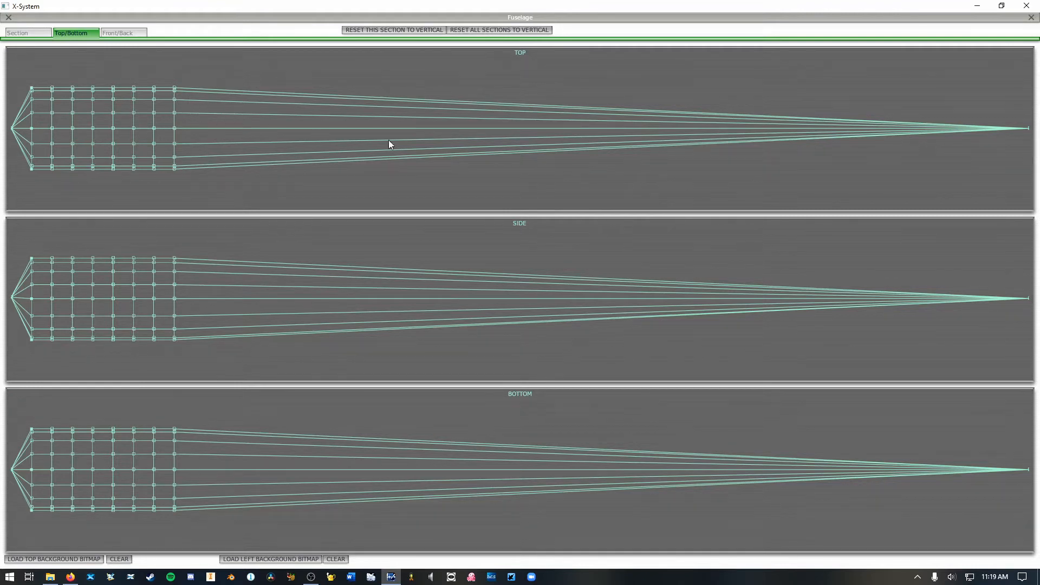
pyautogui.click(28, 32)
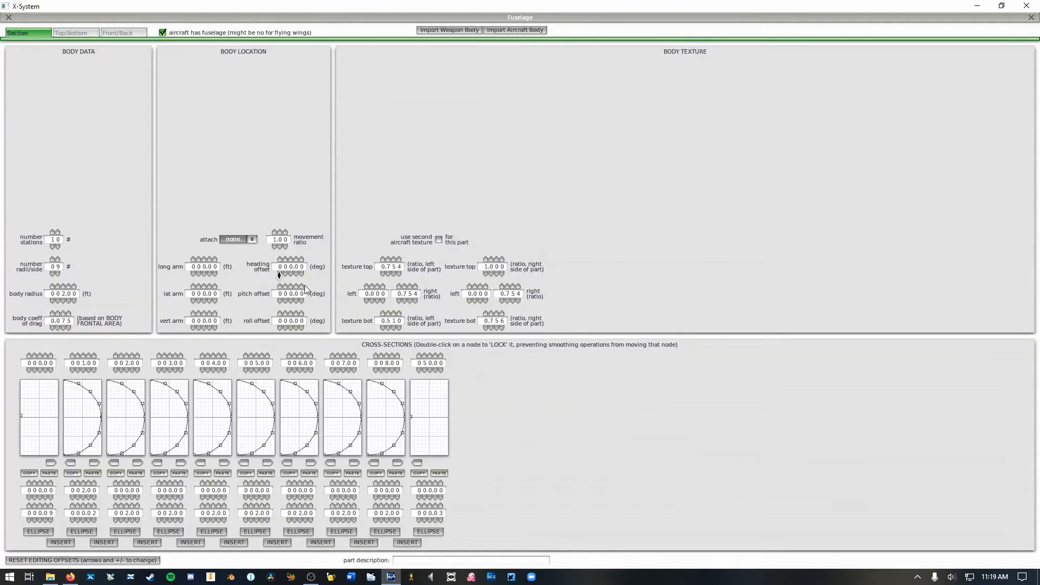
# Set the ninth station's longitudinal position to 48.00 ft and check the Top/Bottom view.
pyautogui.click(381, 356)
pyautogui.click(73, 34)
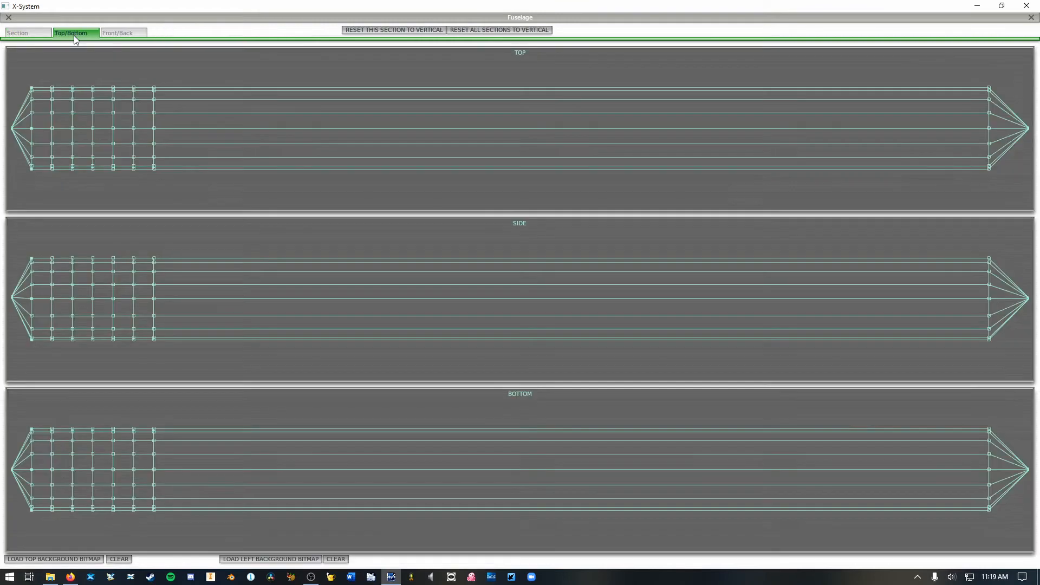
pyautogui.click(19, 34)
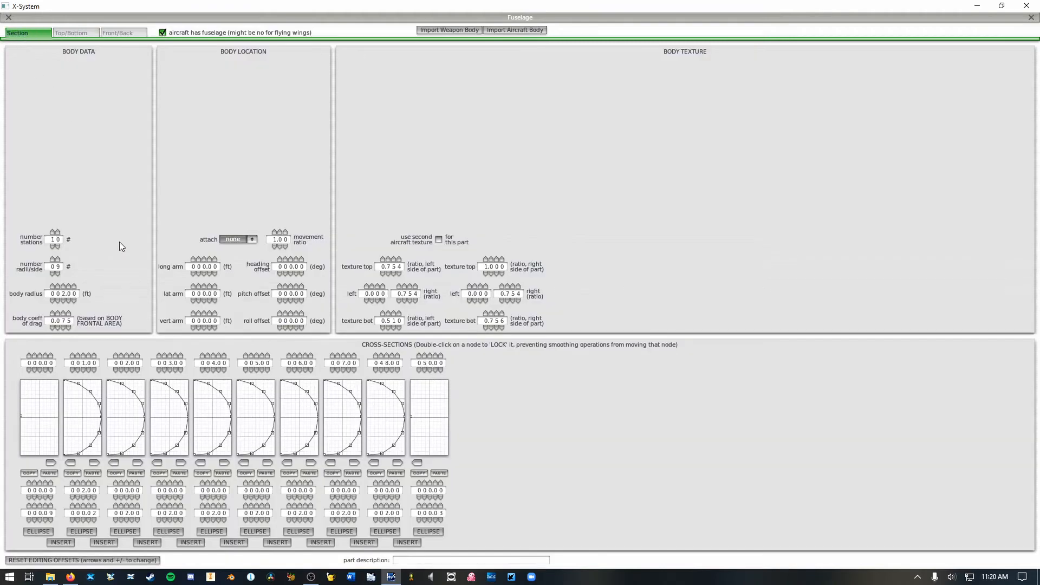
# Set the body radius to 3.00 ft and enlarge the fifth cross-section to an ellipse with a 3.00 ft radius.
pyautogui.click(62, 287)
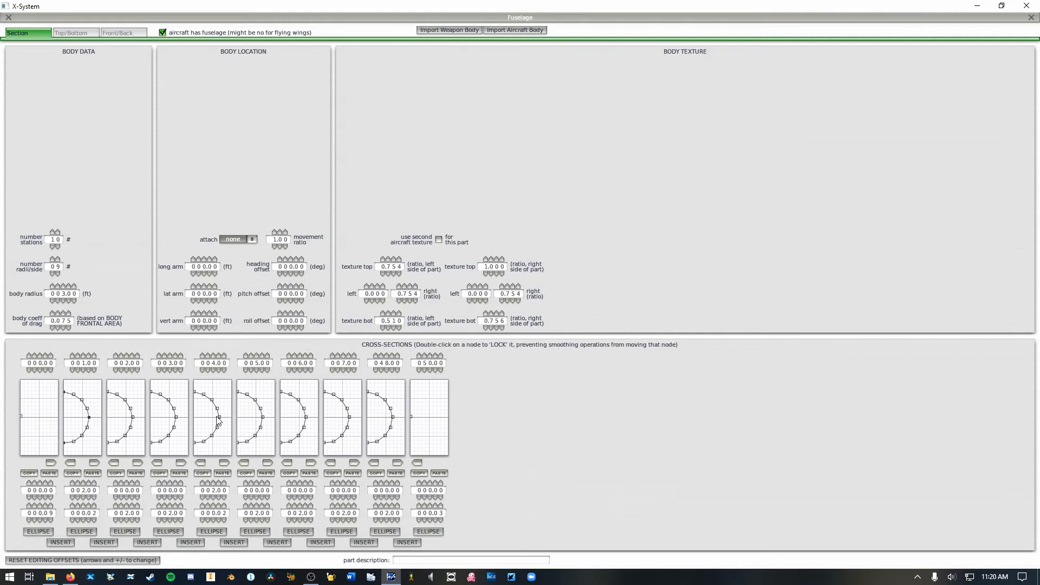
pyautogui.moveTo(217, 417); pyautogui.dragTo(229, 417)
pyautogui.click(225, 521)
pyautogui.moveTo(229, 417); pyautogui.dragTo(196, 453)
pyautogui.moveTo(195, 390); pyautogui.dragTo(194, 380)
pyautogui.click(209, 532)
pyautogui.click(83, 34)
pyautogui.click(27, 34)
# Copy the fifth cross-section's shape onto the sixth through ninth stations and check the Top/Bottom view.
pyautogui.click(224, 463)
pyautogui.click(267, 463)
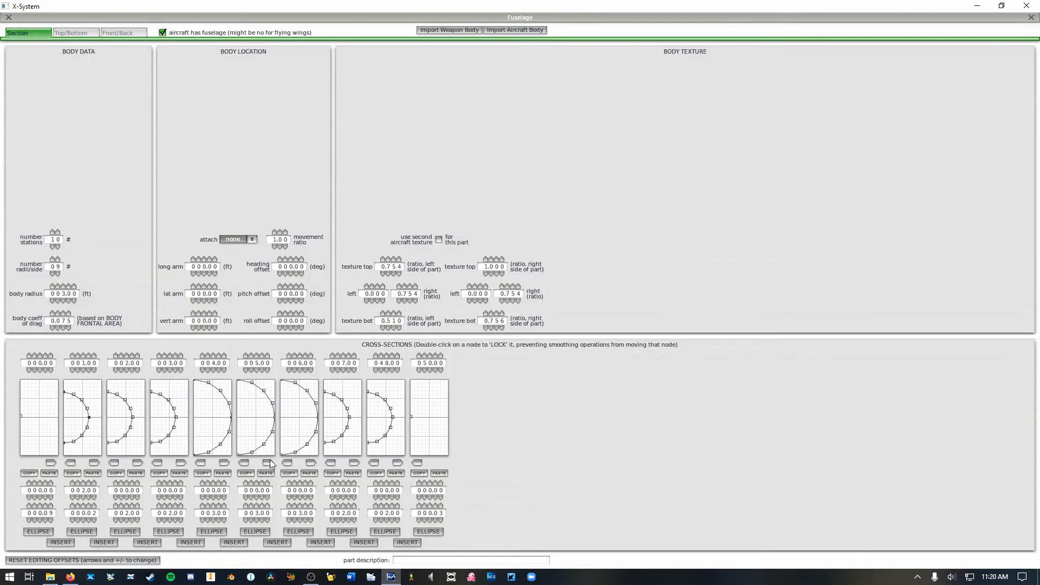
pyautogui.click(310, 462)
pyautogui.click(351, 464)
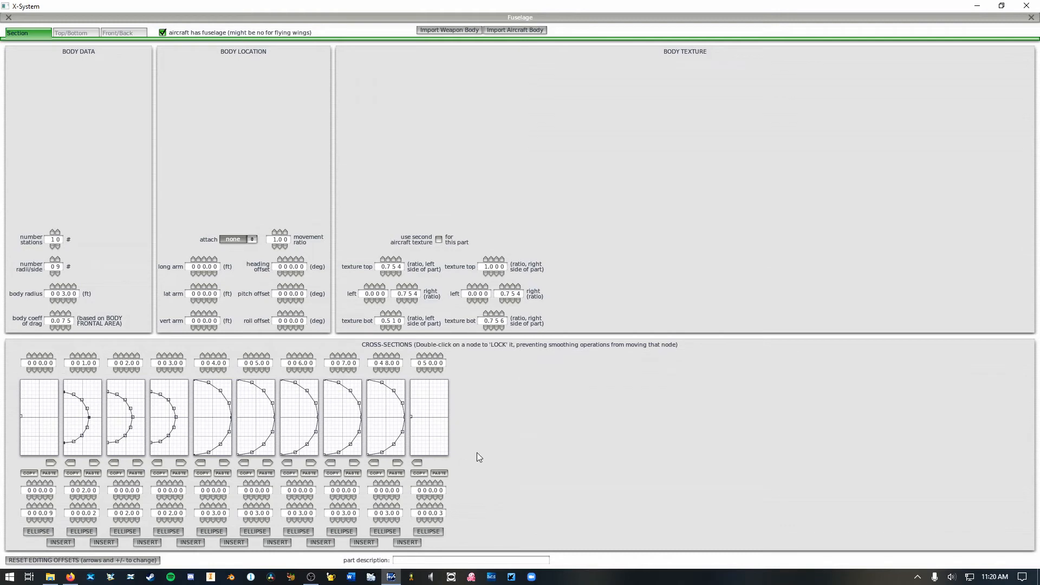
pyautogui.click(78, 34)
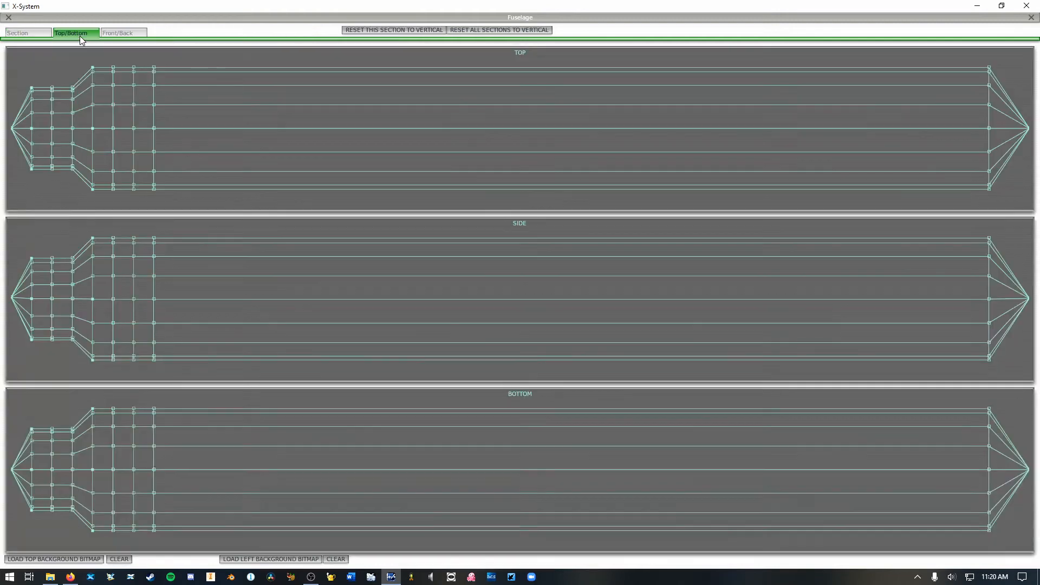
pyautogui.click(22, 34)
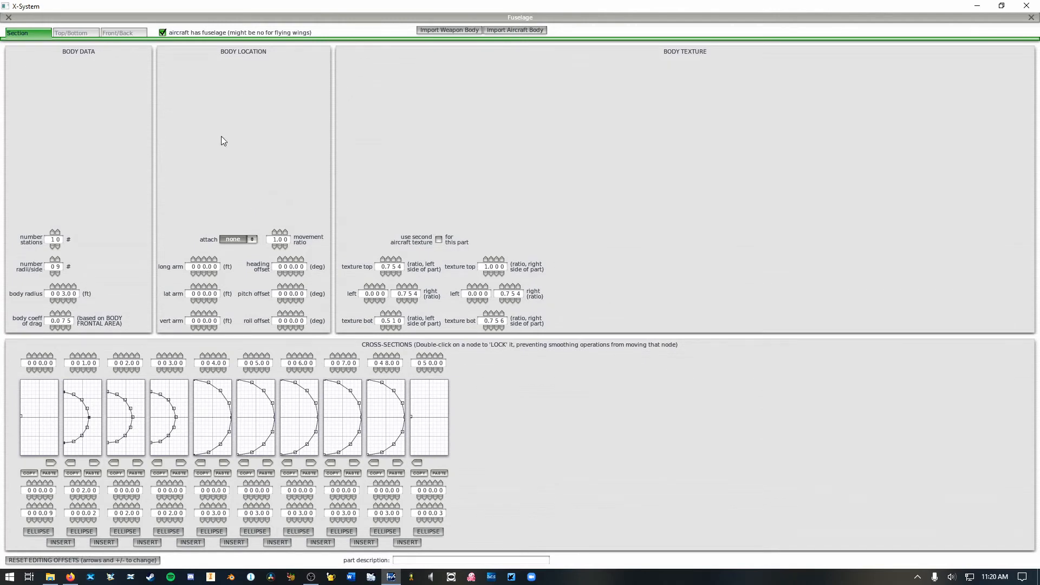
# Move the seventh station to 30.00 ft and the eighth to 37.00 ft, and check their spacing in the Top/Bottom view.
pyautogui.click(84, 35)
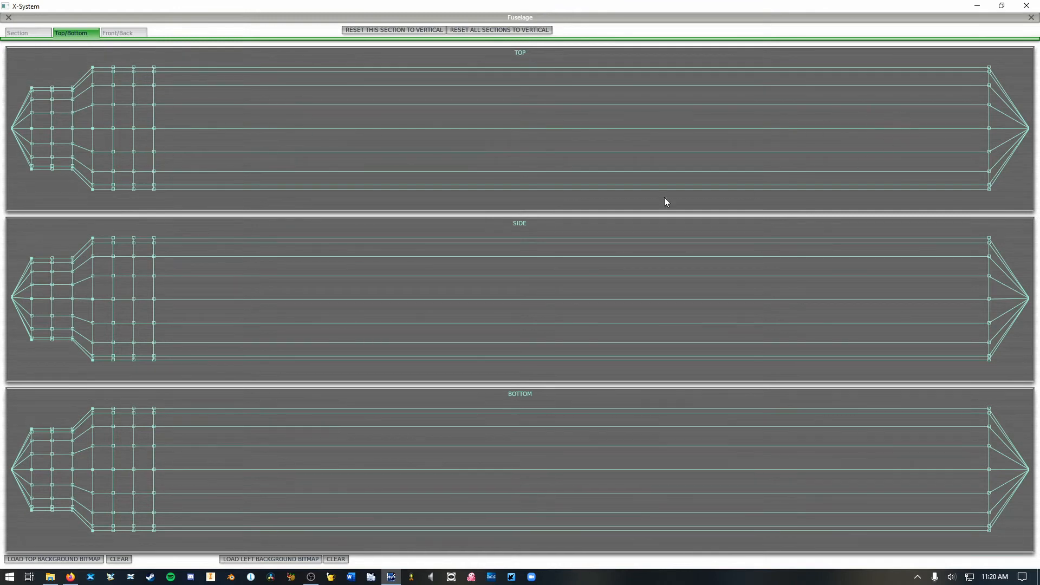
pyautogui.click(38, 34)
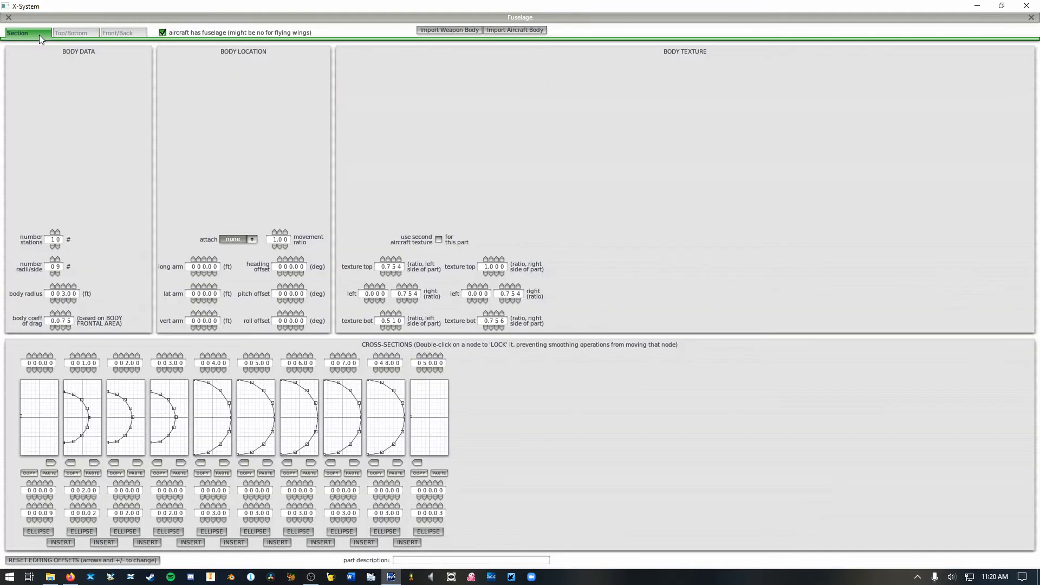
pyautogui.click(64, 33)
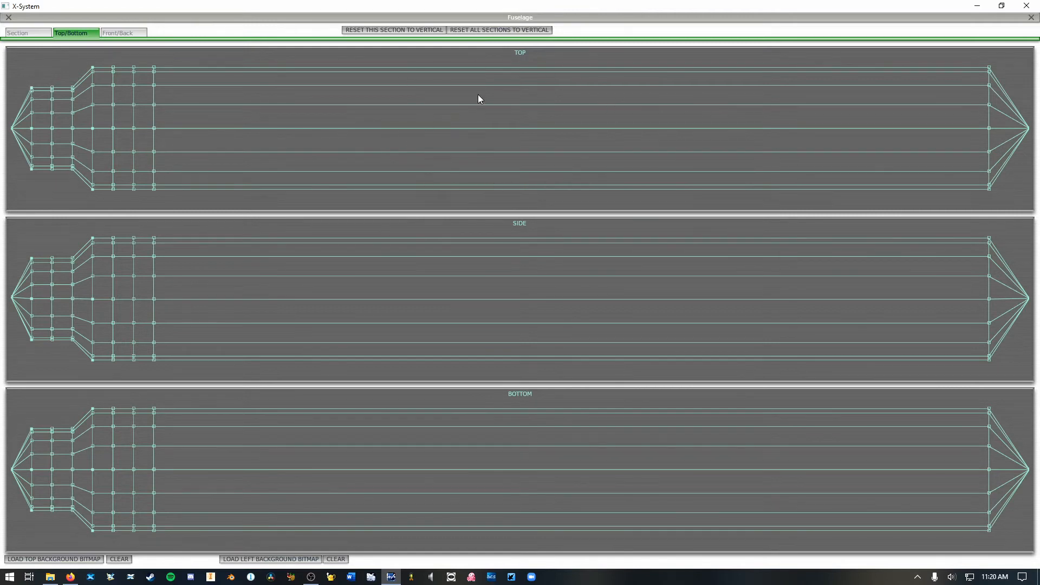
pyautogui.click(34, 33)
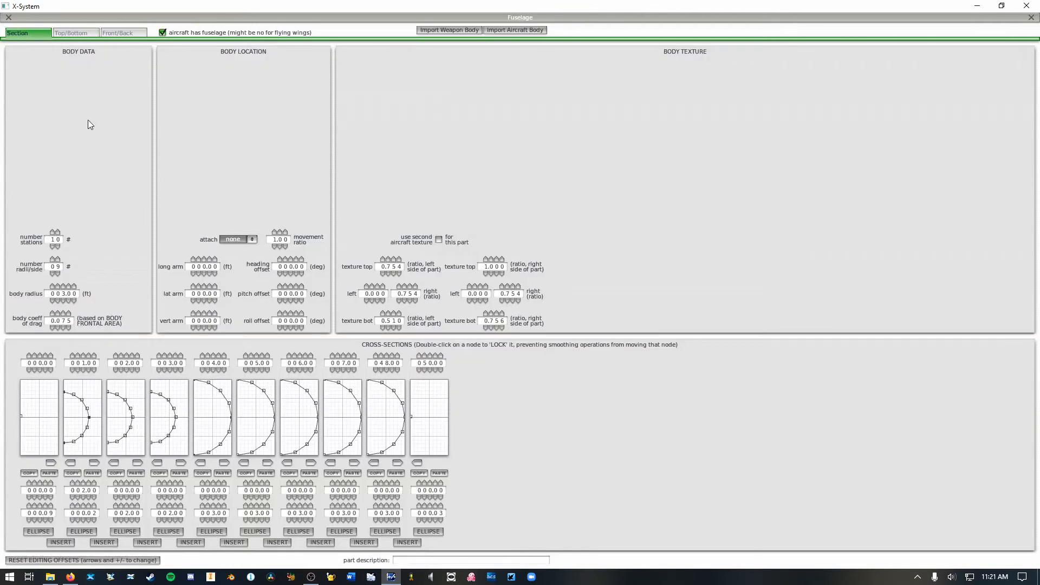
pyautogui.click(336, 356)
pyautogui.click(337, 356)
pyautogui.click(298, 372)
pyautogui.click(76, 33)
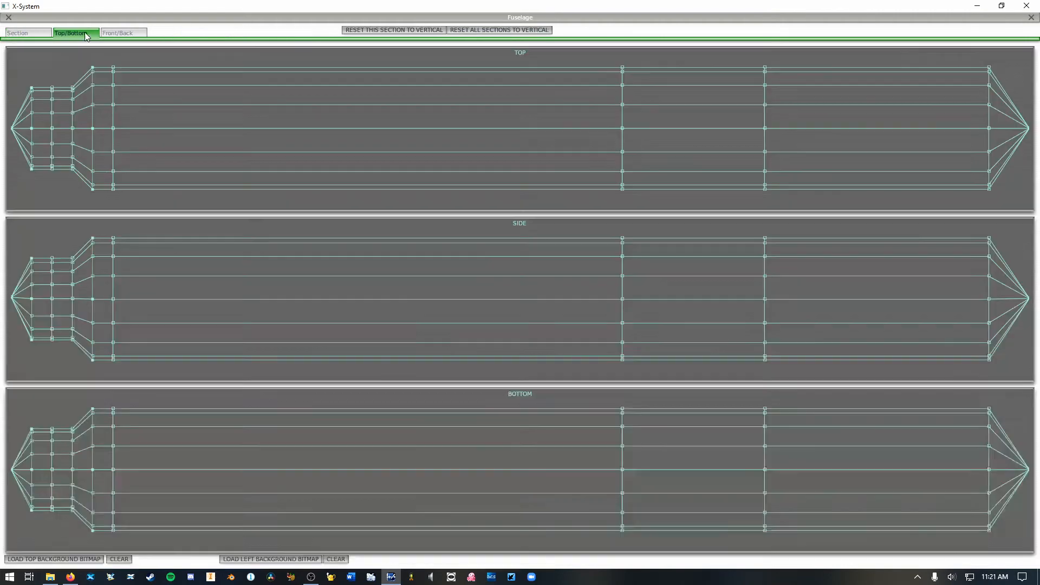
pyautogui.click(25, 34)
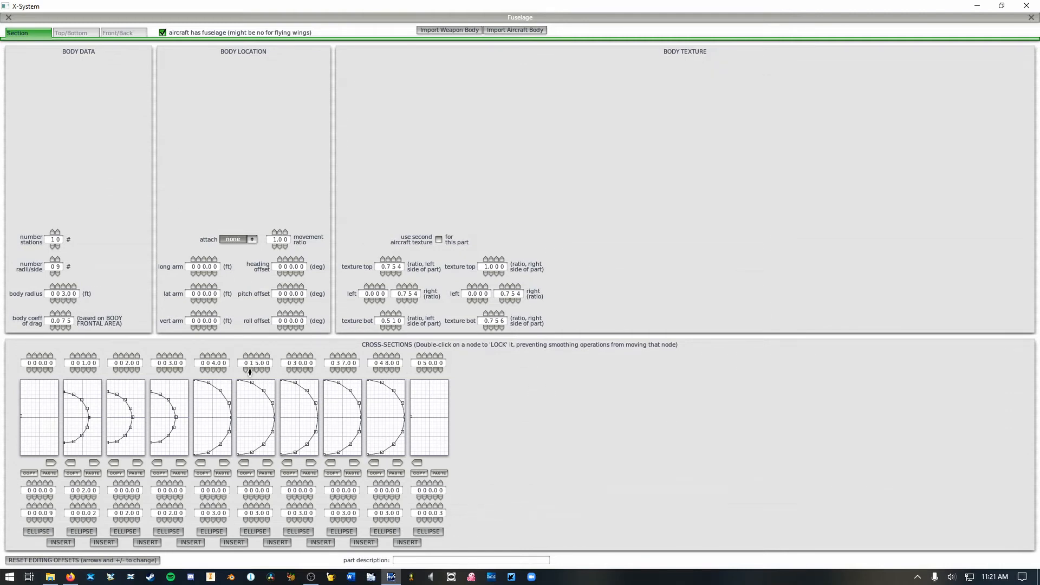
# Set the sixth station's longitudinal position to 15.00 ft and check the Top/Bottom view.
pyautogui.click(255, 371)
pyautogui.click(256, 371)
pyautogui.click(76, 33)
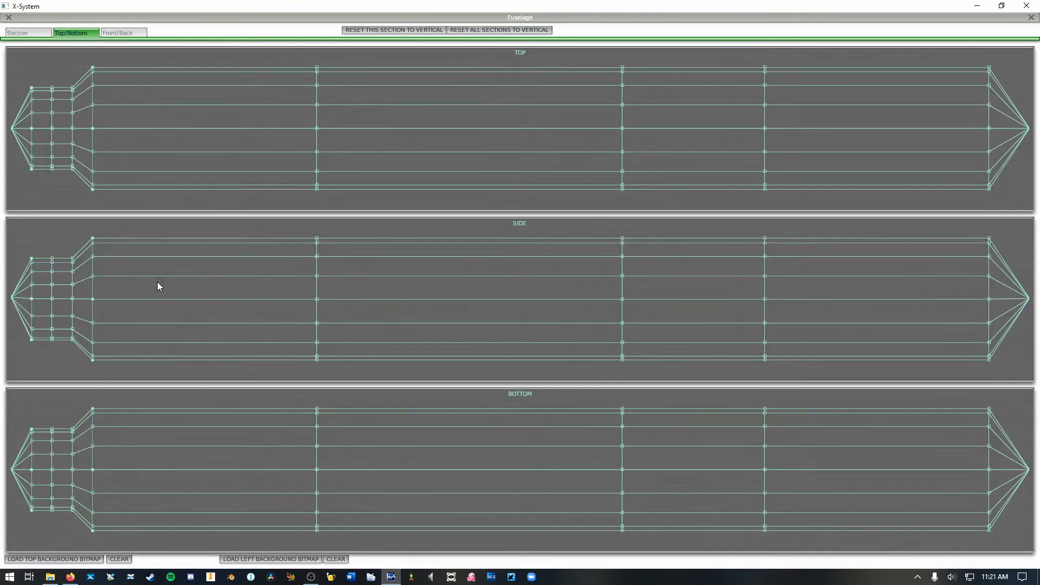
pyautogui.click(44, 34)
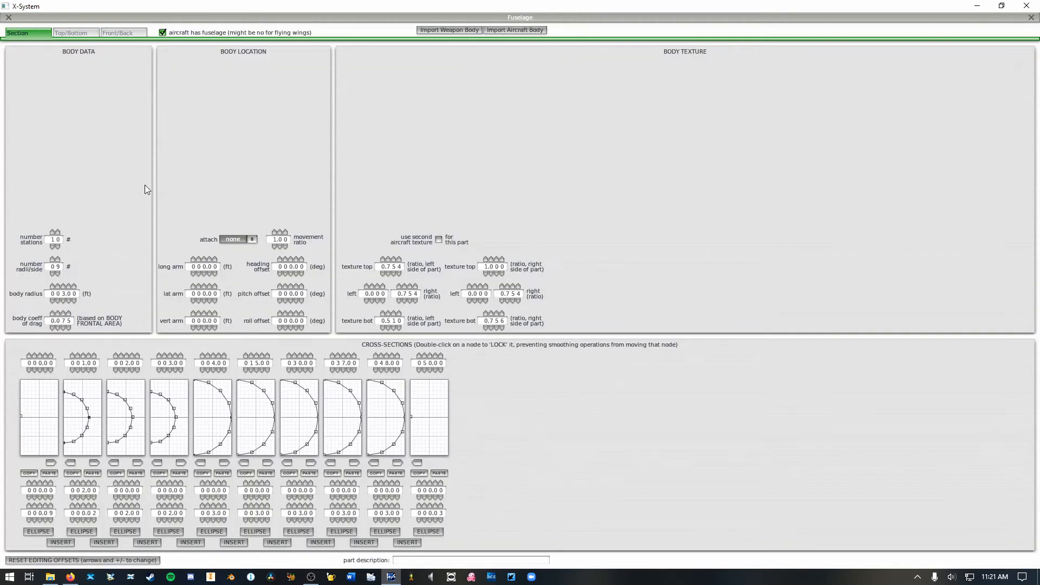
# Move the fifth station to 8.00 ft and the fourth station to 4.00 ft, checking the Top/Bottom view.
pyautogui.click(213, 355)
pyautogui.click(208, 370)
pyautogui.click(208, 370)
pyautogui.click(84, 35)
pyautogui.click(28, 34)
# Copy the fifth cross-section's shape onto the fourth and lower the fourth's top node to 2.50 ft.
pyautogui.click(202, 473)
pyautogui.click(178, 473)
pyautogui.click(180, 422)
pyautogui.click(153, 453)
pyautogui.click(175, 520)
pyautogui.click(175, 520)
pyautogui.click(175, 520)
pyautogui.click(175, 520)
pyautogui.click(175, 520)
pyautogui.click(175, 506)
pyautogui.click(175, 505)
pyautogui.click(175, 506)
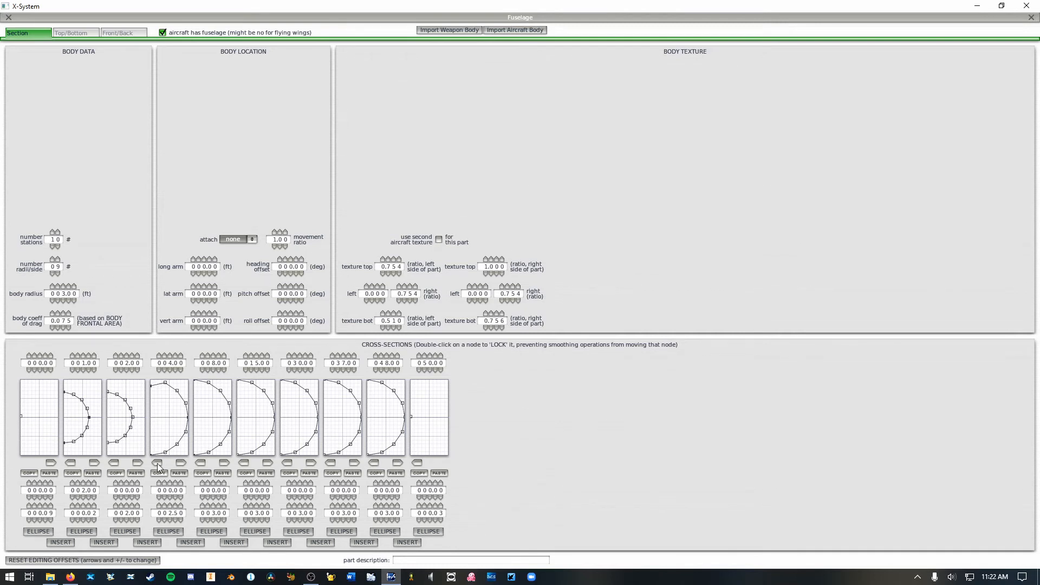
# Pull the fourth cross-section's outermost side node inward from 3.00 ft.
pyautogui.click(186, 418)
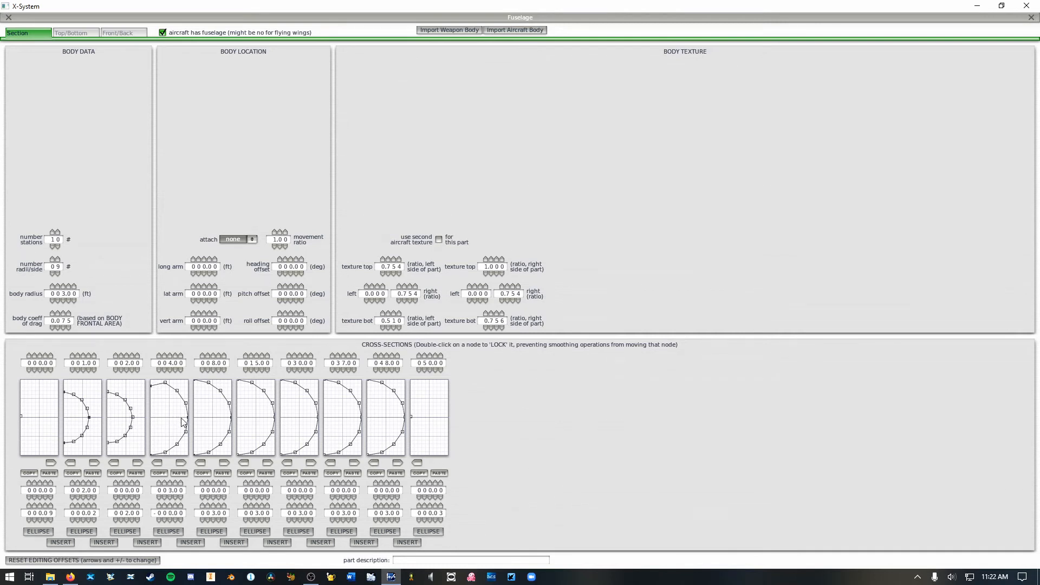
pyautogui.click(175, 498)
pyautogui.click(174, 497)
pyautogui.click(174, 497)
pyautogui.click(175, 499)
# Raise the fourth cross-section's bottom node to -2.60 ft, reshape it as an ellipse and check the Top/Bottom view.
pyautogui.click(152, 454)
pyautogui.click(174, 506)
pyautogui.click(173, 506)
pyautogui.click(173, 506)
pyautogui.click(173, 506)
pyautogui.click(171, 532)
pyautogui.click(79, 33)
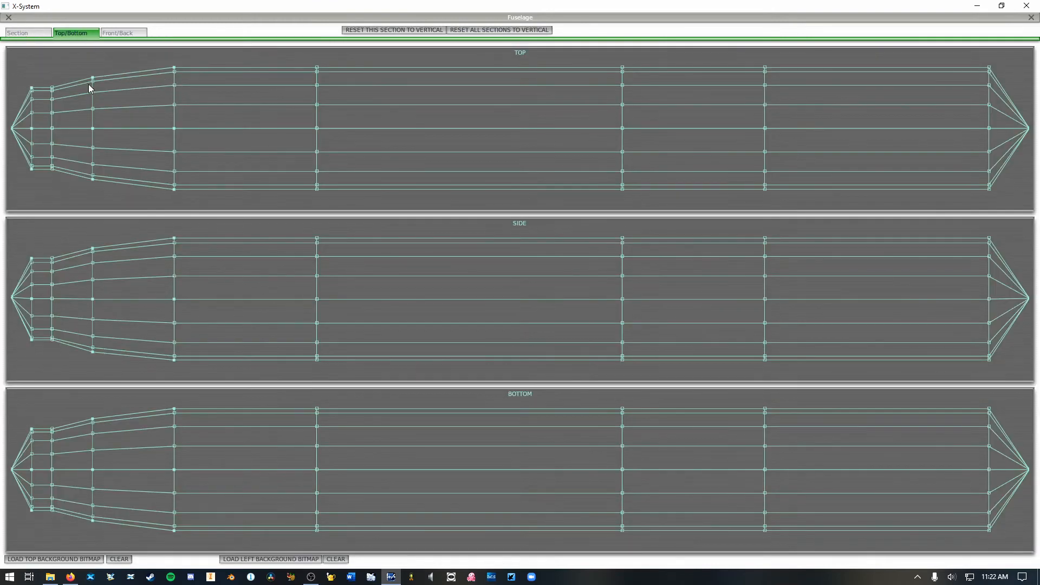
pyautogui.click(32, 33)
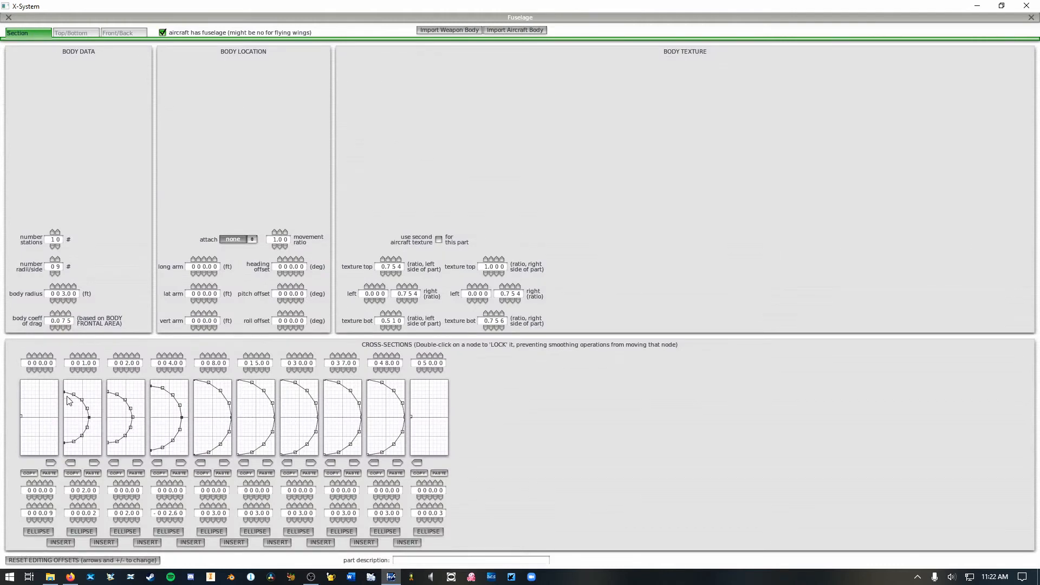
# Lower the second cross-section's top node and pull its outermost side node inward.
pyautogui.click(89, 522)
pyautogui.click(89, 521)
pyautogui.click(89, 521)
pyautogui.click(89, 522)
pyautogui.click(89, 522)
pyautogui.click(88, 506)
pyautogui.click(88, 417)
pyautogui.click(88, 496)
pyautogui.click(89, 497)
pyautogui.click(89, 497)
pyautogui.click(88, 496)
pyautogui.click(89, 496)
# Raise the second cross-section's bottom node to -1.50 ft, reshape it as an ellipse and check the Top/Bottom view.
pyautogui.click(65, 441)
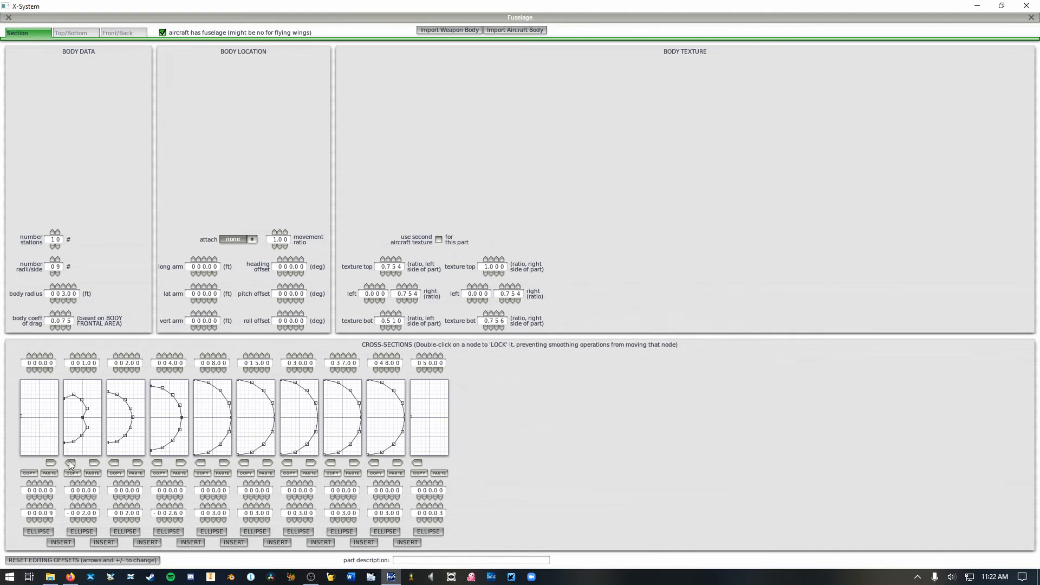
pyautogui.click(89, 505)
pyautogui.click(88, 506)
pyautogui.click(89, 506)
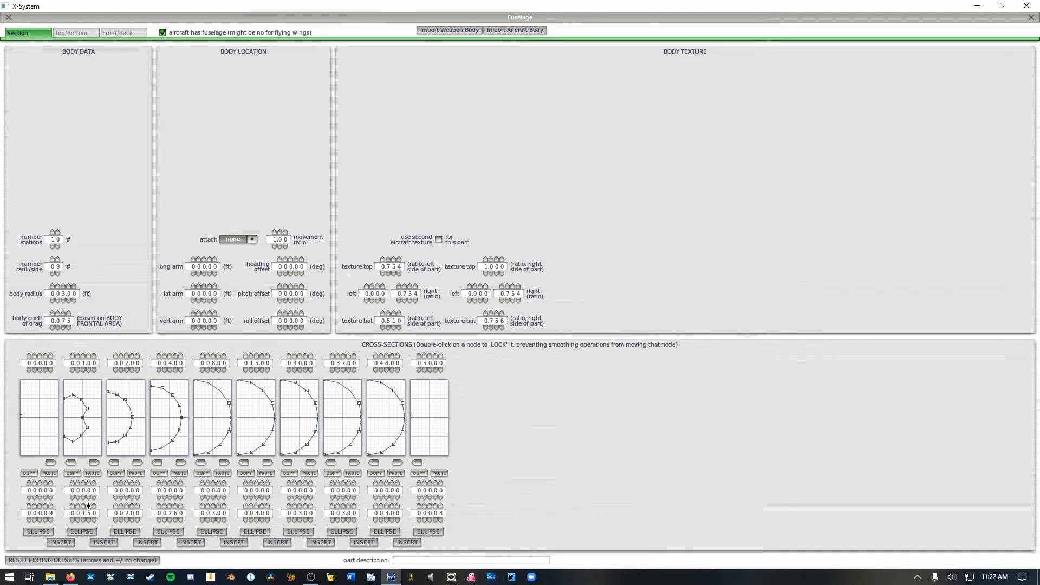
pyautogui.click(82, 532)
pyautogui.click(67, 35)
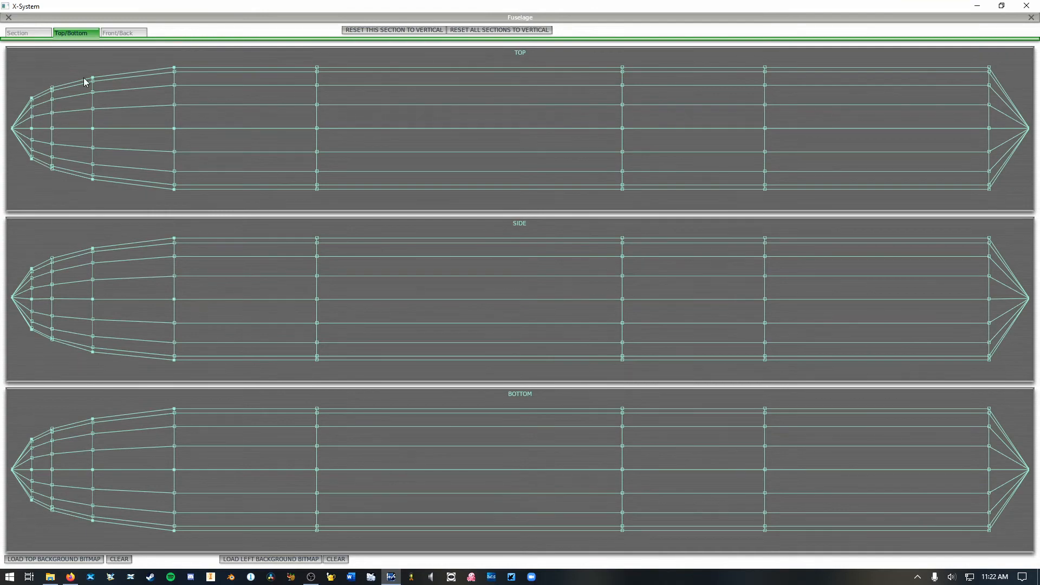
# Set the sixth station's longitudinal position to 17.00 ft and check the Top/Bottom view.
pyautogui.click(32, 33)
pyautogui.click(76, 34)
pyautogui.click(47, 33)
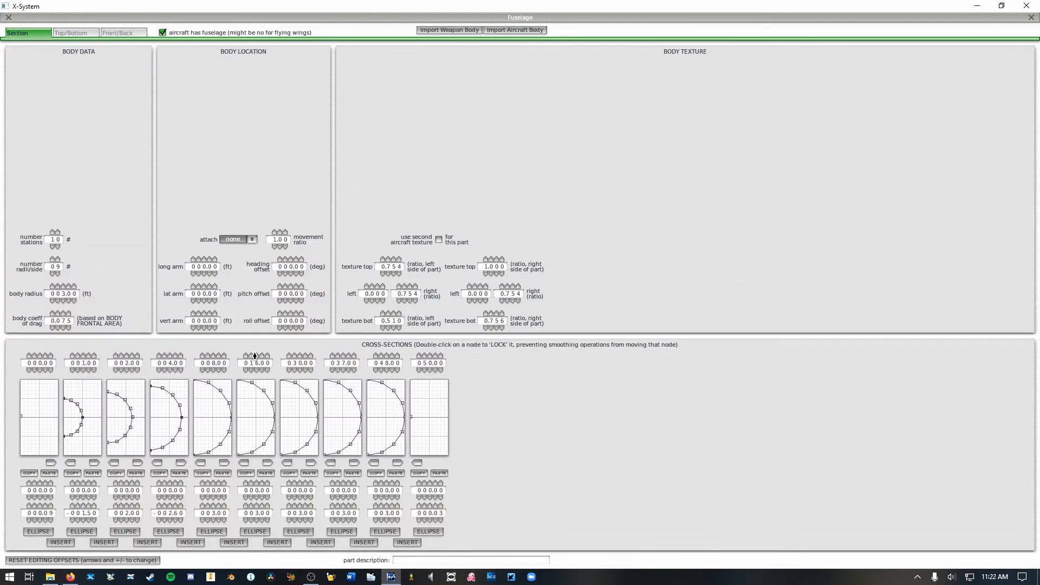
pyautogui.click(76, 34)
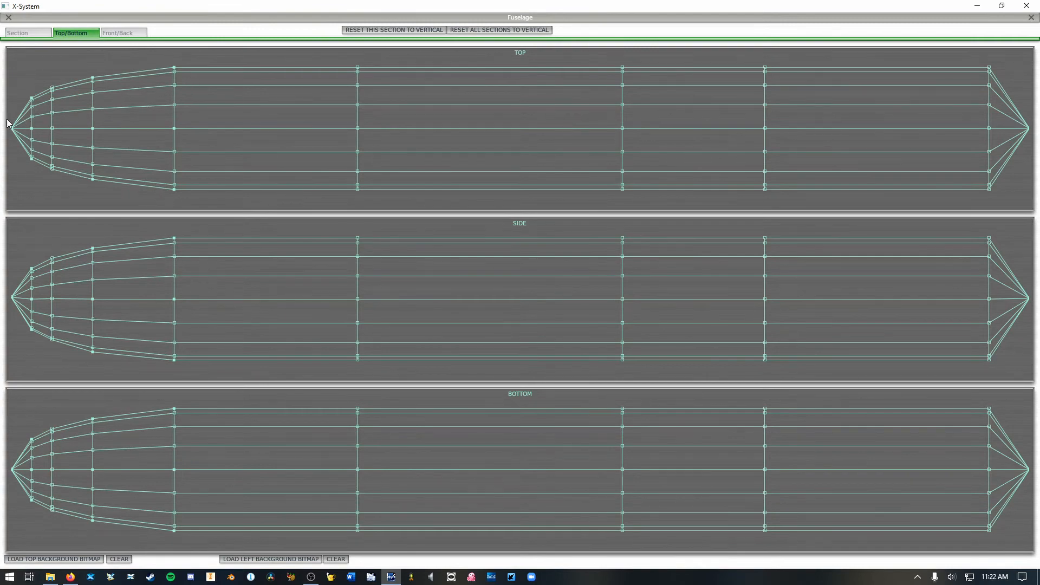
pyautogui.click(42, 34)
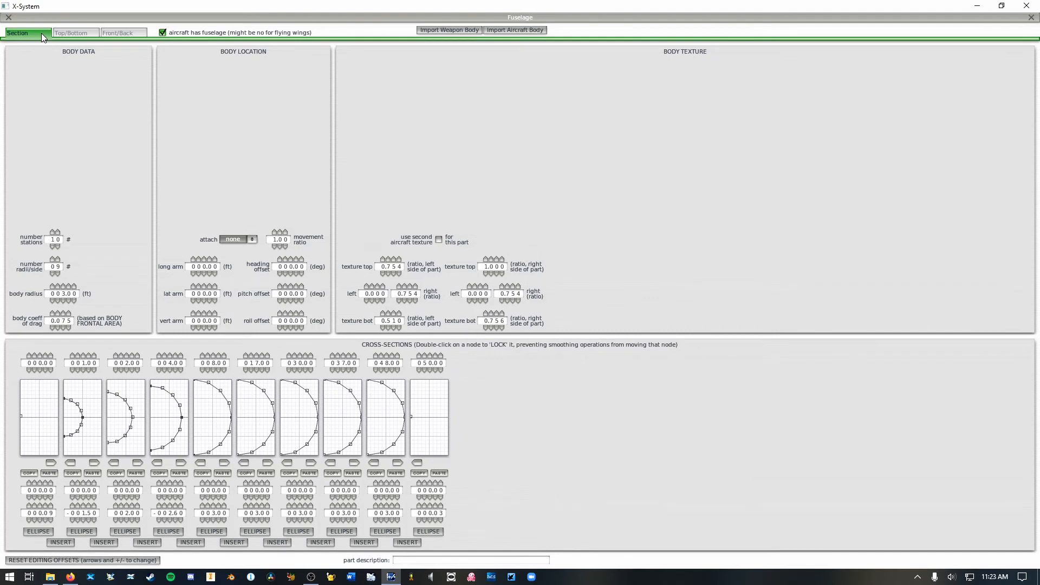
# Set the fifth station's longitudinal position to 13.00 ft and check the Top/Bottom view.
pyautogui.click(213, 355)
pyautogui.click(76, 33)
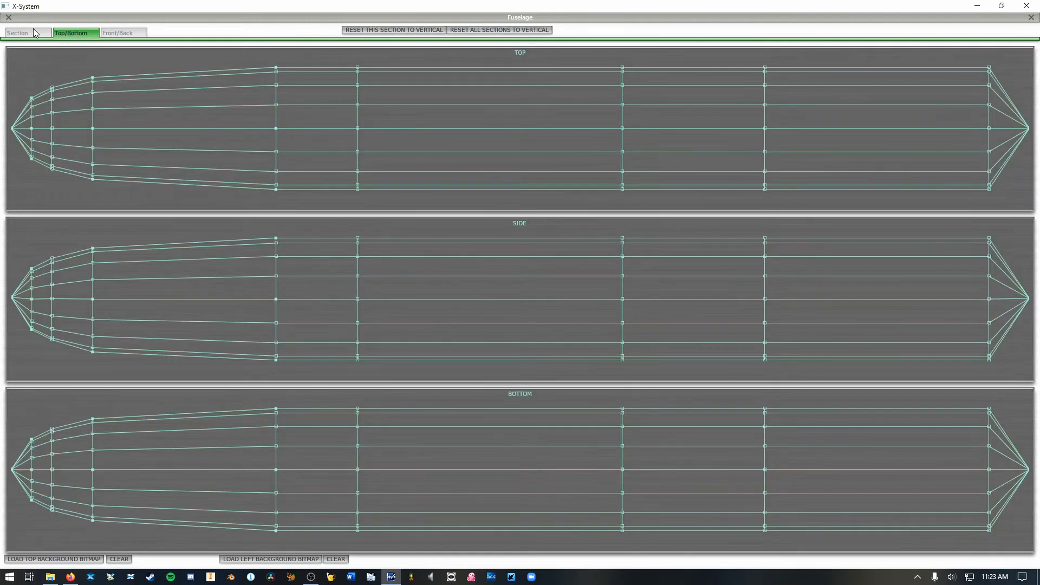
pyautogui.click(34, 30)
# Set the fourth station's longitudinal position to 10.00 ft and check the Top/Bottom view.
pyautogui.click(167, 355)
pyautogui.click(167, 355)
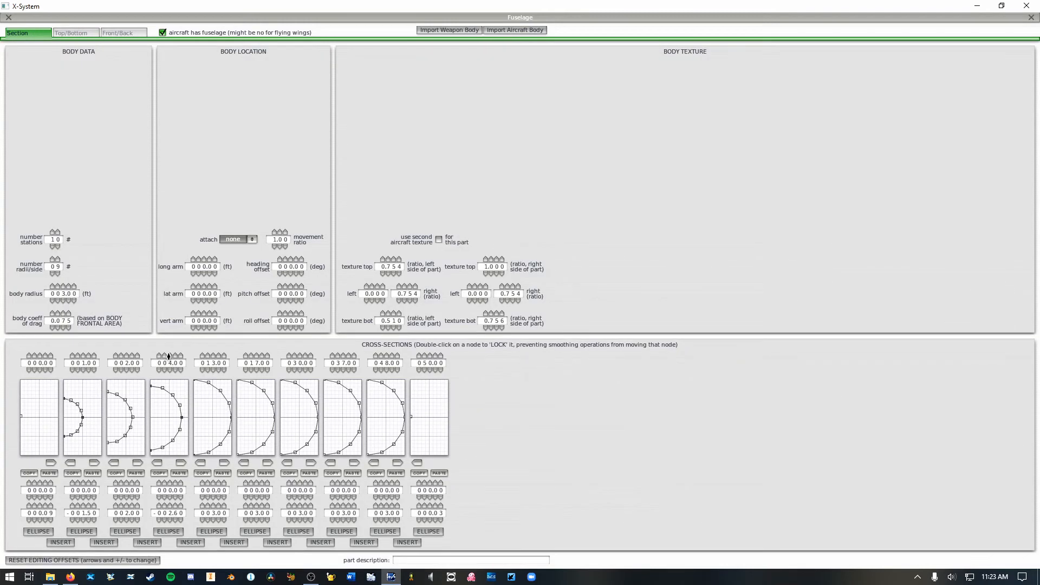
pyautogui.click(168, 355)
pyautogui.click(167, 355)
pyautogui.click(168, 356)
pyautogui.click(75, 33)
pyautogui.click(25, 34)
# Set the third station's longitudinal position to 7.00 ft and check the Top/Bottom view.
pyautogui.click(122, 369)
pyautogui.click(125, 356)
pyautogui.click(125, 356)
pyautogui.click(125, 356)
pyautogui.click(73, 33)
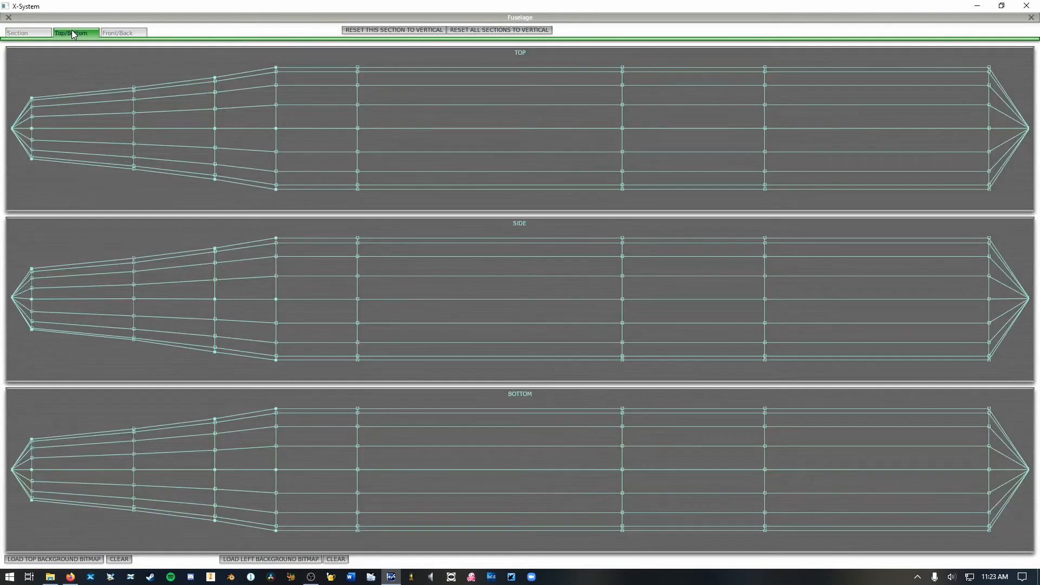
pyautogui.click(25, 33)
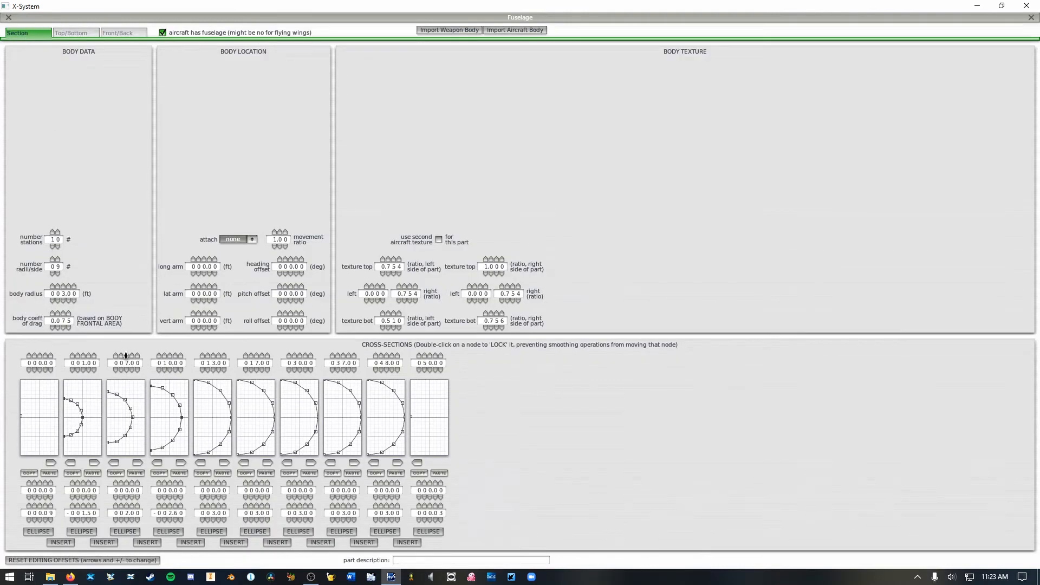
pyautogui.click(76, 33)
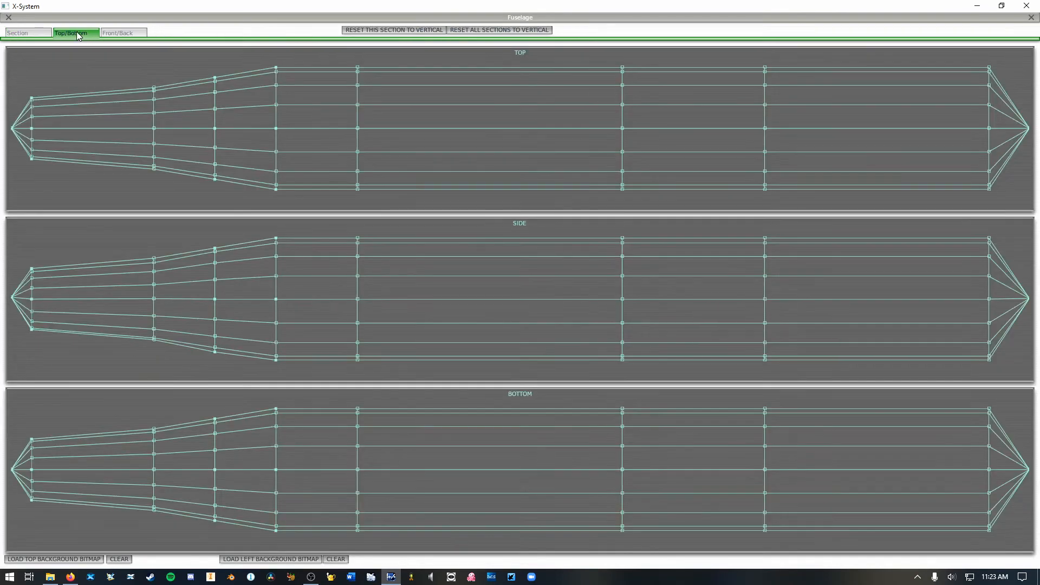
pyautogui.click(16, 34)
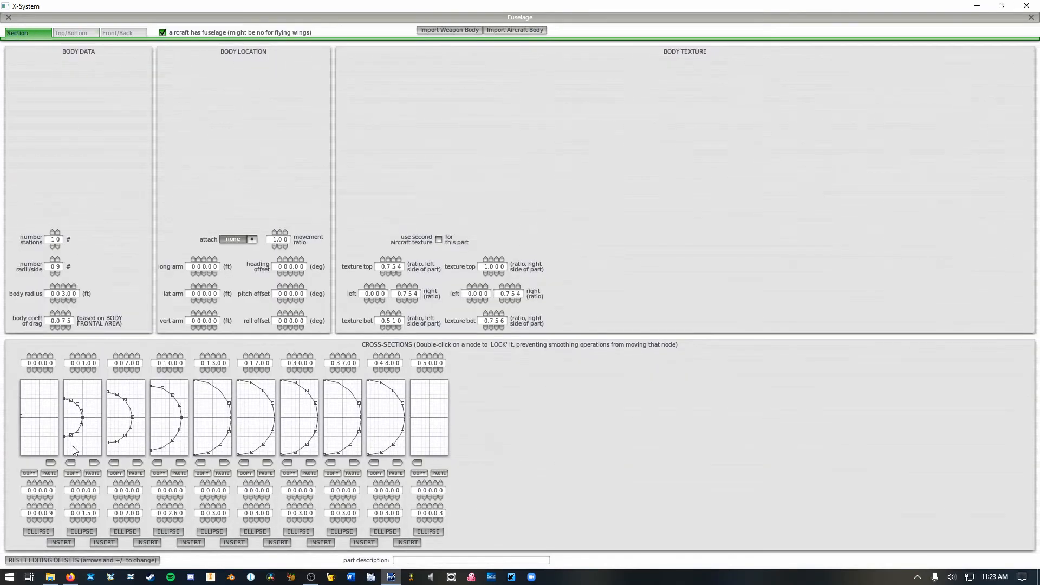
# Shrink the second cross-section's nodes to a vertical radius of about 1 ft, reshape it as an ellipse and check the nose profile.
pyautogui.moveTo(70, 444); pyautogui.dragTo(70, 440)
pyautogui.click(83, 418)
pyautogui.moveTo(83, 418); pyautogui.dragTo(64, 408)
pyautogui.click(83, 532)
pyautogui.click(77, 37)
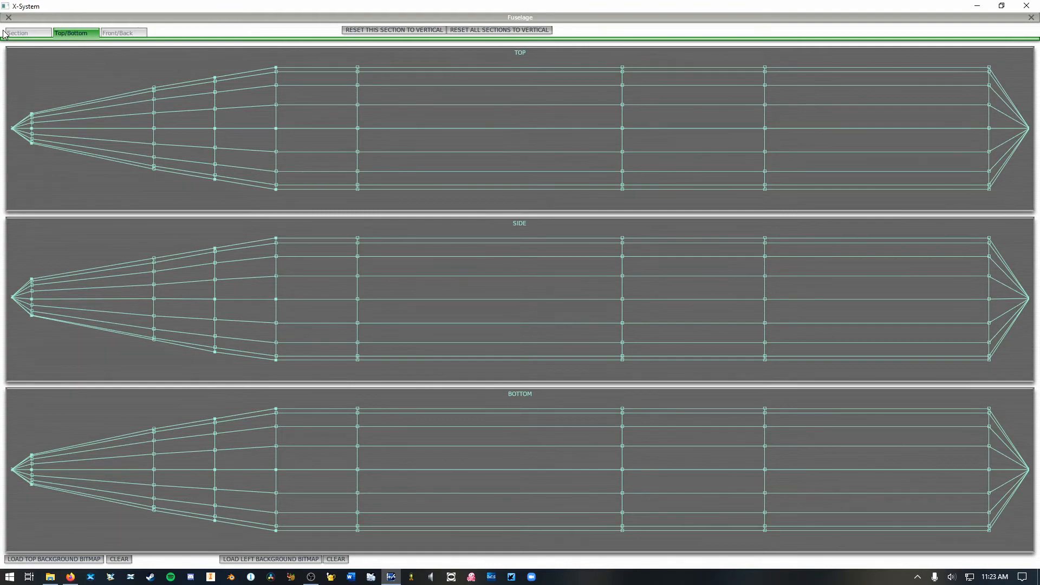
pyautogui.click(31, 36)
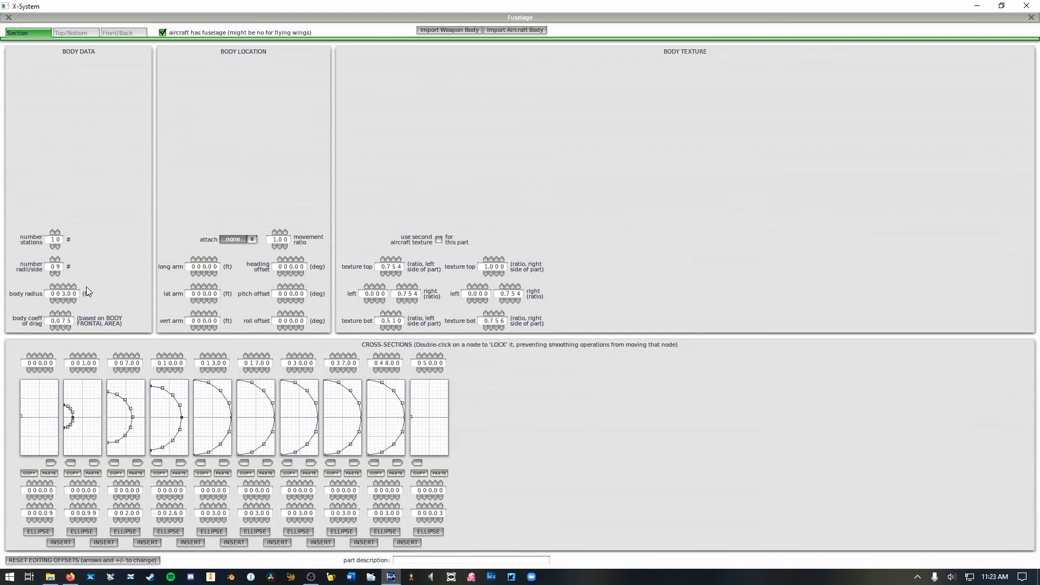
# Set the second station's longitudinal position to 2.00 ft, checking its spacing in the Top/Bottom view.
pyautogui.click(83, 356)
pyautogui.click(69, 32)
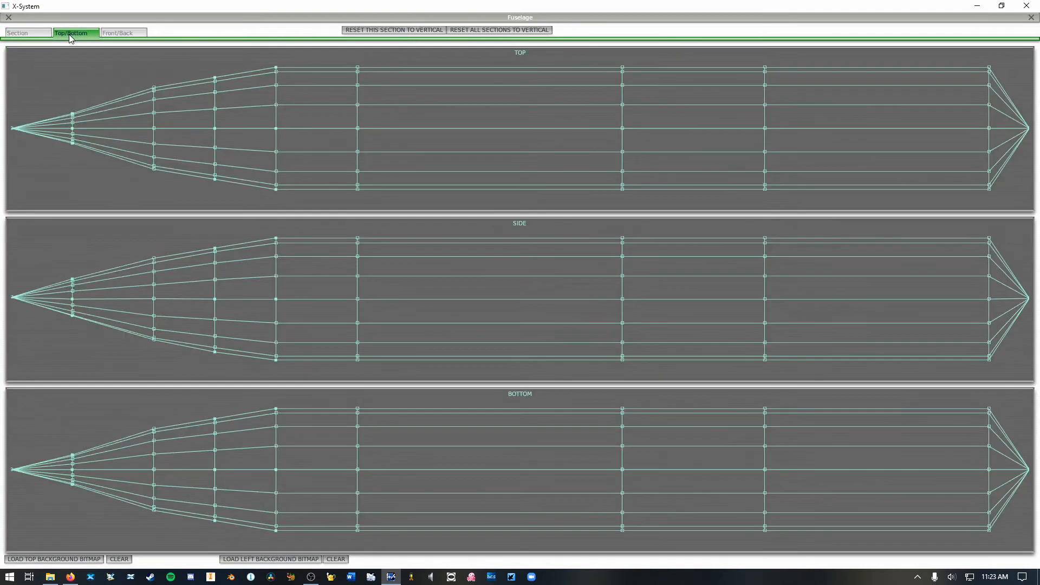
pyautogui.click(25, 35)
pyautogui.click(80, 370)
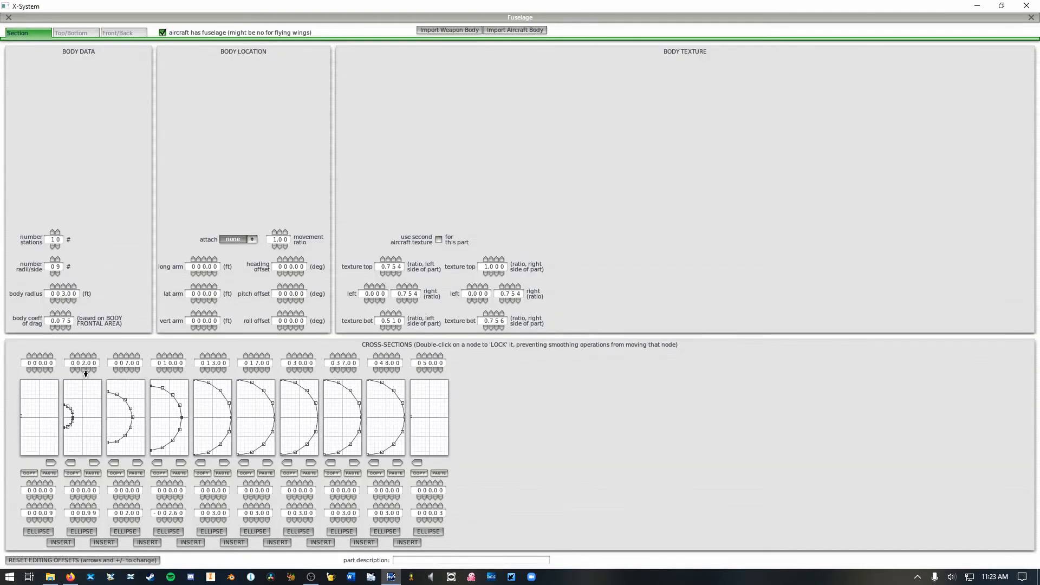
# Widen the second cross-section's side node to 0.94 ft, reshape it as an ellipse and check the Top/Bottom view.
pyautogui.click(76, 418)
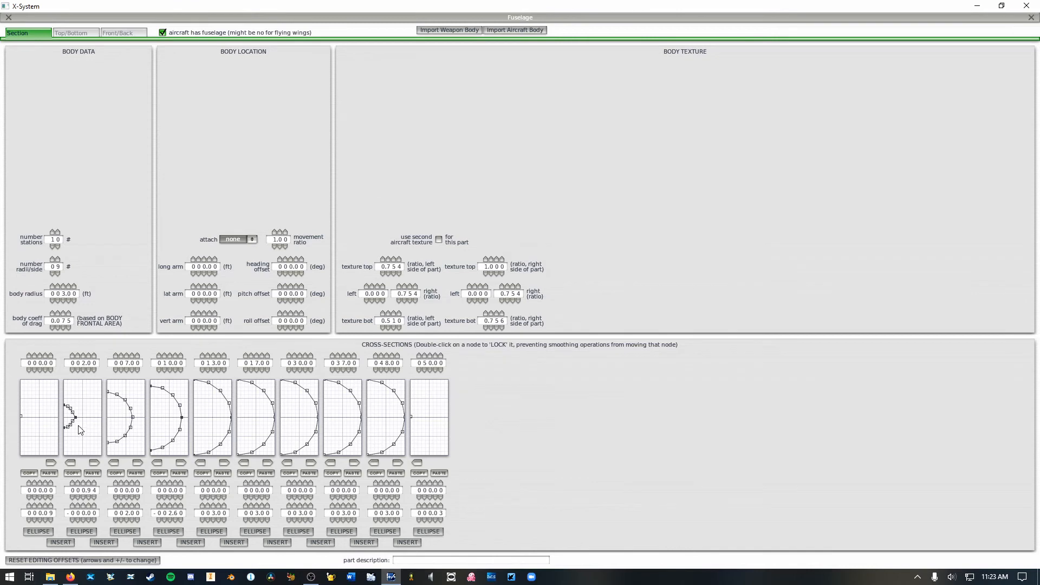
pyautogui.click(86, 534)
pyautogui.click(74, 33)
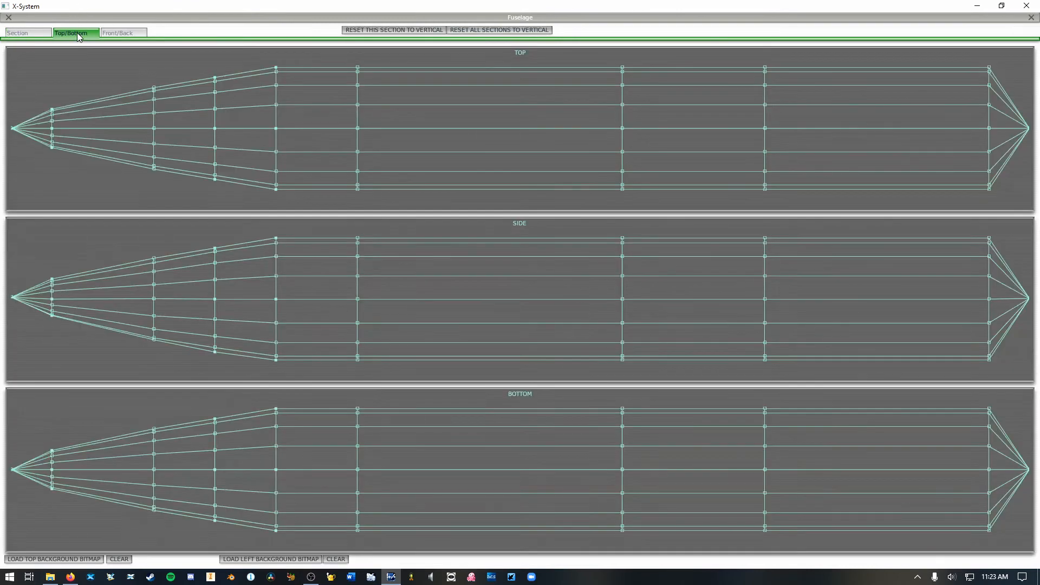
pyautogui.click(13, 35)
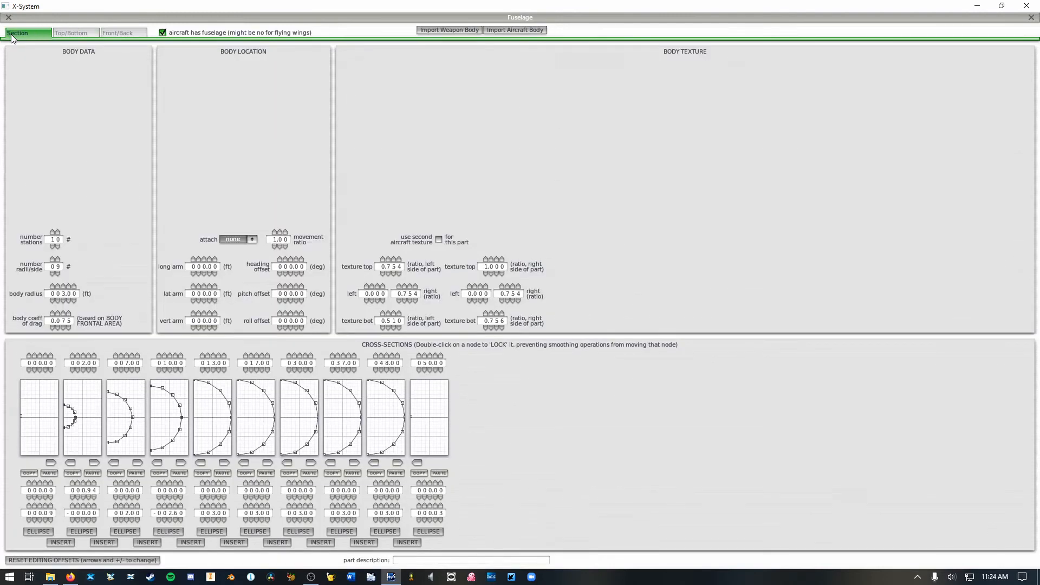
# Set the fourth station's longitudinal position to 9.00 ft and check the Top/Bottom view.
pyautogui.click(56, 35)
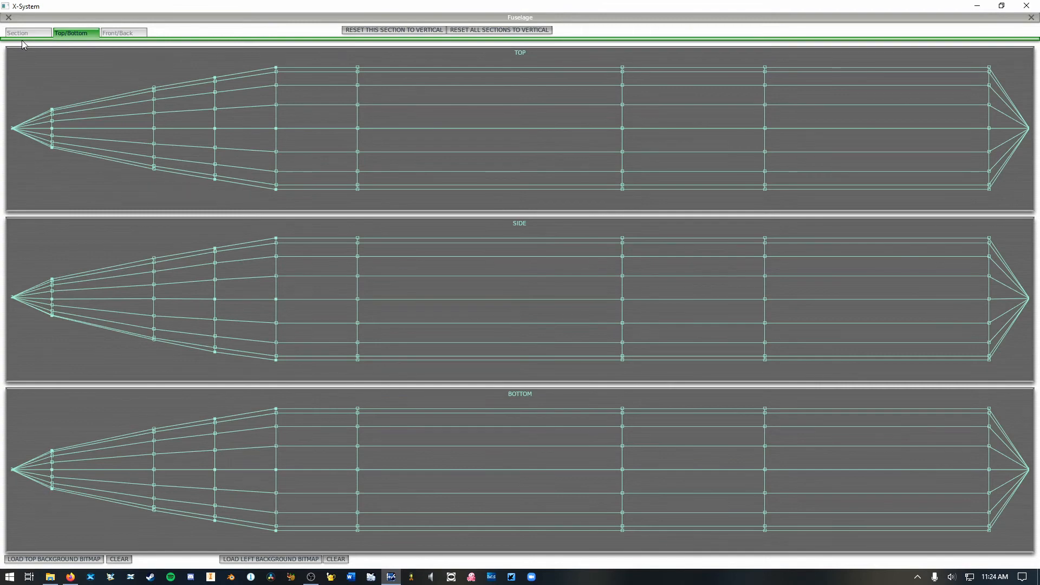
pyautogui.click(21, 39)
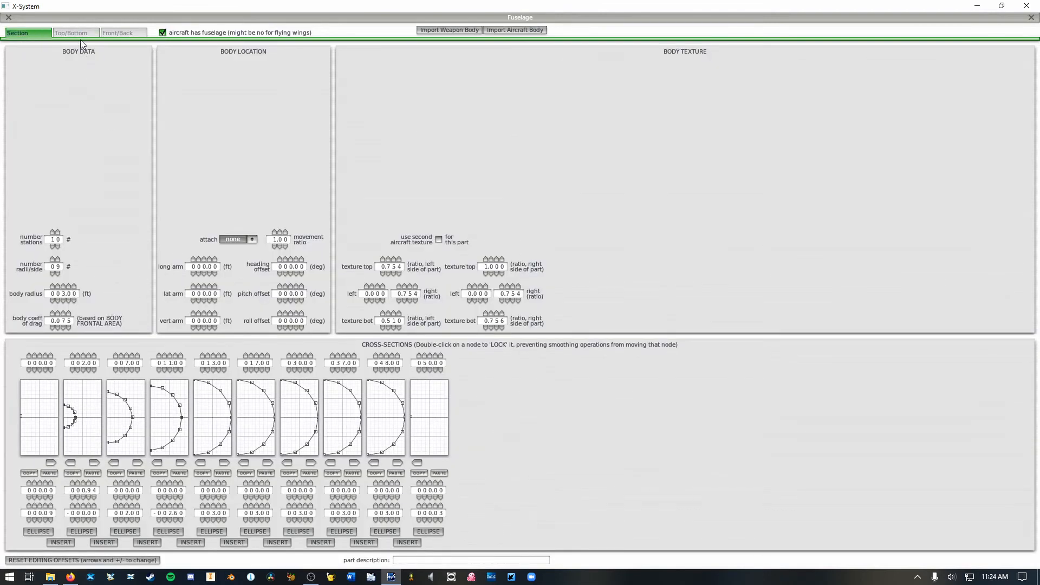
pyautogui.click(79, 34)
pyautogui.click(45, 39)
pyautogui.click(73, 32)
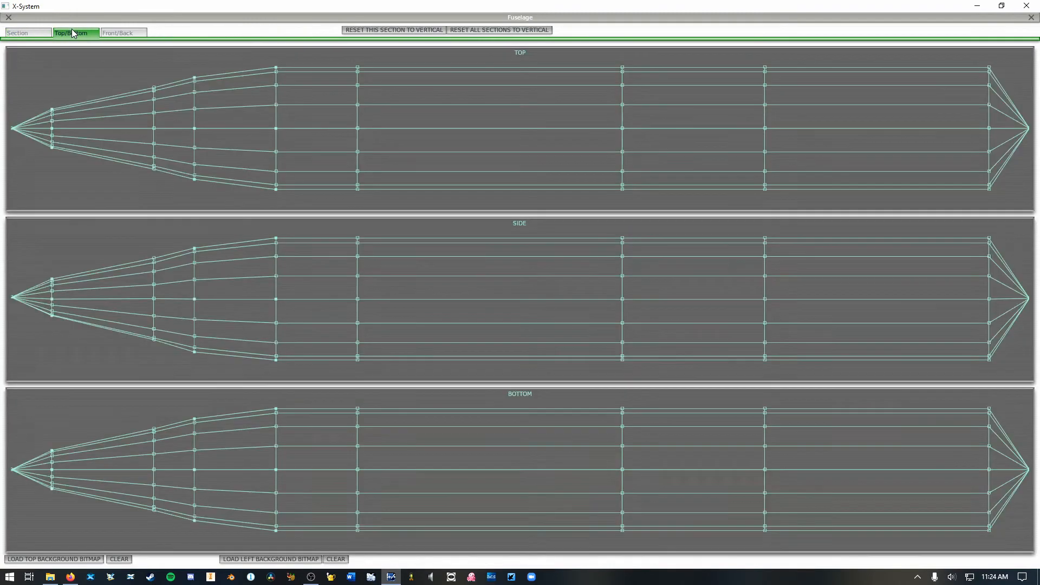
pyautogui.click(17, 33)
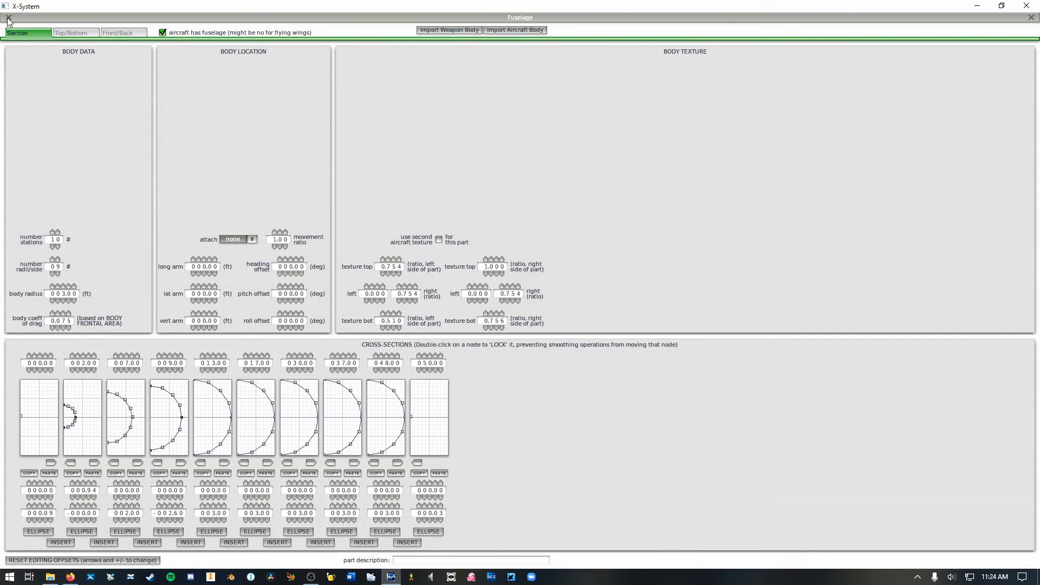
# Leave the Fuselage editor to inspect the aircraft's wireframe model, and reopen the editor.
pyautogui.click(8, 19)
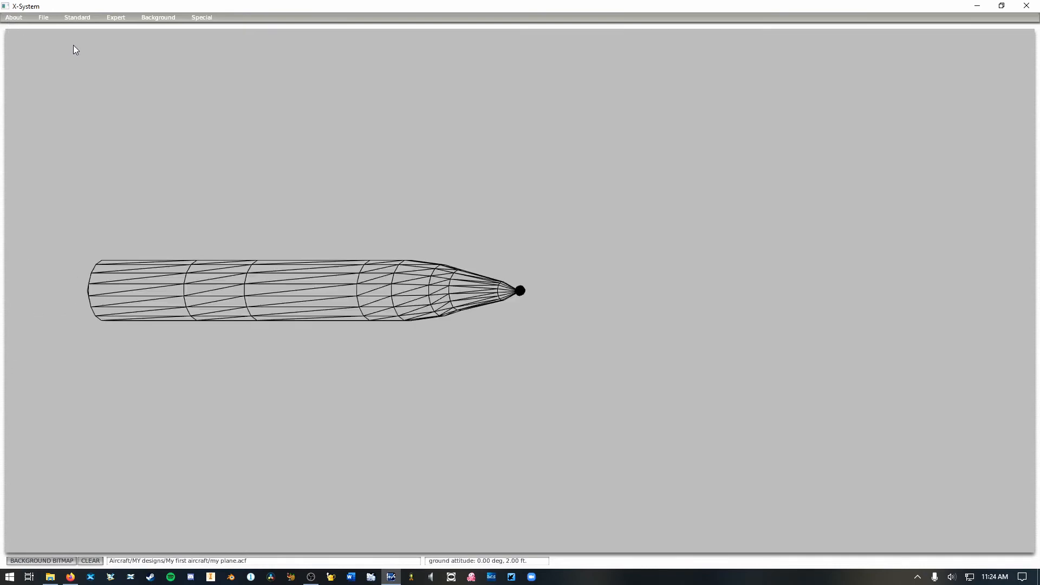
pyautogui.click(76, 17)
pyautogui.click(87, 89)
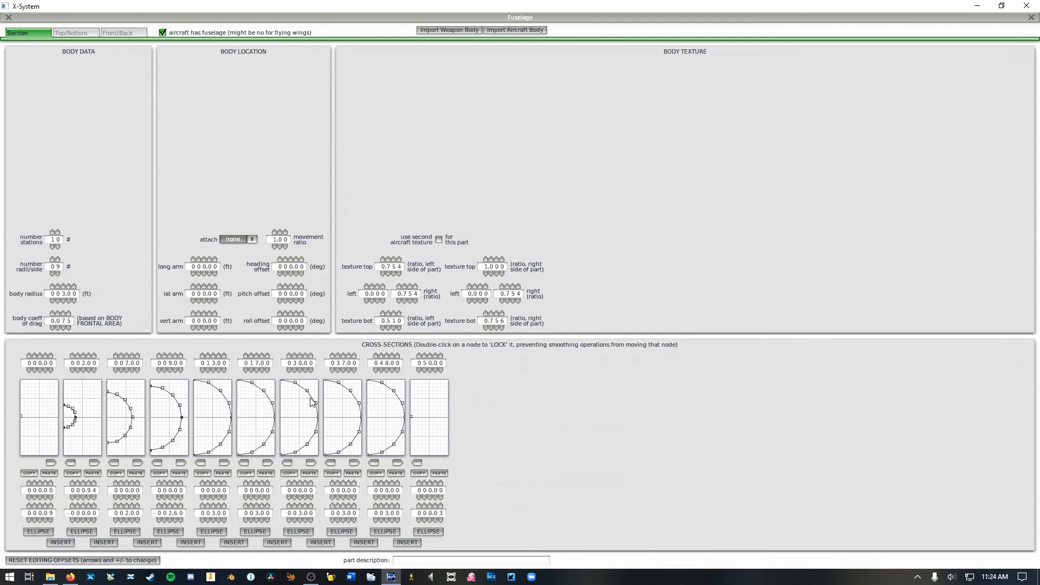
# Insert a station between the sixth and seventh, position it at 20.00 ft, and return to the aircraft model view.
pyautogui.click(277, 542)
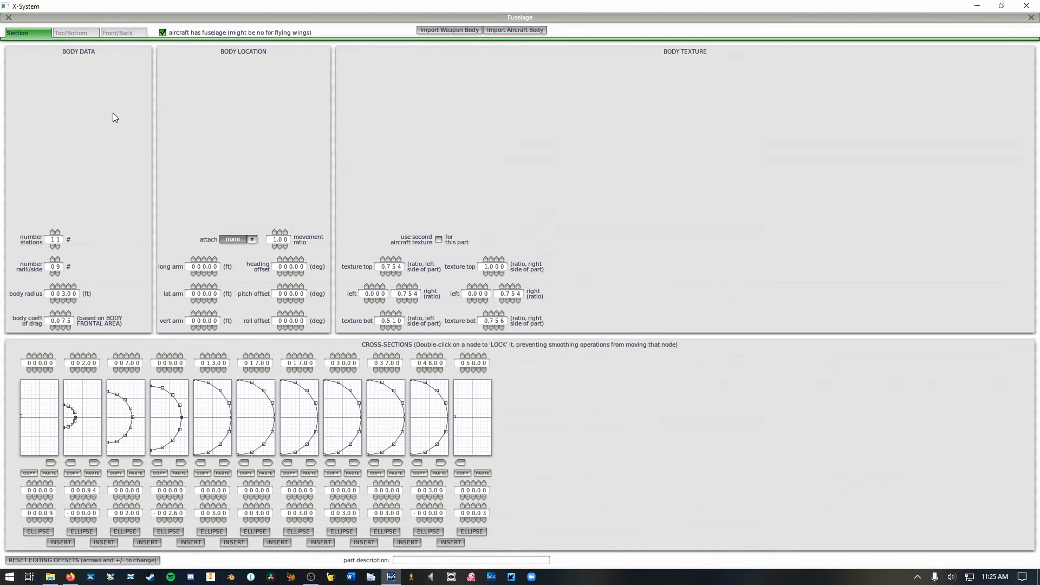
pyautogui.click(80, 33)
pyautogui.click(21, 34)
pyautogui.click(61, 33)
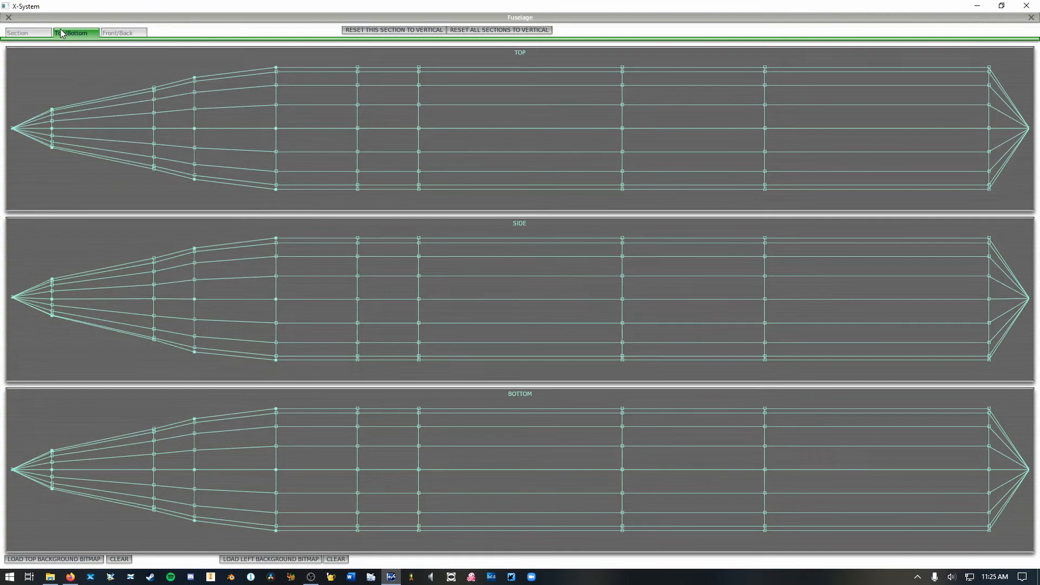
pyautogui.click(30, 32)
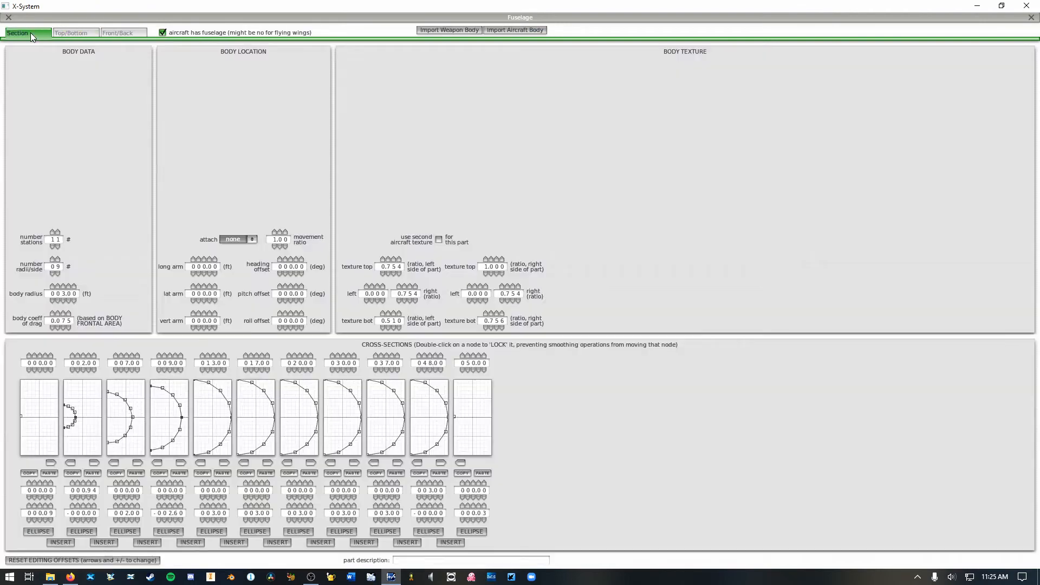
pyautogui.click(8, 18)
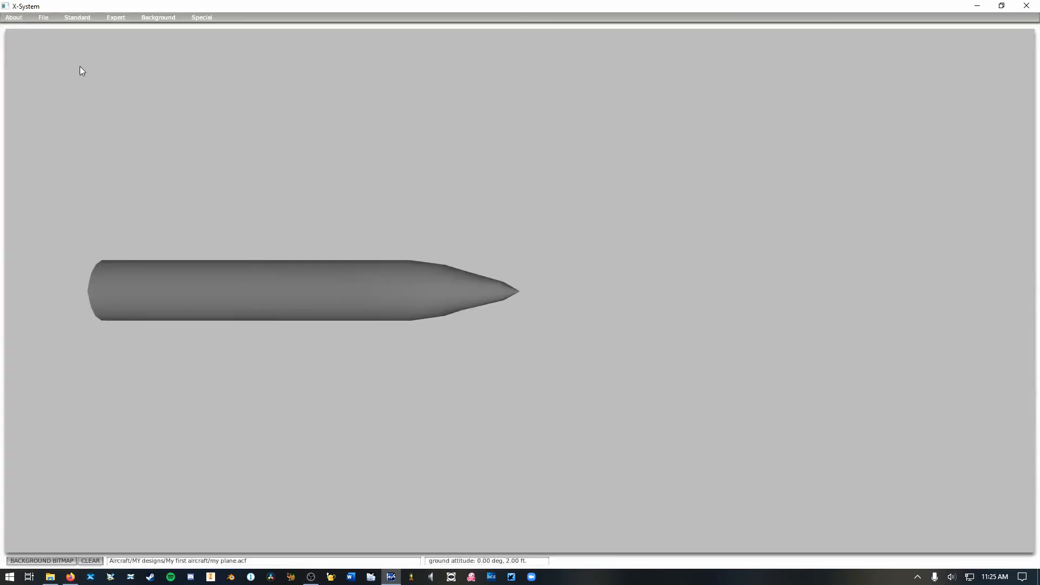
# Inspect the fuselage from several angles, alternating between the wireframe and shaded displays.
pyautogui.press('Right')
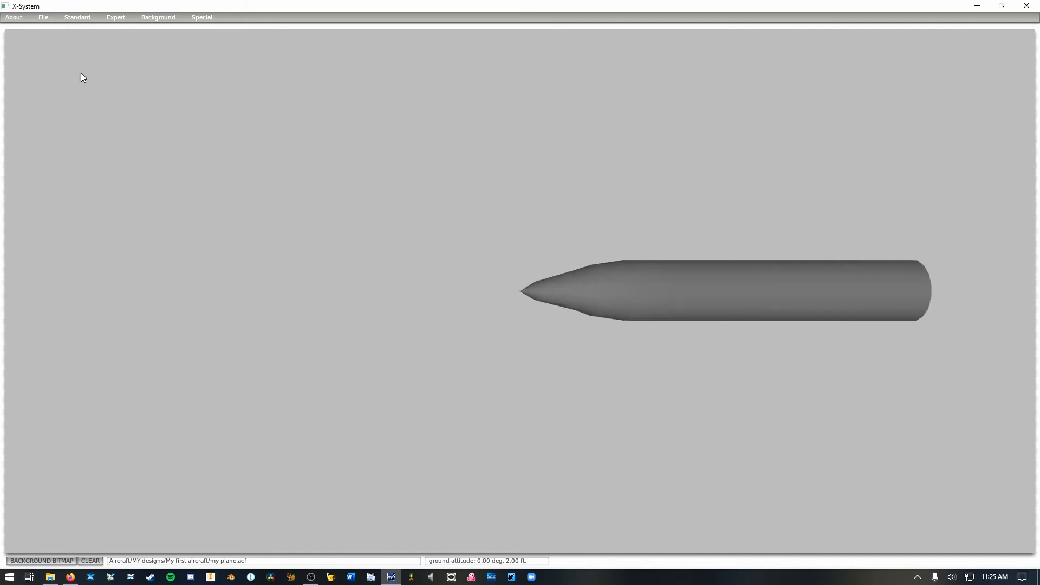
pyautogui.press('Right')
pyautogui.press('space')
pyautogui.press('Left')
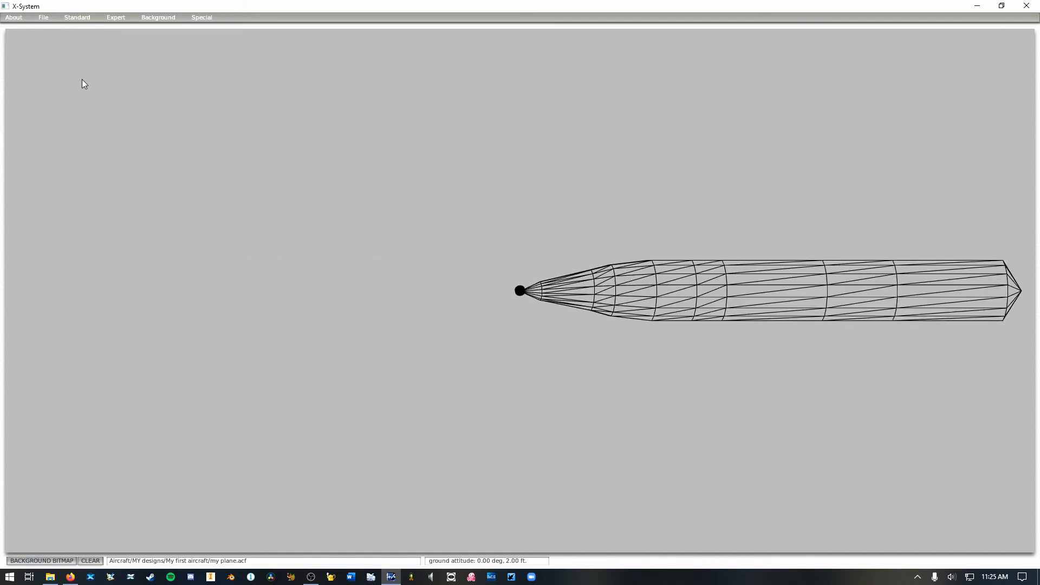
pyautogui.press('Right')
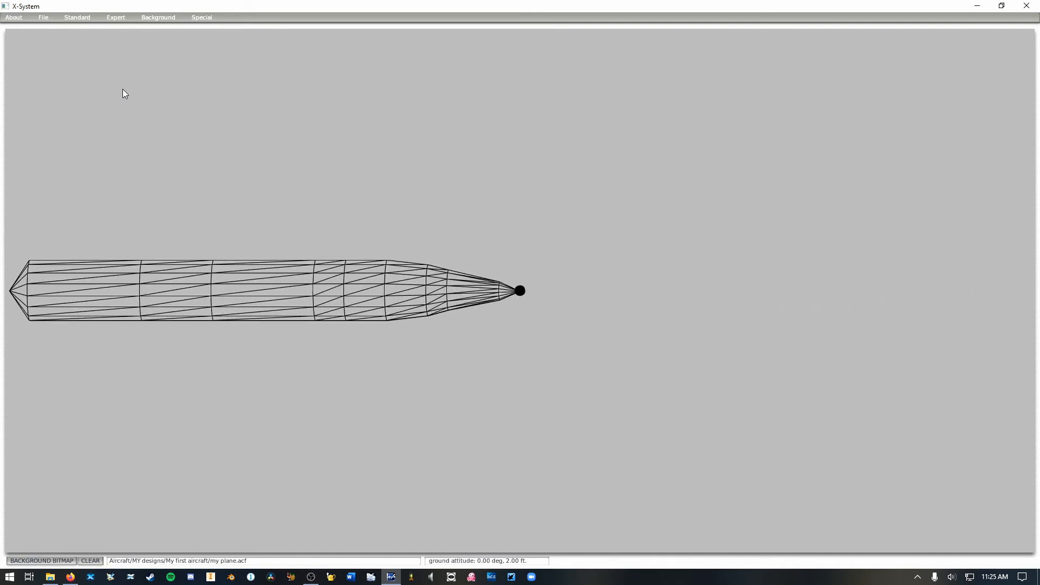
pyautogui.press('Right')
pyautogui.press('space')
pyautogui.press('Right')
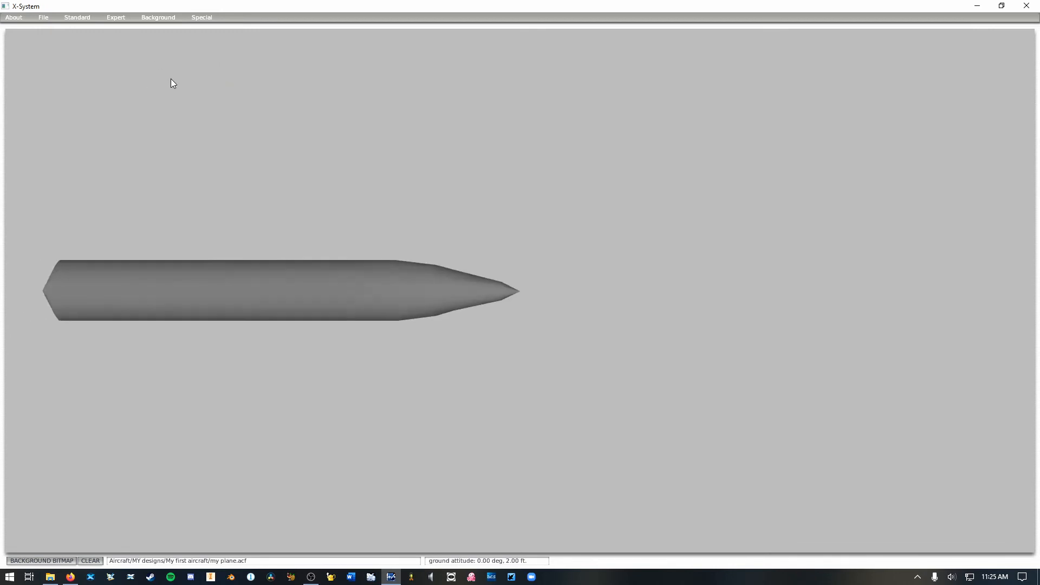
pyautogui.press('space')
pyautogui.press('Right')
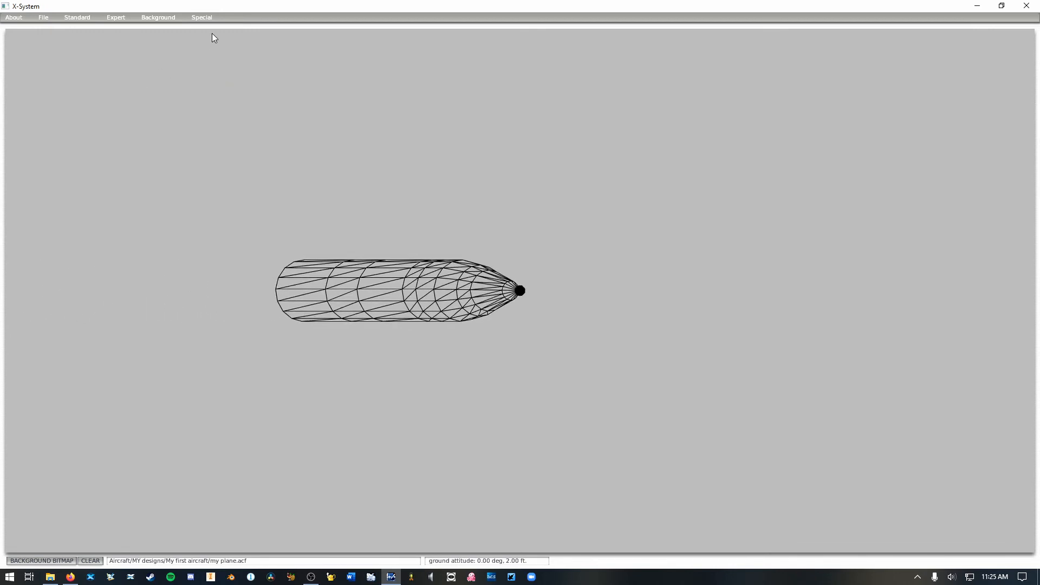
pyautogui.press('space')
pyautogui.press('Right')
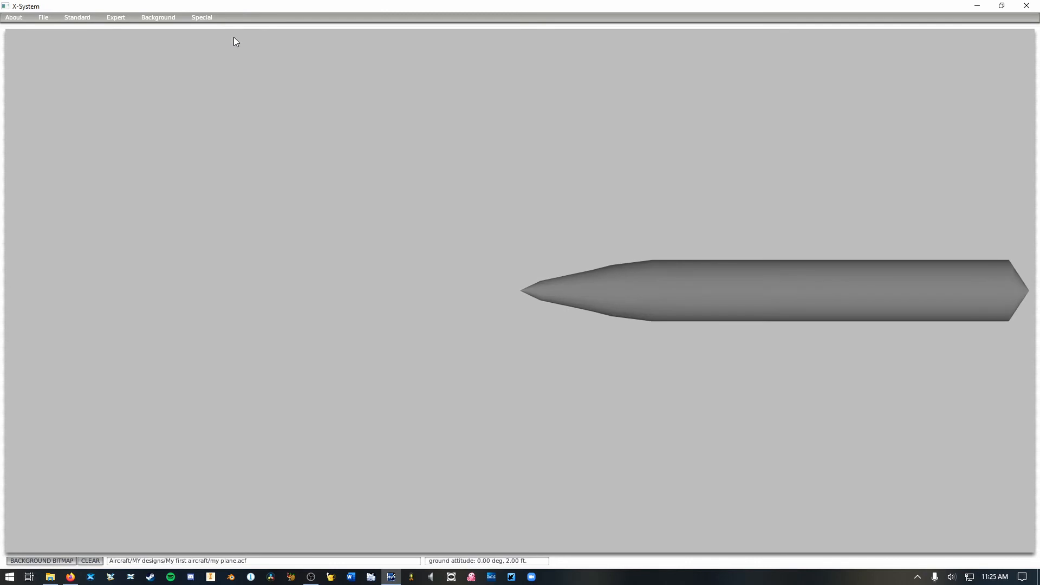
pyautogui.press('Right')
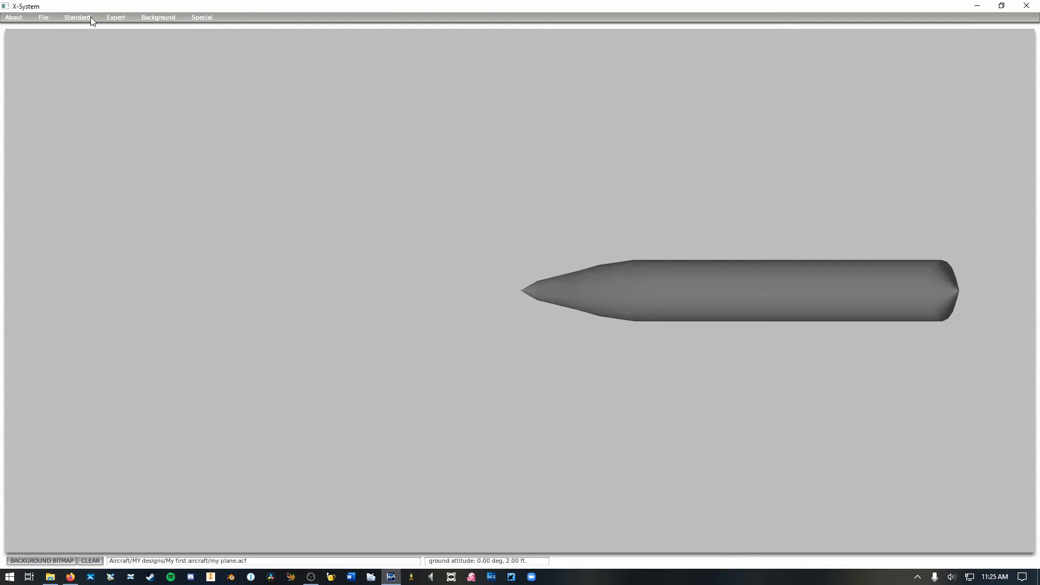
# Reopen the Fuselage editor and compare the Section settings with the Top/Bottom view.
pyautogui.click(90, 17)
pyautogui.click(100, 90)
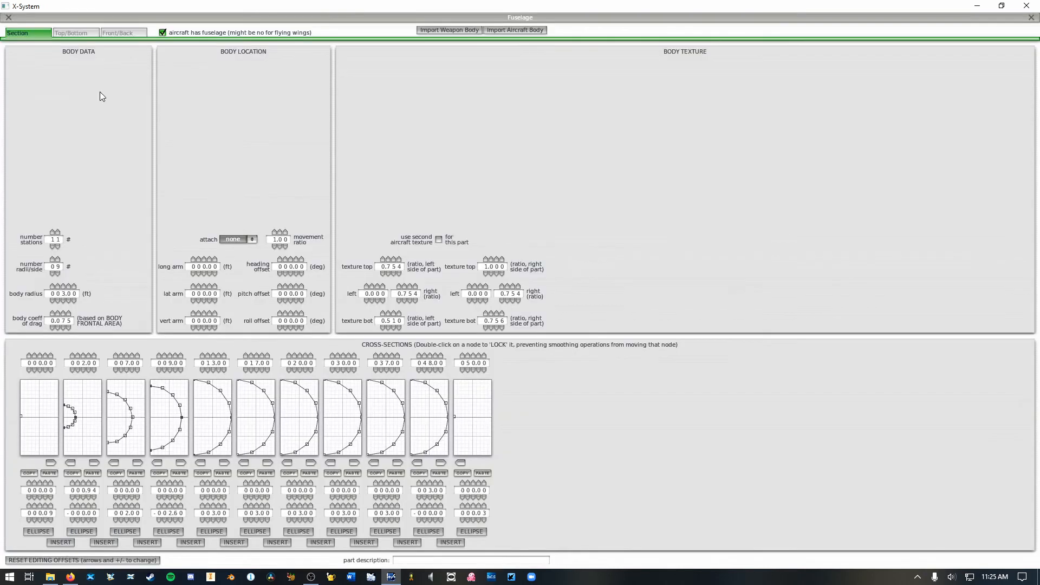
pyautogui.click(77, 33)
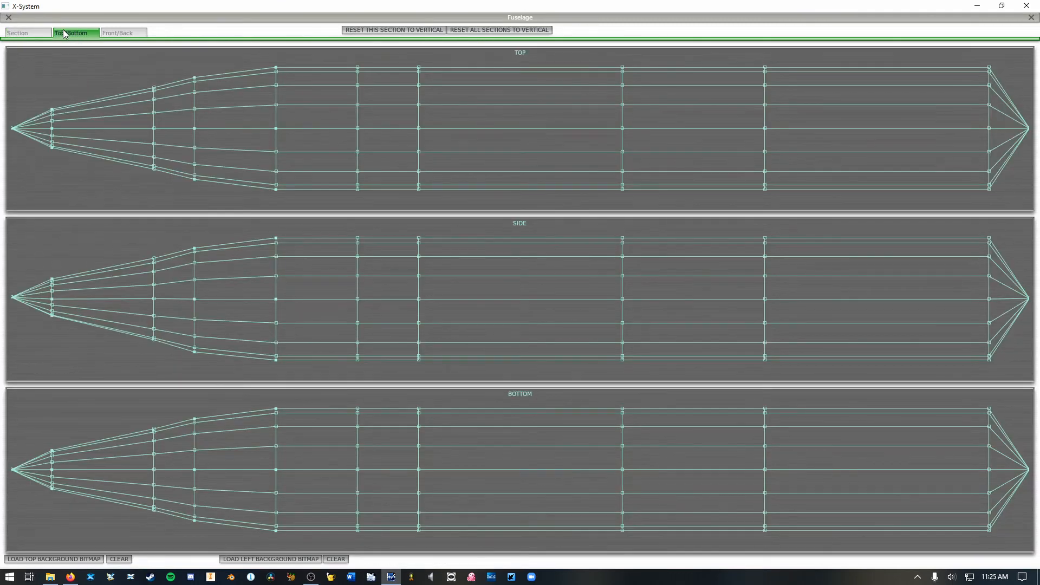
pyautogui.click(42, 32)
pyautogui.click(67, 33)
pyautogui.click(36, 33)
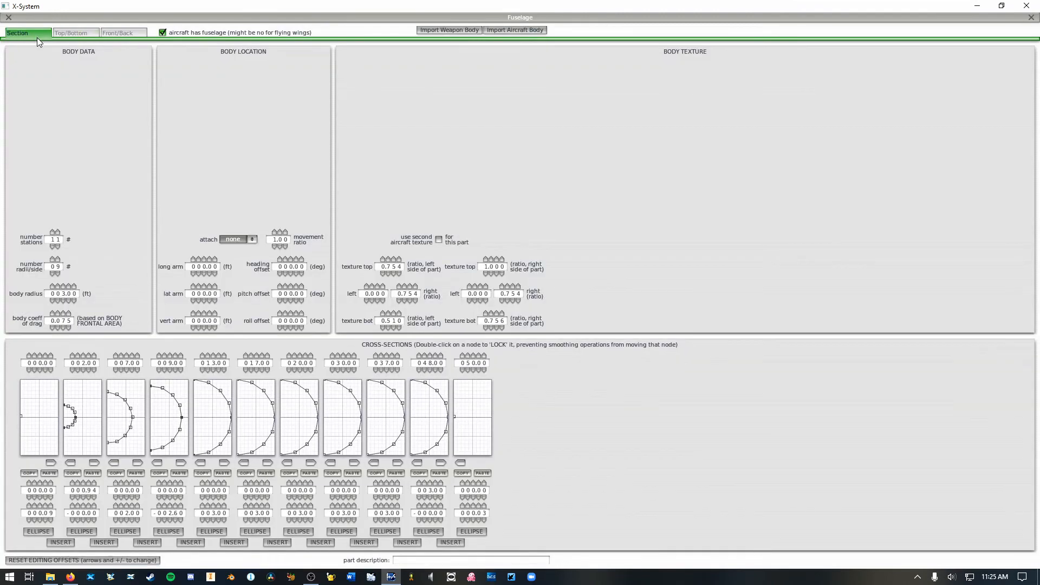
pyautogui.click(81, 33)
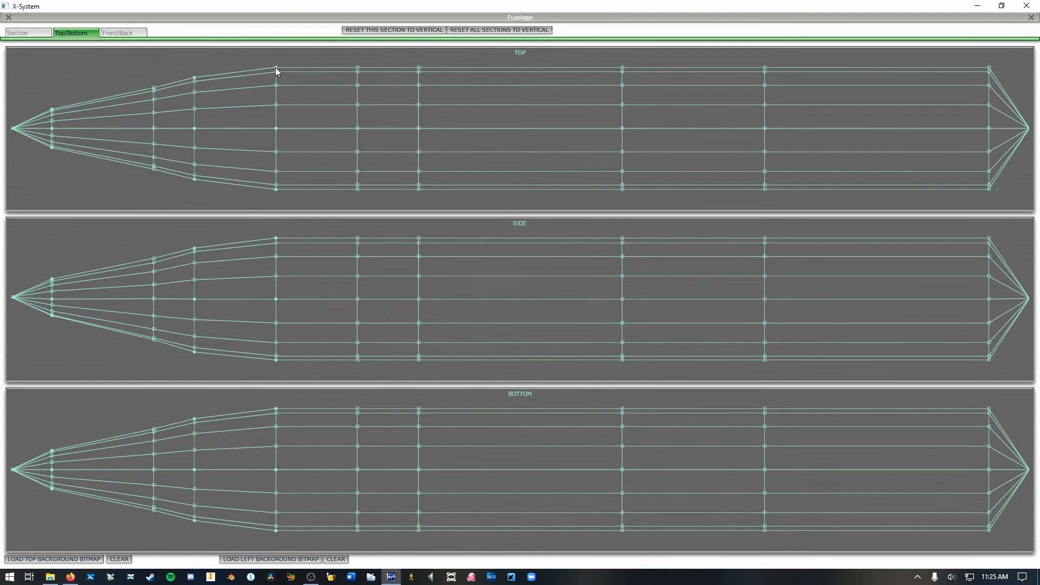
# Pull the fifth and fourth stations' outer nodes slightly inward in the Top view, and raise the fourth station's lower node in the Side view.
pyautogui.moveTo(275, 68)
pyautogui.mouseDown()
pyautogui.moveTo(263, 56)
pyautogui.moveTo(274, 72)
pyautogui.mouseUp()
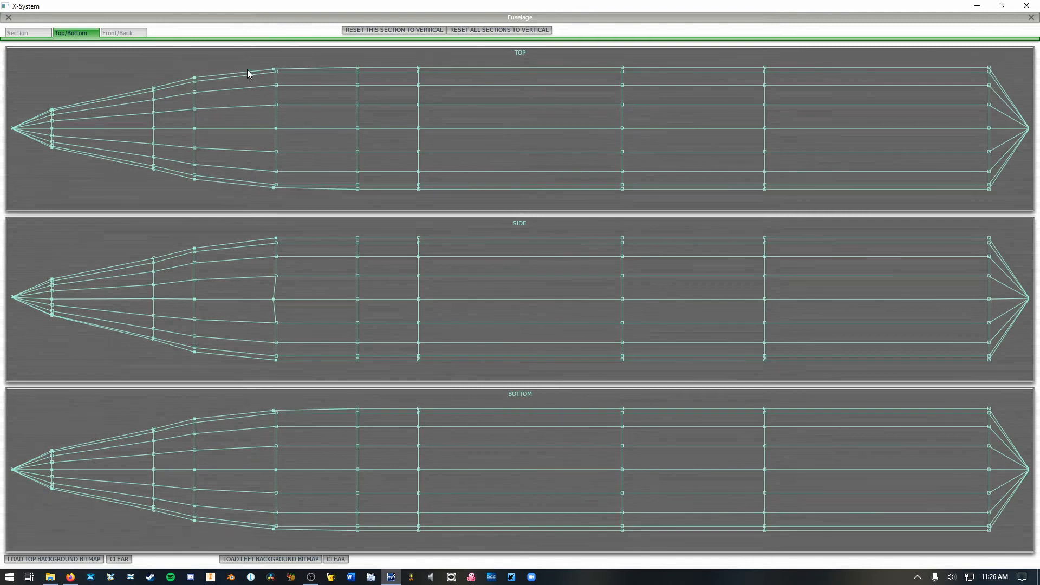
pyautogui.moveTo(193, 77); pyautogui.dragTo(195, 80)
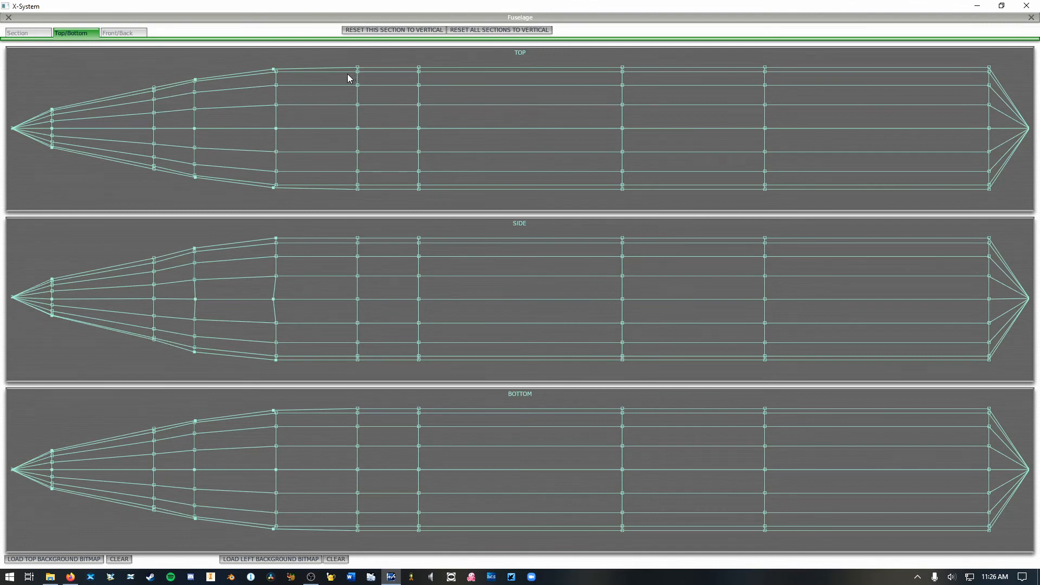
pyautogui.moveTo(194, 253); pyautogui.dragTo(195, 261)
pyautogui.moveTo(194, 352); pyautogui.dragTo(194, 343)
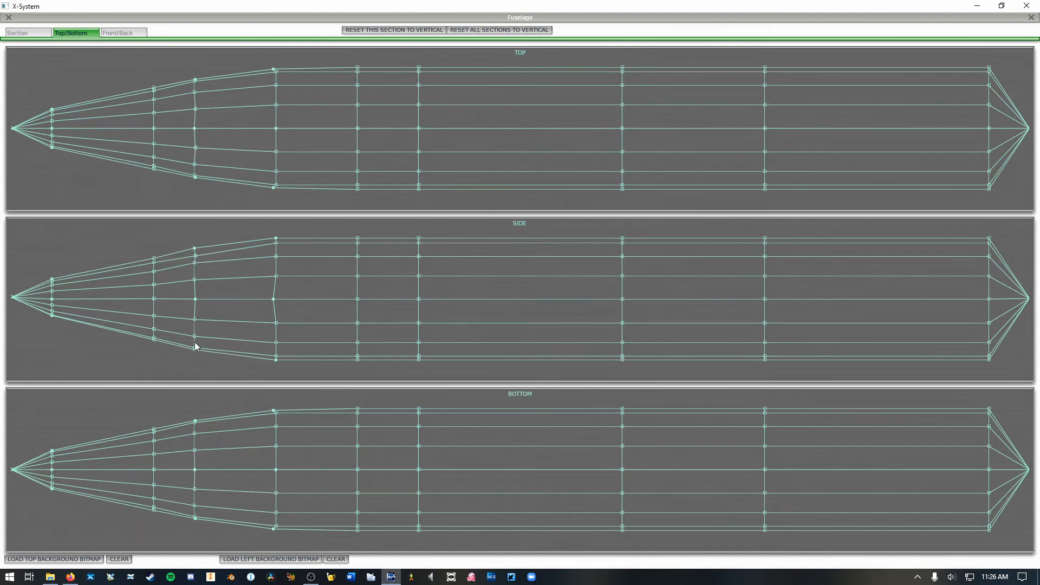
# Reshape the upper Side-view profile at the fourth, fifth and sixth stations, and compare it in the Front/Back and Section views.
pyautogui.moveTo(193, 249); pyautogui.dragTo(195, 241)
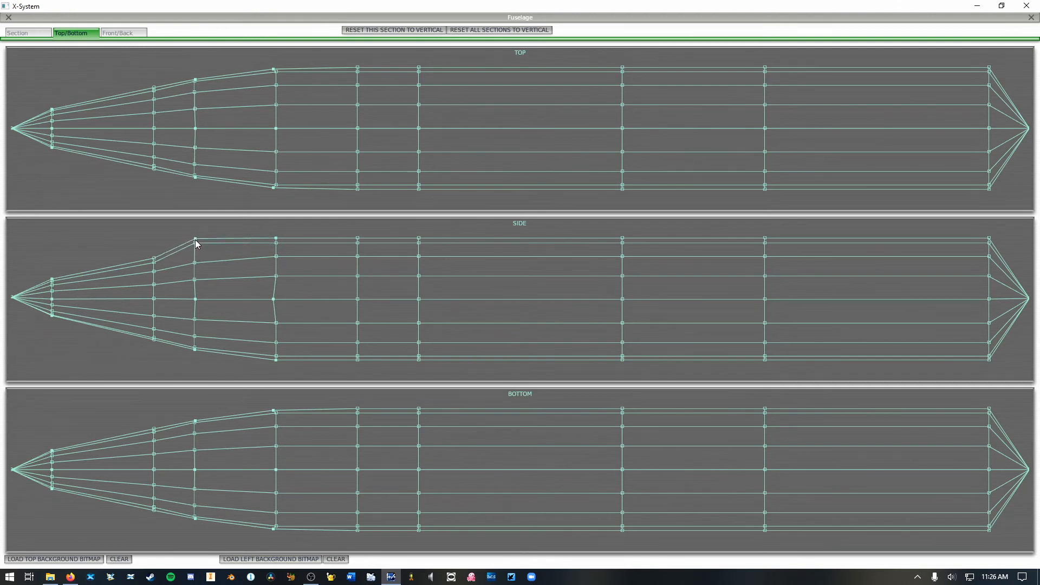
pyautogui.moveTo(276, 238); pyautogui.dragTo(273, 228)
pyautogui.moveTo(359, 239); pyautogui.dragTo(359, 238)
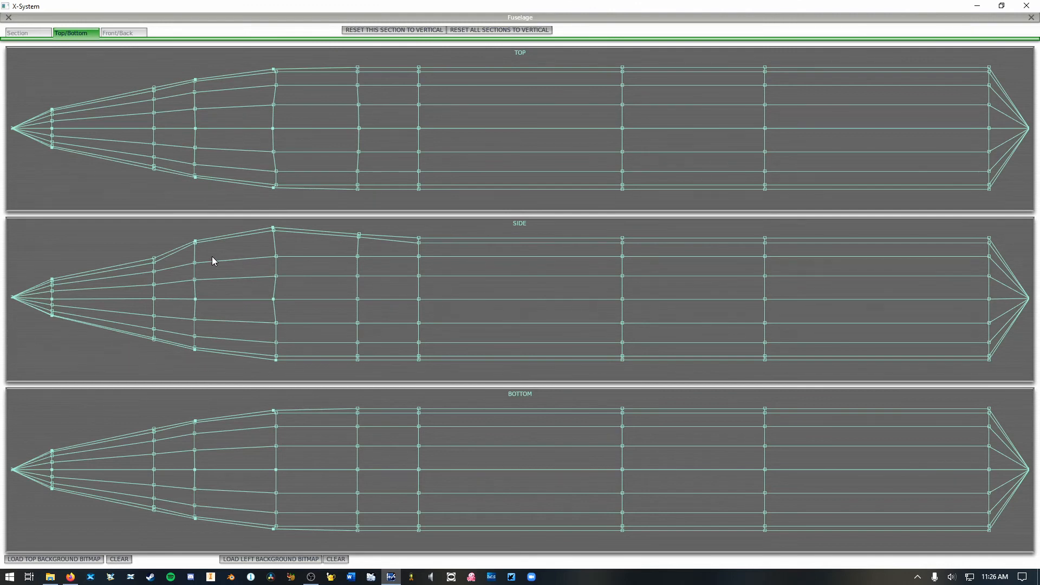
pyautogui.moveTo(274, 228); pyautogui.dragTo(272, 235)
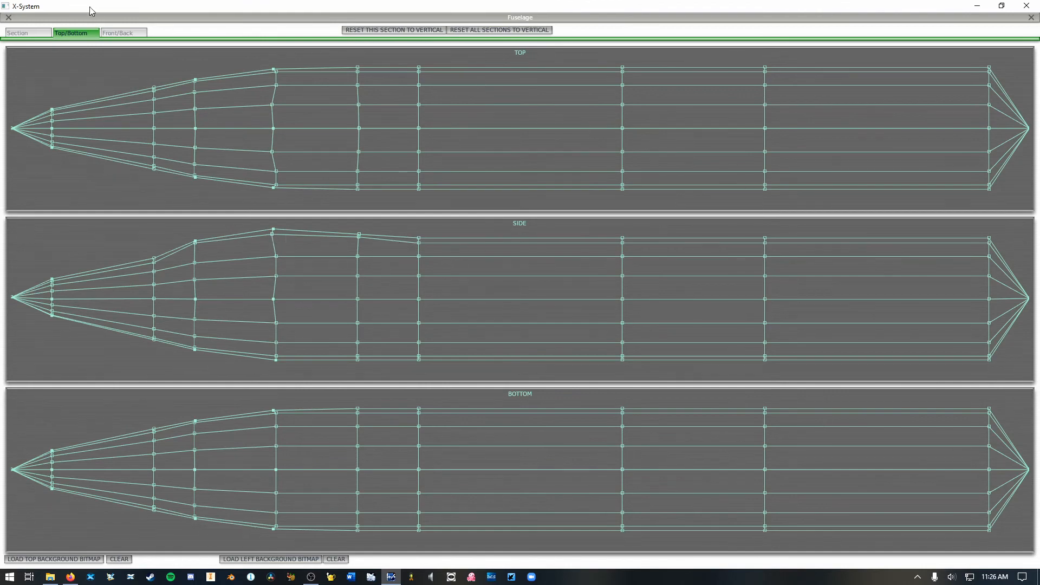
pyautogui.click(128, 32)
pyautogui.click(76, 33)
pyautogui.click(30, 33)
pyautogui.click(75, 33)
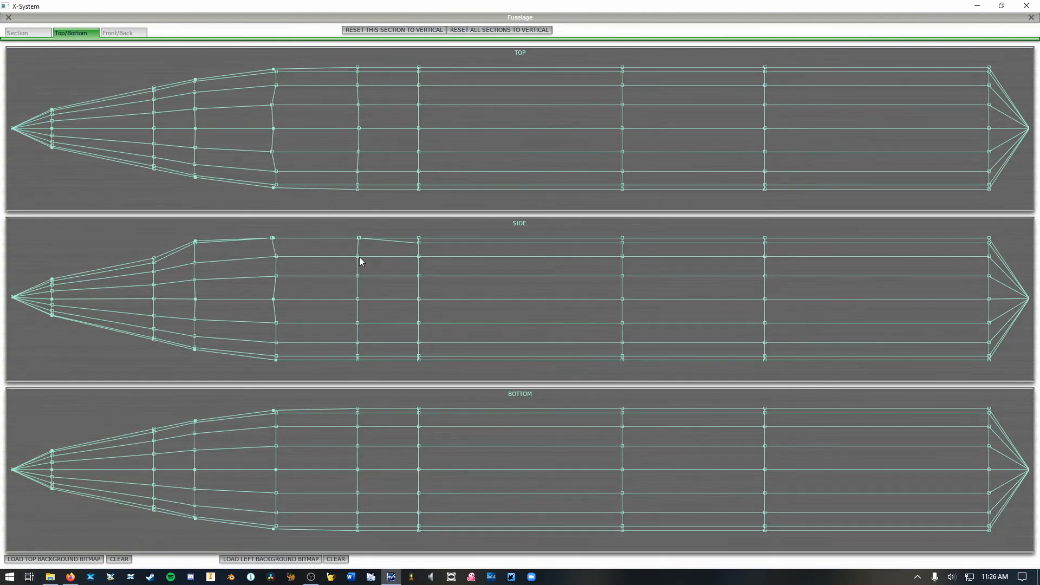
# Displace several of the sixth station's nodes in the Side view and reset that section to vertical.
pyautogui.moveTo(359, 258); pyautogui.dragTo(318, 282)
pyautogui.moveTo(358, 323); pyautogui.dragTo(400, 293)
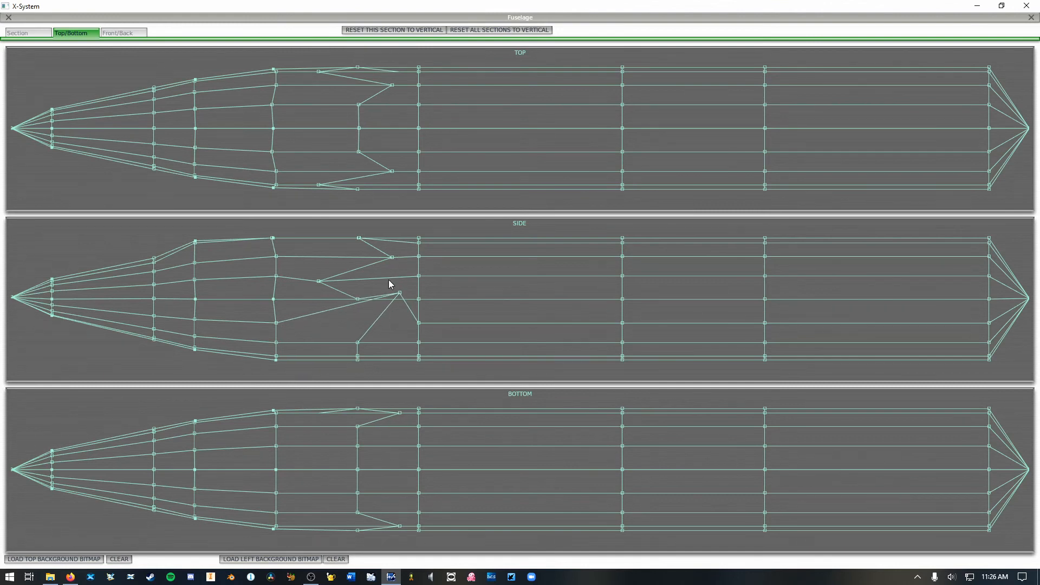
pyautogui.moveTo(399, 293); pyautogui.dragTo(396, 317)
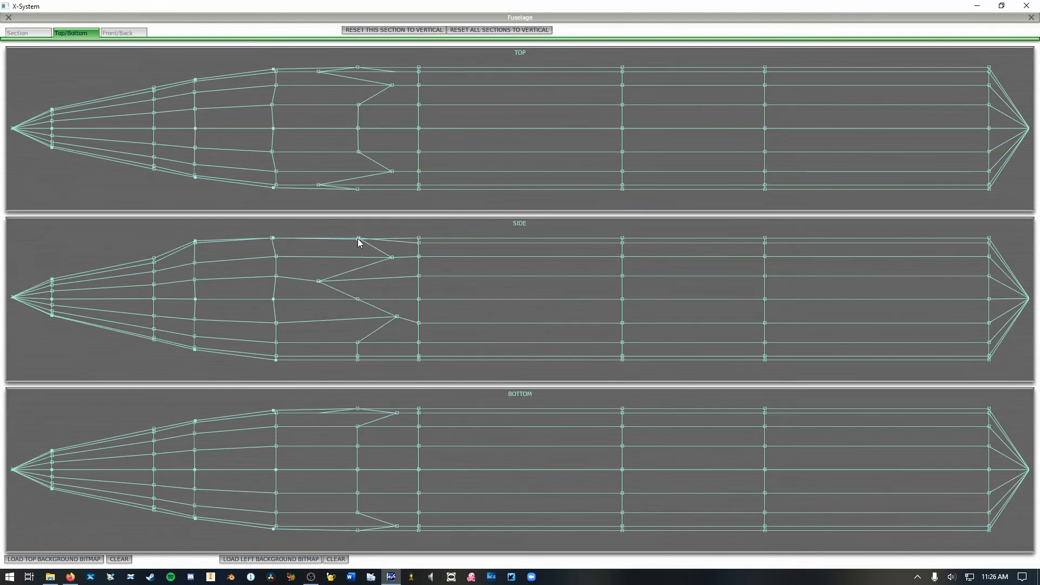
pyautogui.moveTo(359, 238); pyautogui.dragTo(359, 238)
pyautogui.click(381, 32)
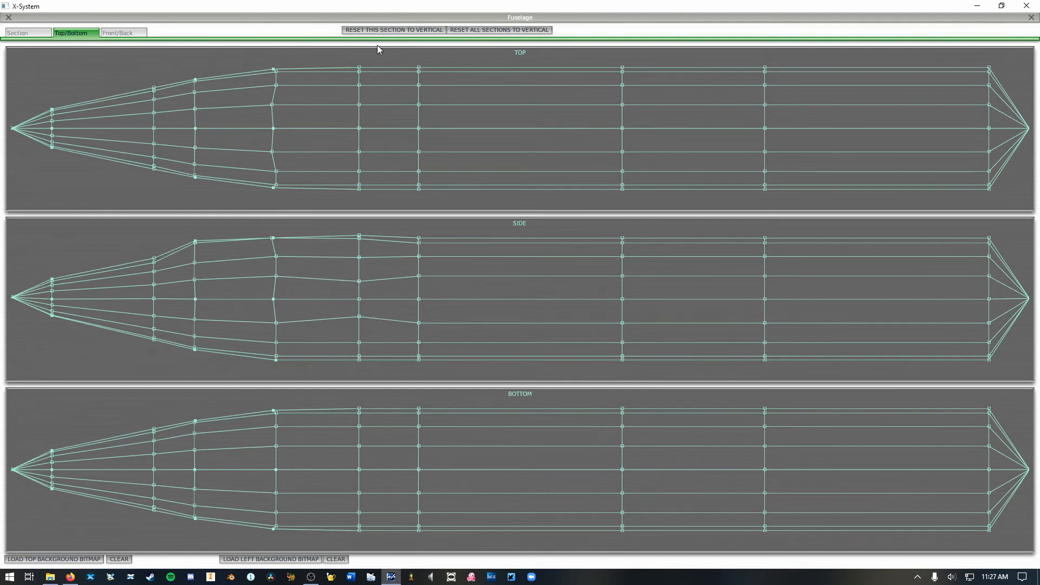
# Realign the sixth station's upper and lower nodes in the Side view, and reset all sections to vertical.
pyautogui.moveTo(358, 238); pyautogui.dragTo(362, 249)
pyautogui.moveTo(361, 317); pyautogui.dragTo(359, 324)
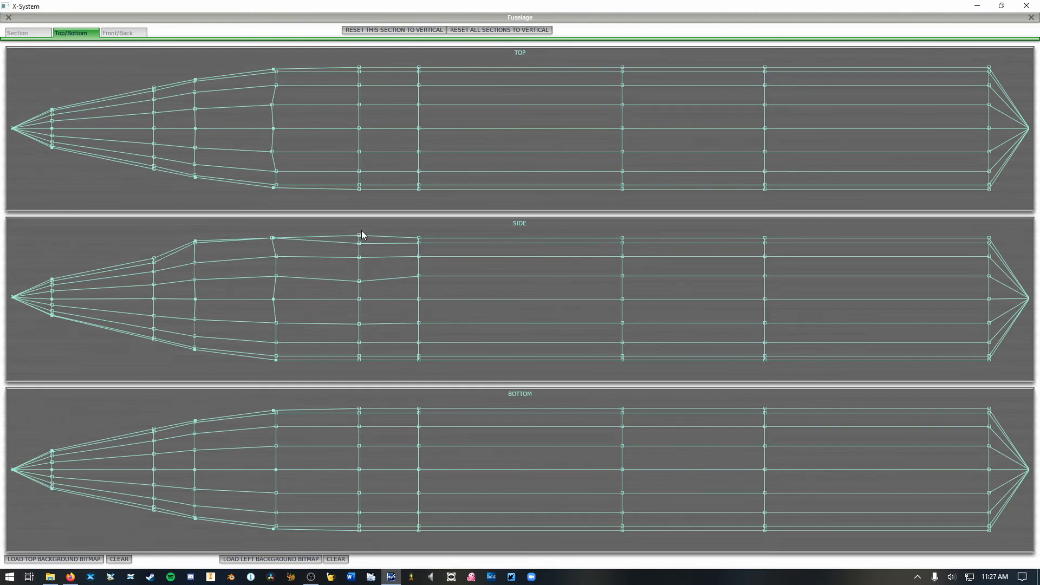
pyautogui.moveTo(359, 234); pyautogui.dragTo(359, 239)
pyautogui.click(512, 31)
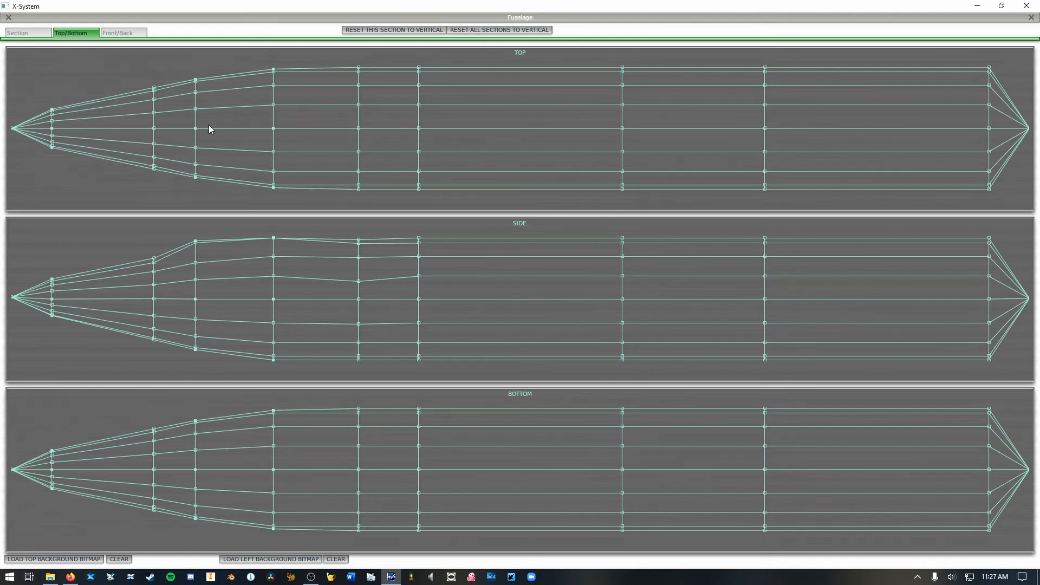
# Adjust the displaced upper node near the centerline in the Front view and return to the Top/Bottom view.
pyautogui.click(120, 34)
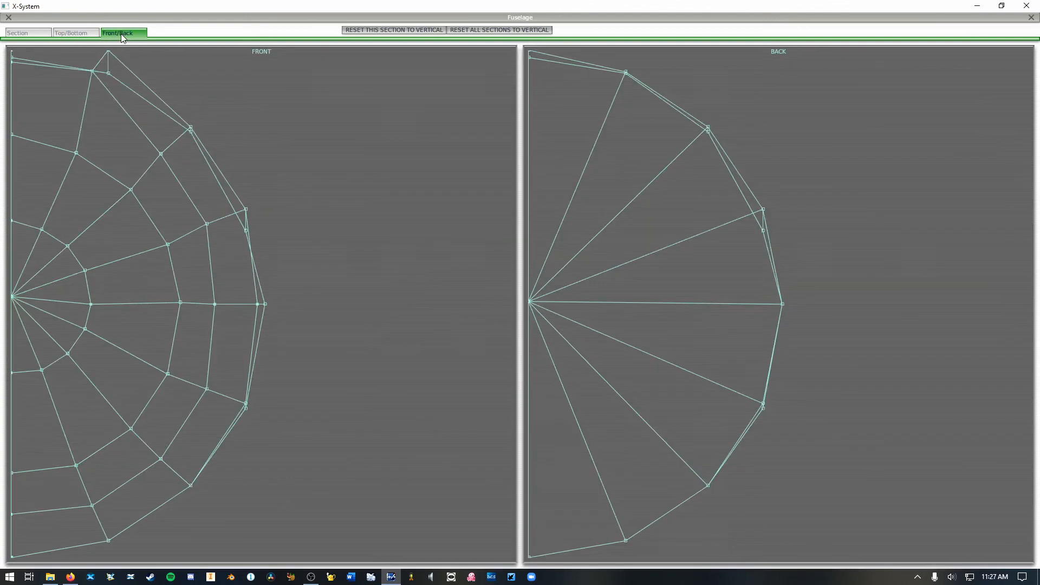
pyautogui.moveTo(108, 73)
pyautogui.mouseDown()
pyautogui.moveTo(89, 69)
pyautogui.moveTo(118, 66)
pyautogui.moveTo(99, 64)
pyautogui.mouseUp()
pyautogui.click(82, 33)
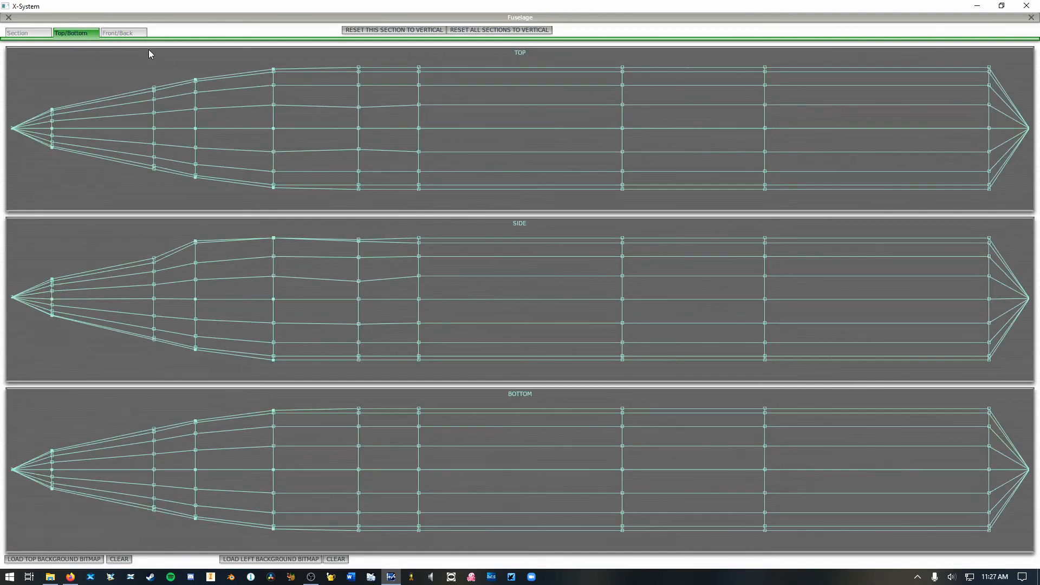
# Review the adjusted stations across the Section, Top/Bottom and Front/Back views.
pyautogui.click(46, 34)
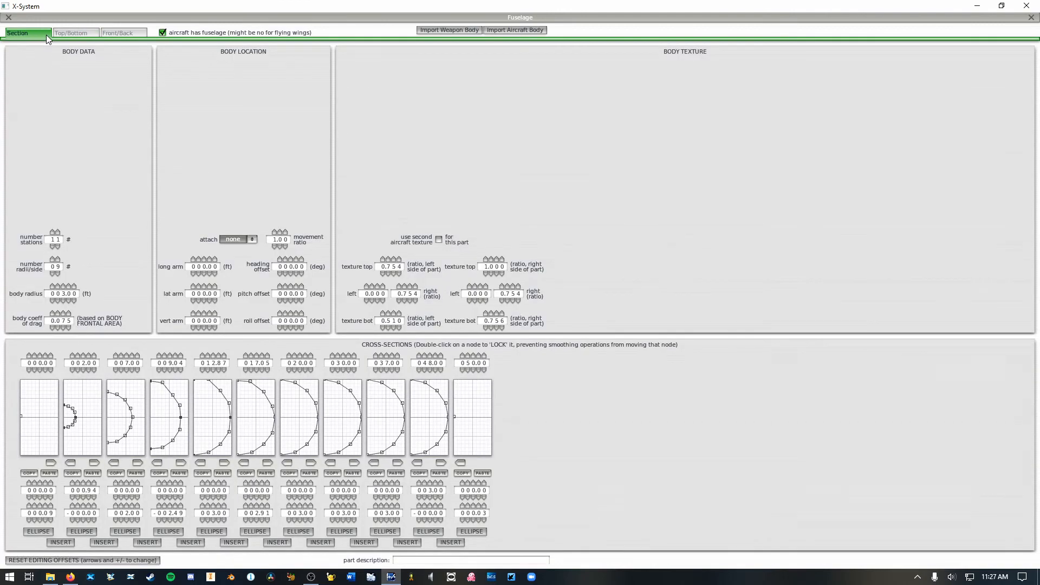
pyautogui.click(72, 32)
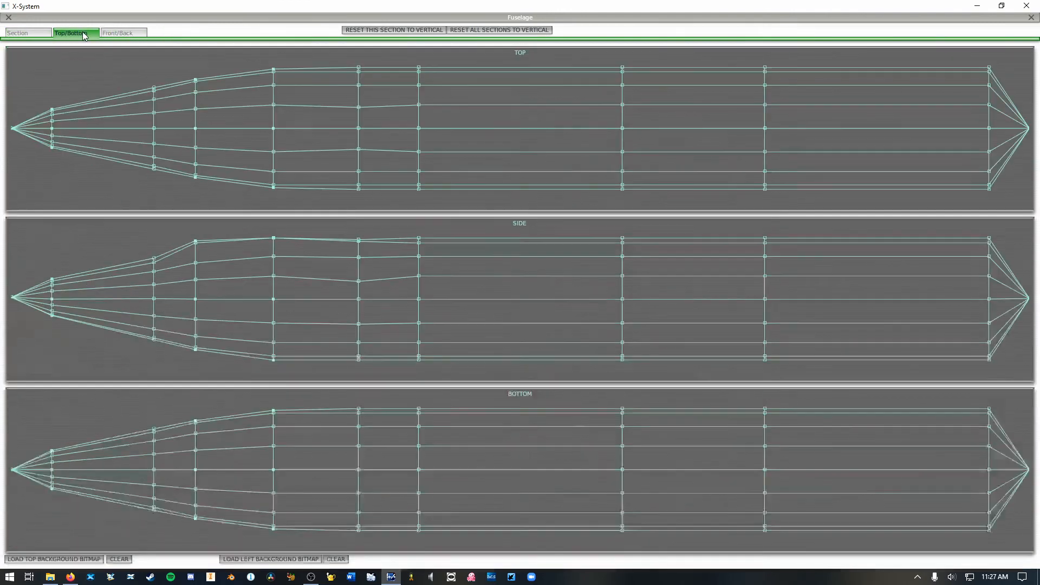
pyautogui.click(49, 34)
pyautogui.click(110, 35)
pyautogui.click(30, 33)
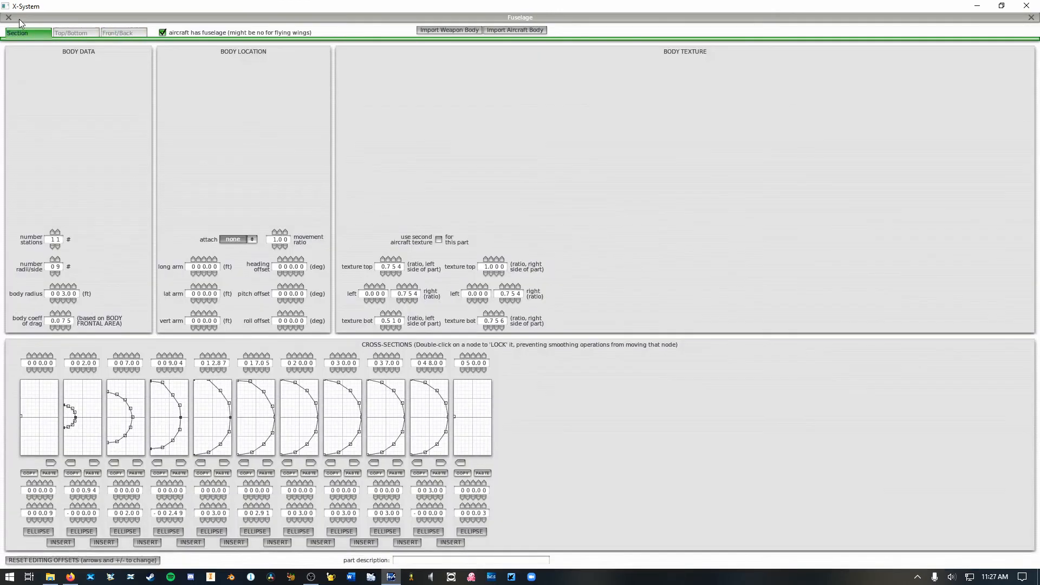
# Leave the Fuselage editor, inspect the model as a wireframe, and apply smoothing to the fuselage.
pyautogui.click(9, 17)
pyautogui.press('Right')
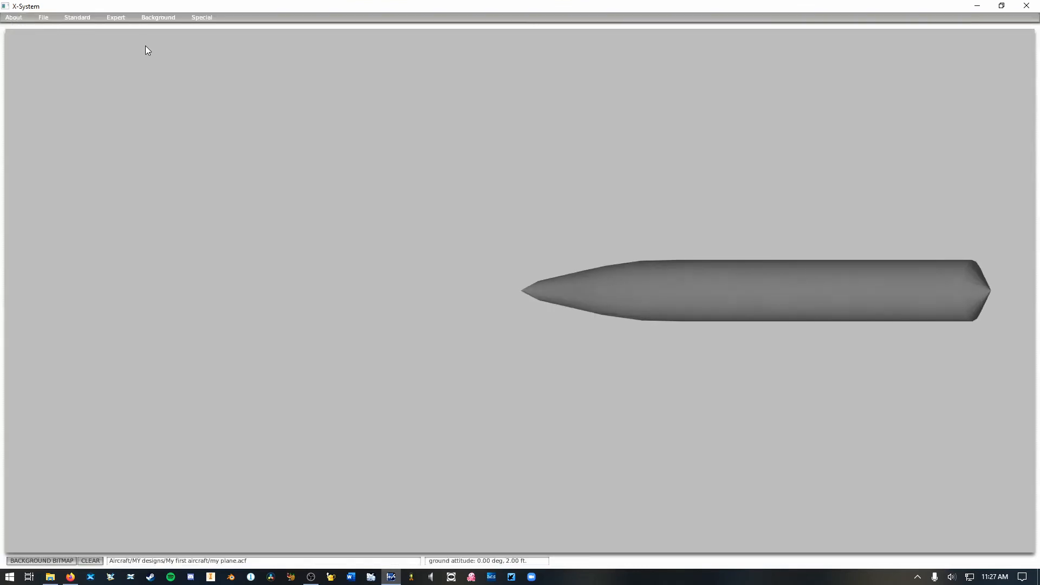
pyautogui.press('space')
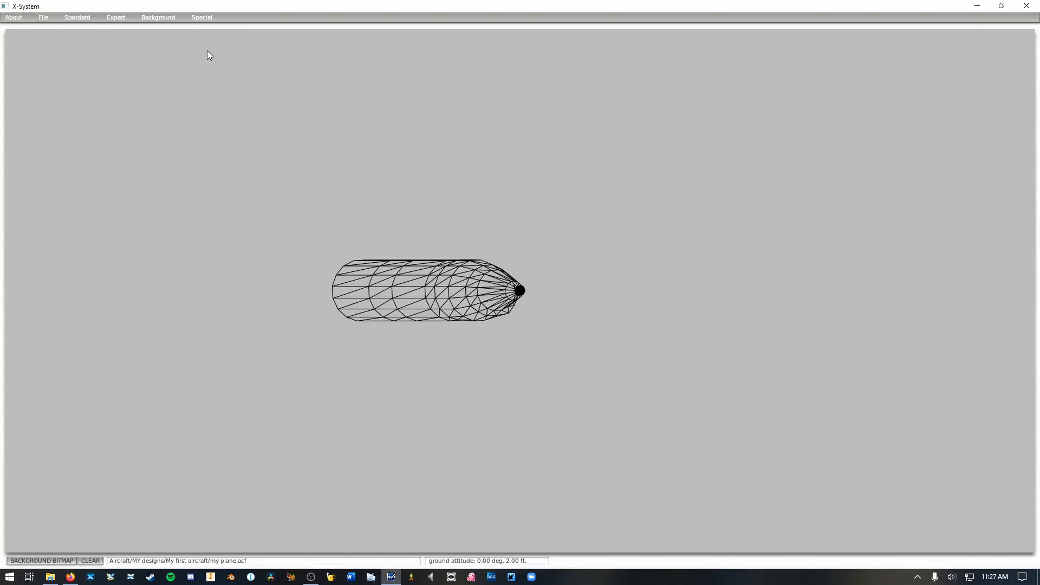
pyautogui.click(201, 18)
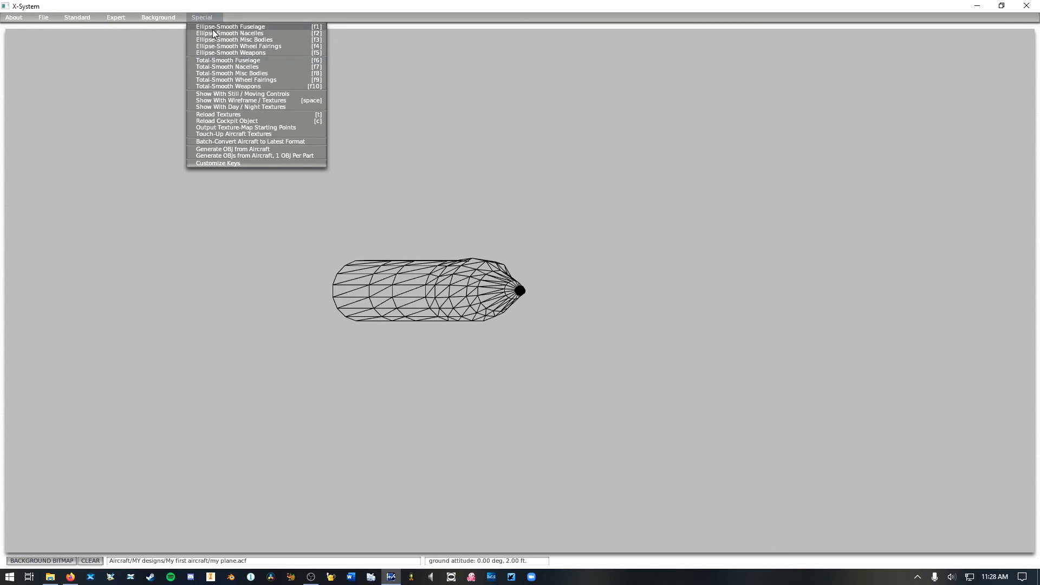
pyautogui.click(135, 112)
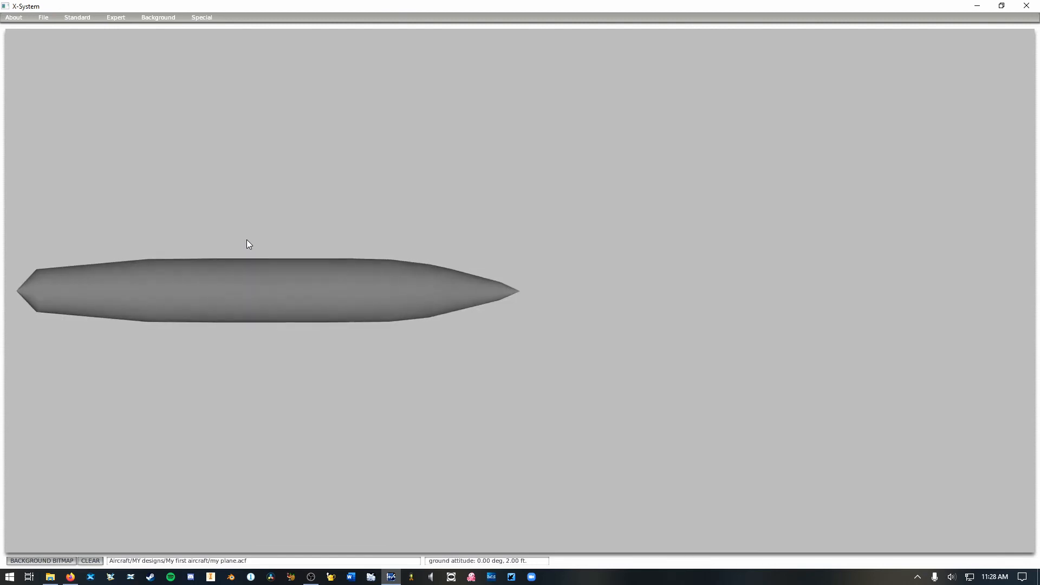
# Set the tenth station's longitudinal position to 50.00 ft, check the Top/Bottom view and return to the aircraft model.
pyautogui.click(81, 18)
pyautogui.click(91, 89)
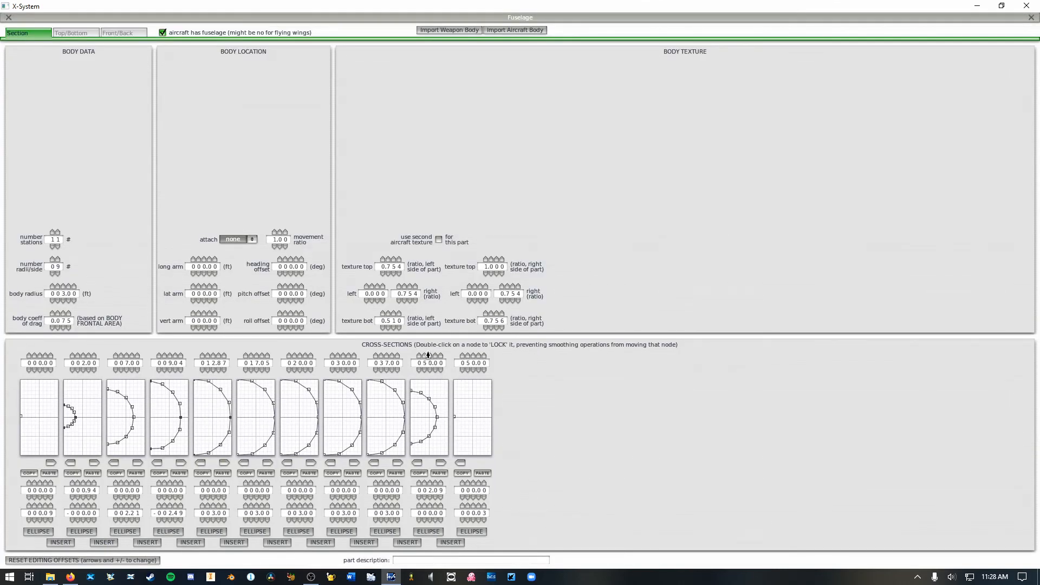
pyautogui.click(74, 33)
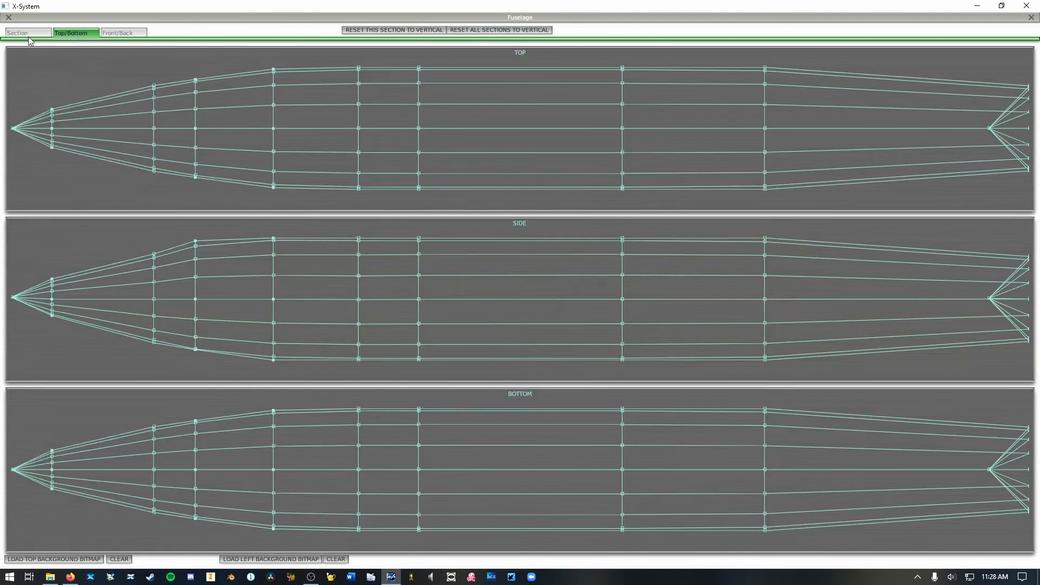
pyautogui.click(21, 31)
pyautogui.click(8, 18)
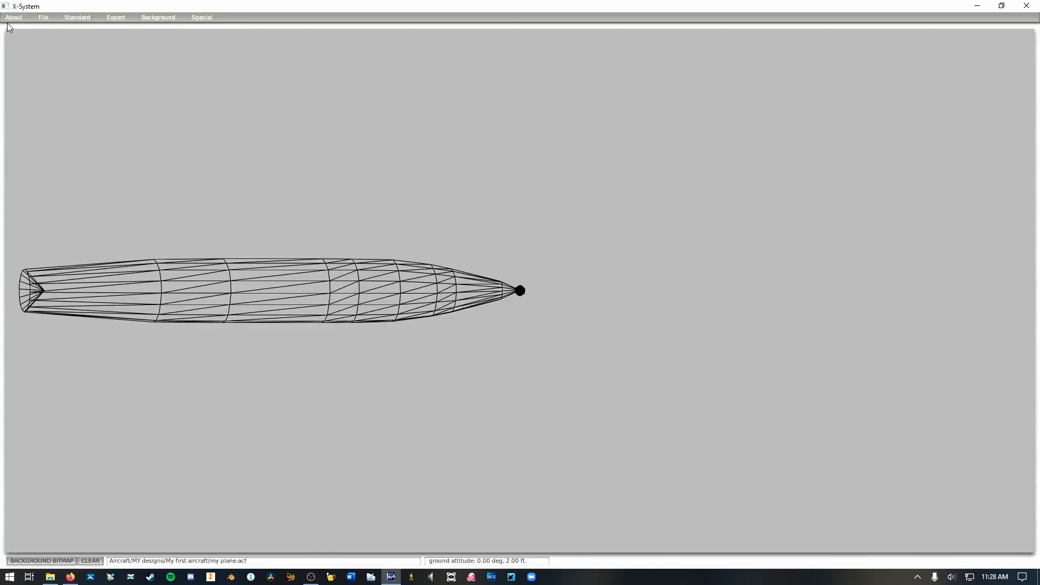
# Examine the shaded fuselage from several angles, including the tail end and the nose.
pyautogui.press('space')
pyautogui.press('Right')
pyautogui.press('Left')
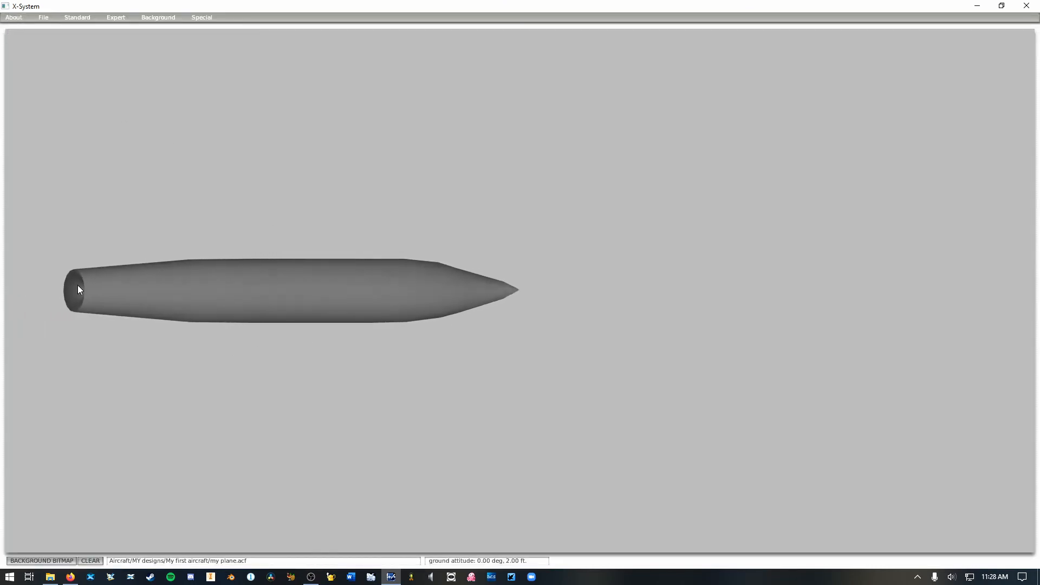
pyautogui.press('Left')
pyautogui.press('Right')
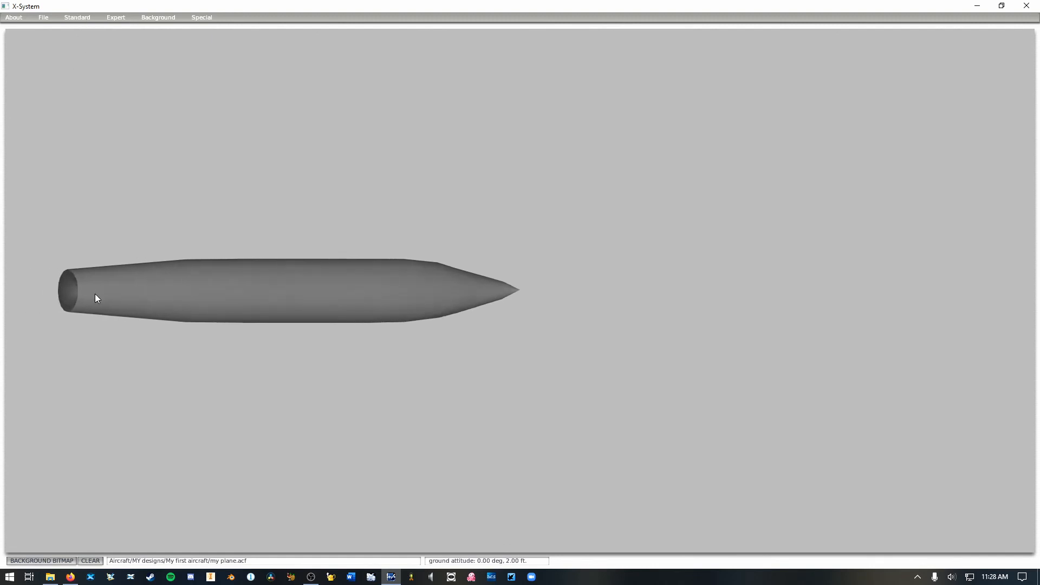
pyautogui.press('Left')
pyautogui.press('Right')
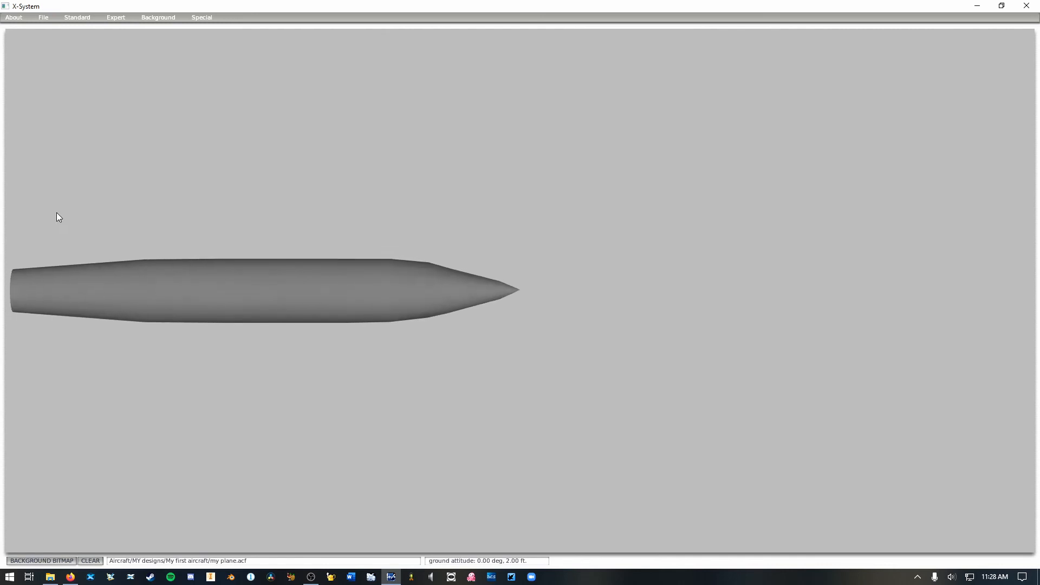
pyautogui.press('Left')
pyautogui.press('Left')
pyautogui.press('Left')
pyautogui.press('Left')
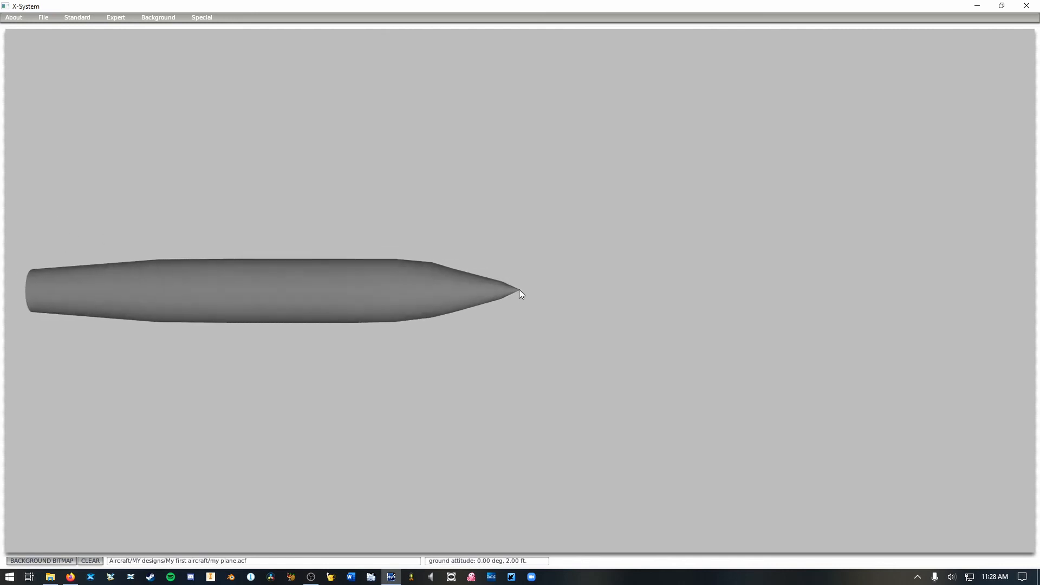
pyautogui.press('Left')
# In the Fuselage editor, try pulling the ninth station's outer middle node inward with the station at 17.00 ft, and inspect the model.
pyautogui.click(82, 17)
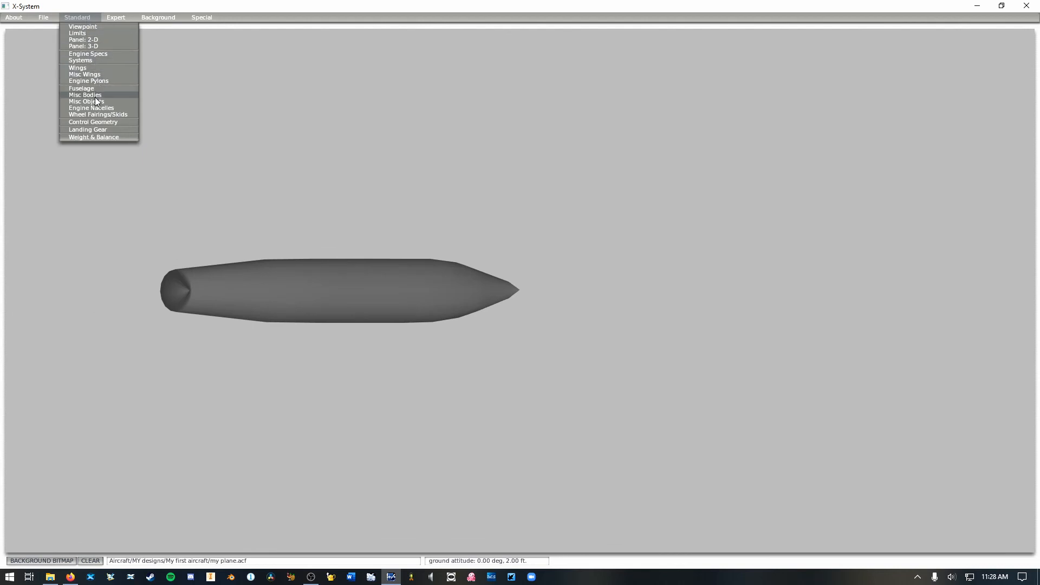
pyautogui.click(94, 90)
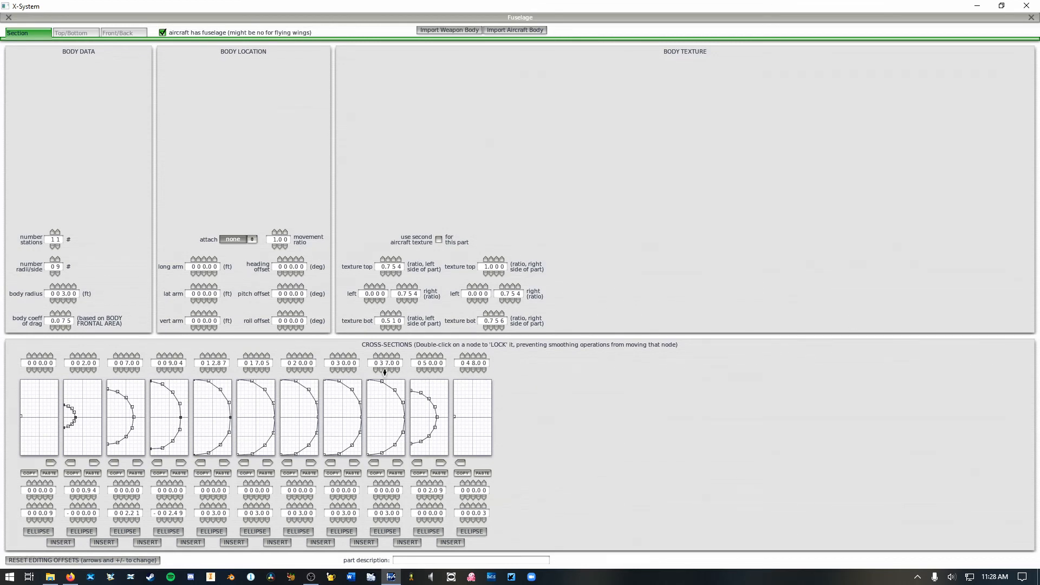
pyautogui.moveTo(403, 415); pyautogui.dragTo(379, 419)
pyautogui.click(8, 17)
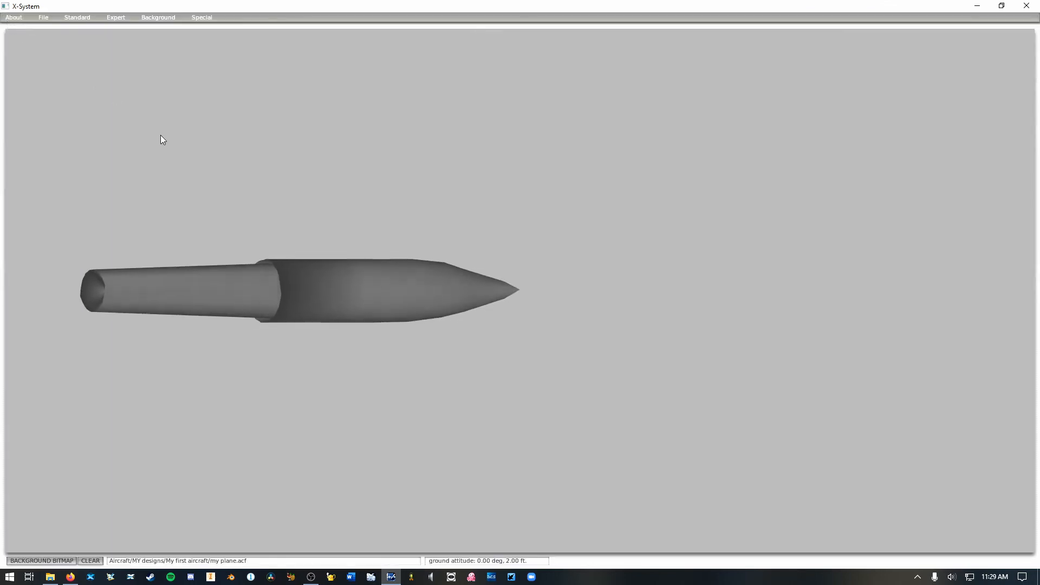
pyautogui.moveTo(238, 311)
pyautogui.mouseDown()
pyautogui.moveTo(222, 297)
pyautogui.moveTo(531, 307)
pyautogui.mouseUp()
# Move the ninth station's middle node back out onto the section curve, restore the station to 37.00 ft and return to the model.
pyautogui.click(94, 15)
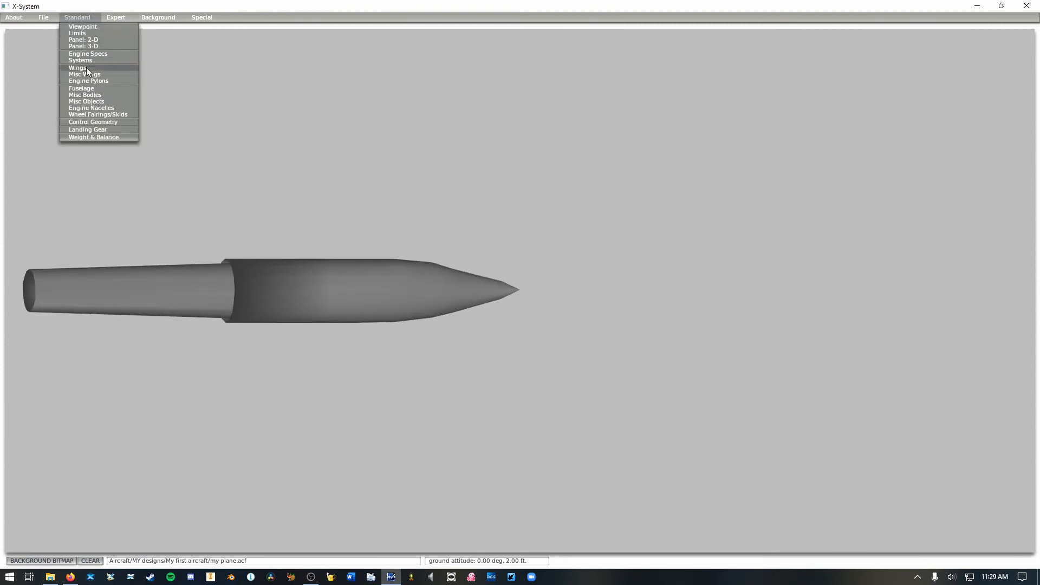
pyautogui.click(90, 87)
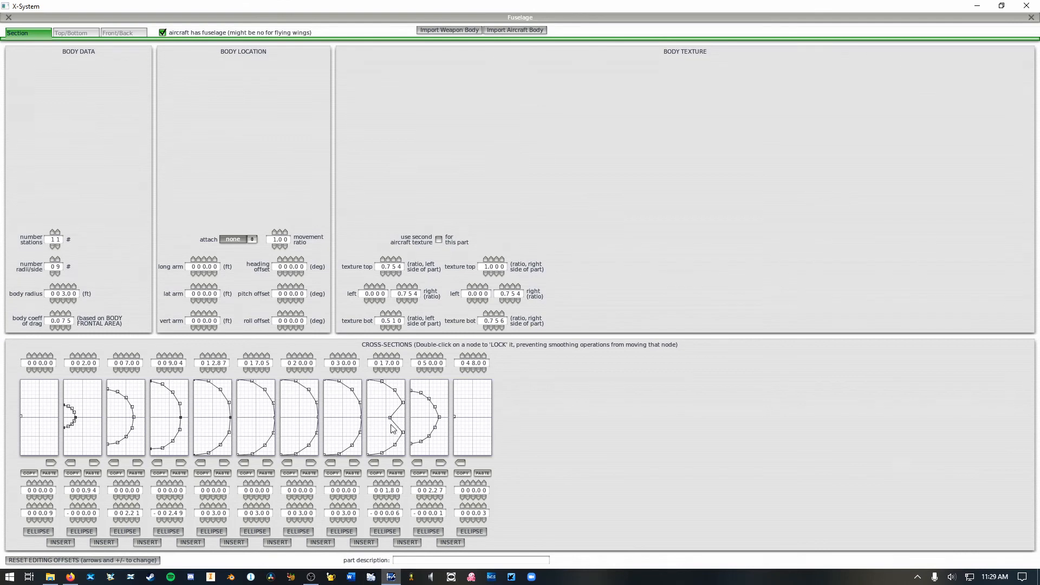
pyautogui.moveTo(390, 417); pyautogui.dragTo(404, 418)
pyautogui.moveTo(404, 421); pyautogui.dragTo(405, 420)
pyautogui.click(8, 18)
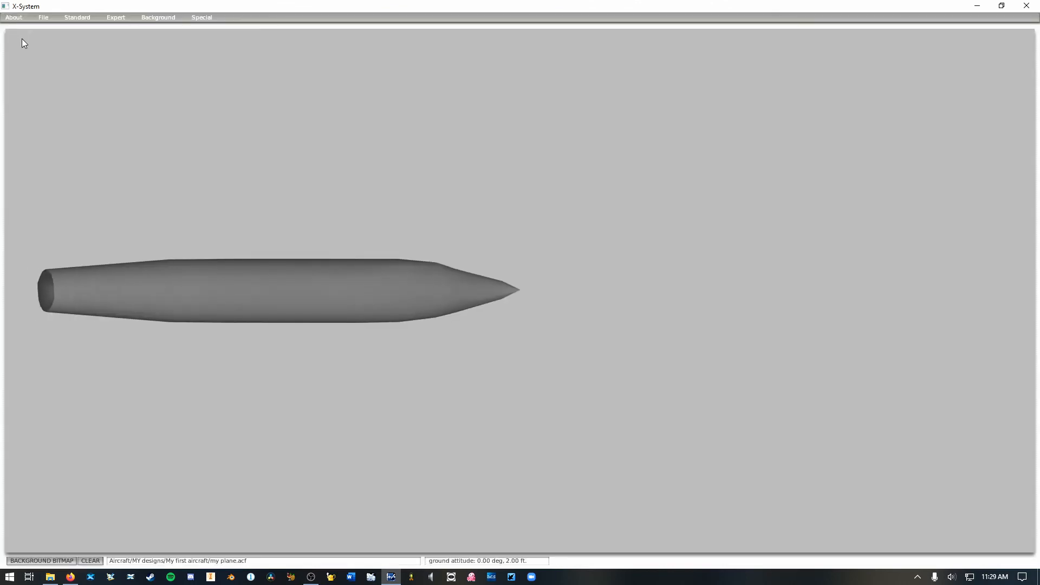
# Examine the restored fuselage from both sides in wireframe and shaded display.
pyautogui.press('Right')
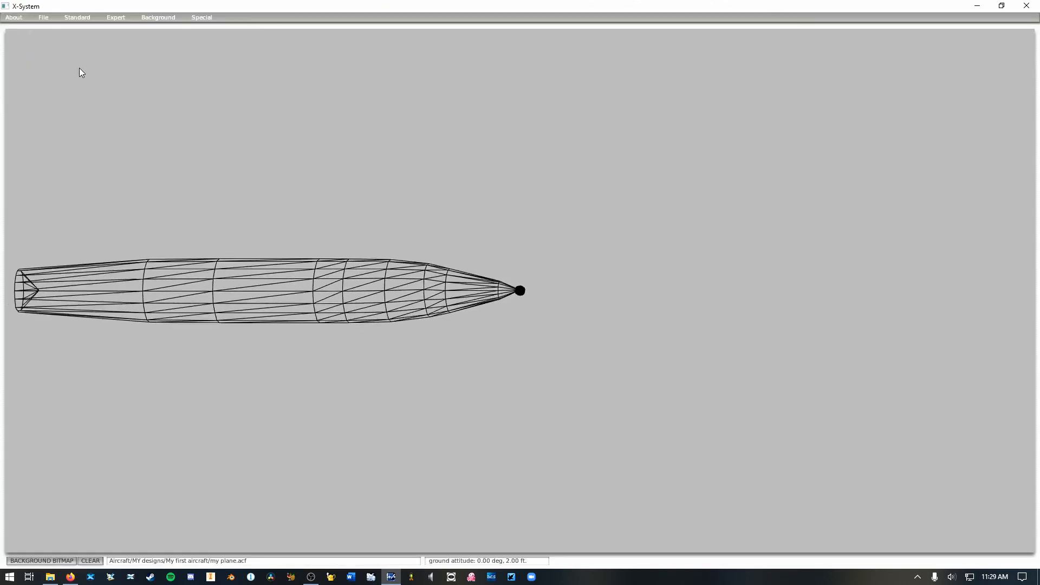
pyautogui.press('Right')
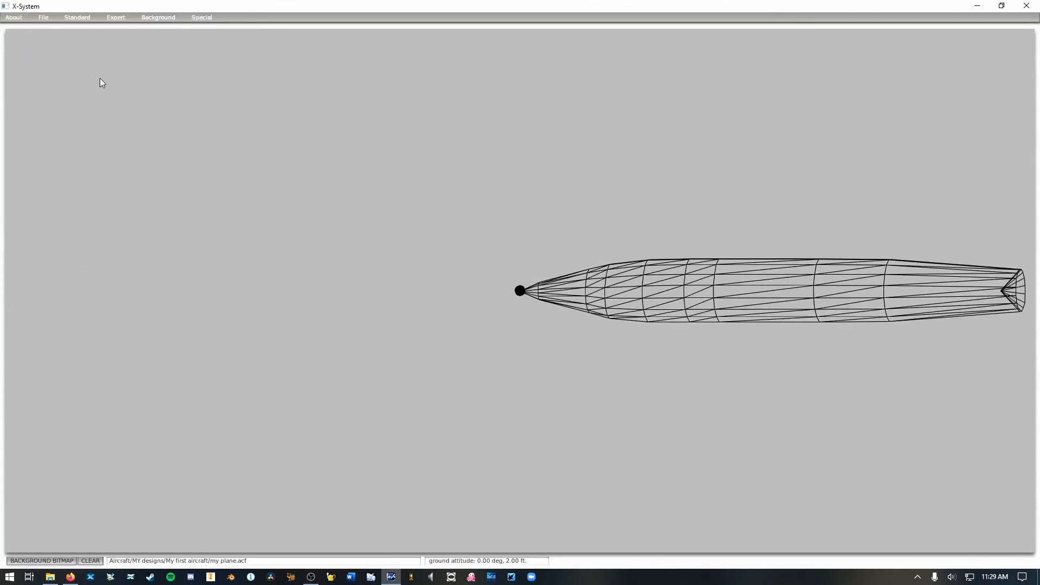
pyautogui.press('space')
pyautogui.press('Right')
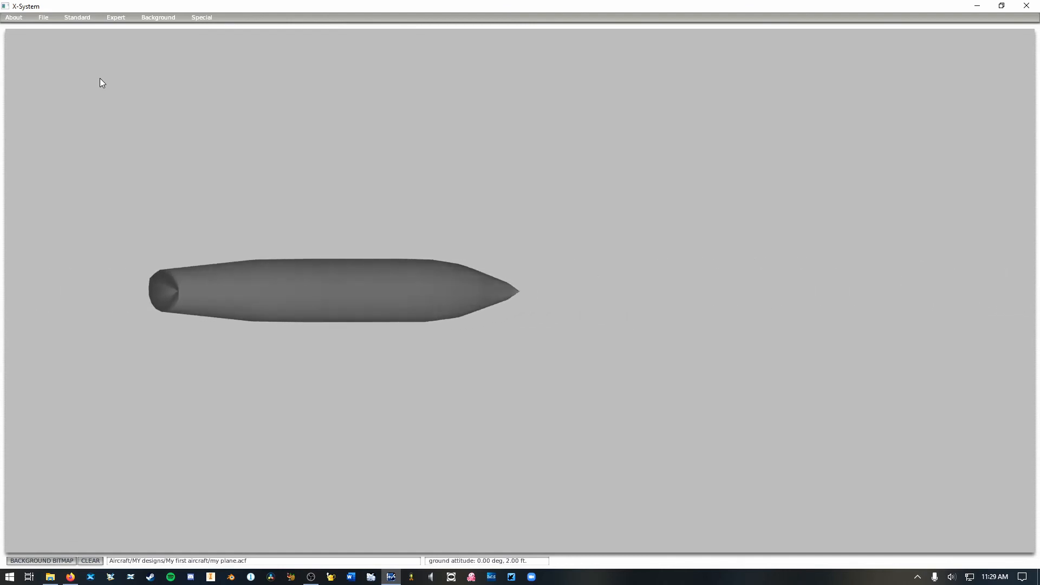
pyautogui.press('Left')
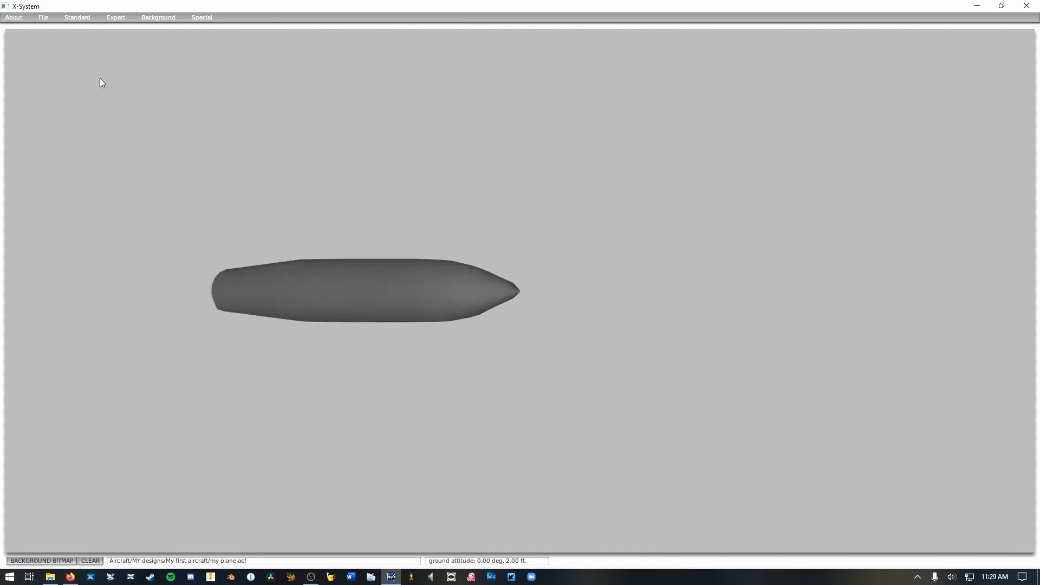
pyautogui.press('Left')
pyautogui.press('space')
pyautogui.press('Right')
pyautogui.press('Left')
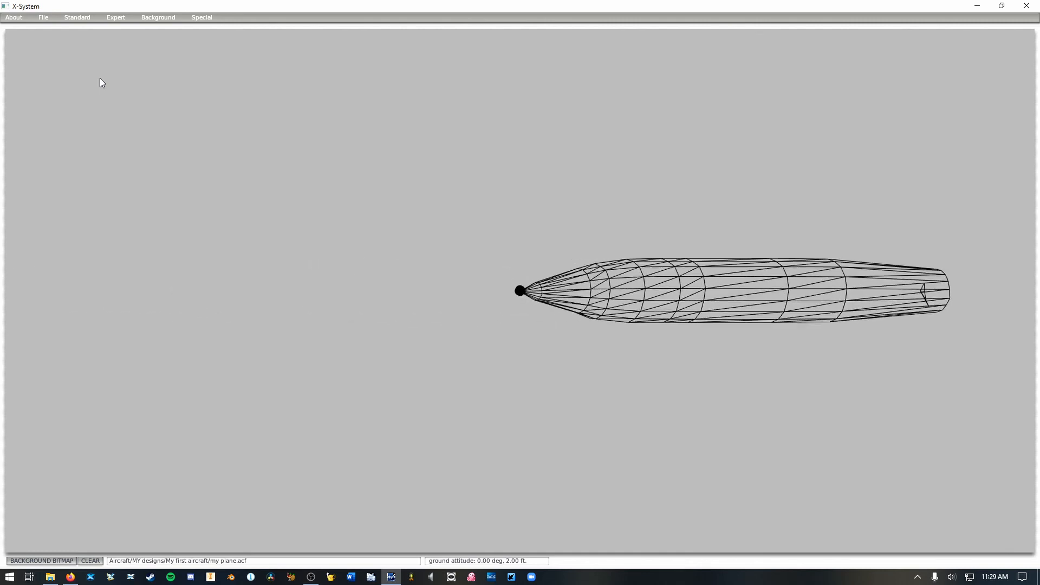
pyautogui.press('Left')
pyautogui.press('Left')
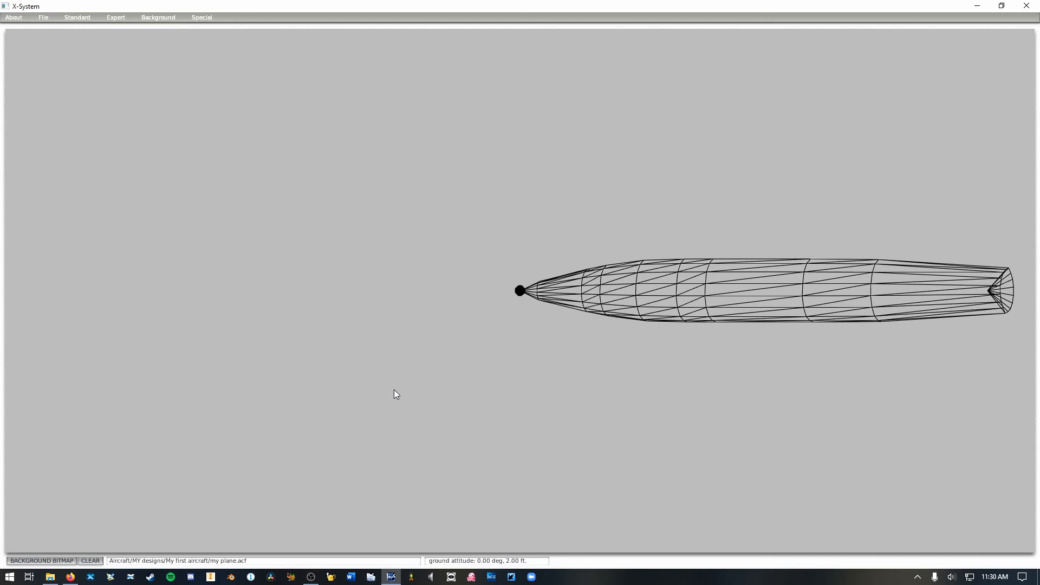
pyautogui.click(311, 576)
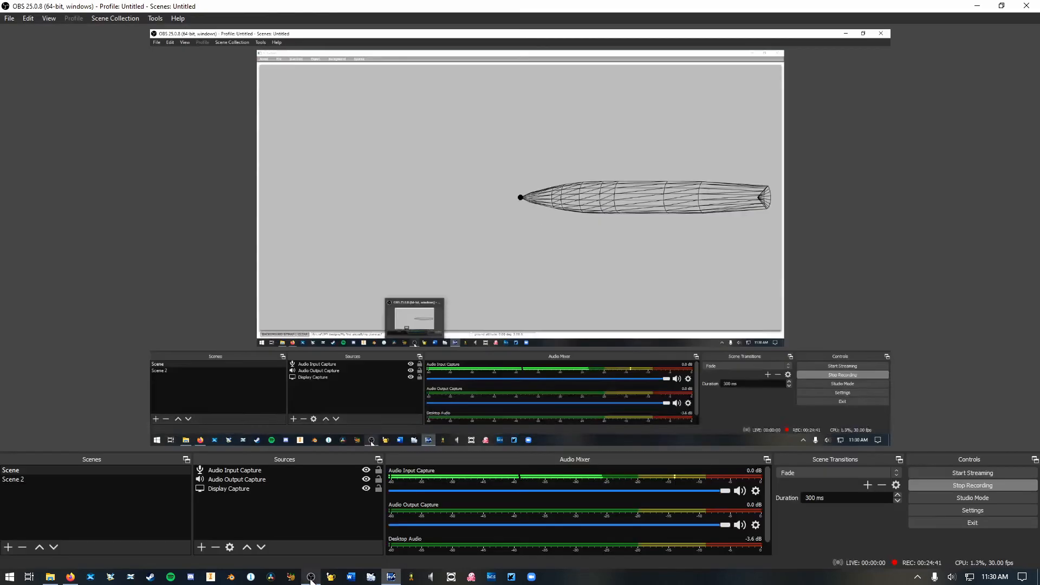